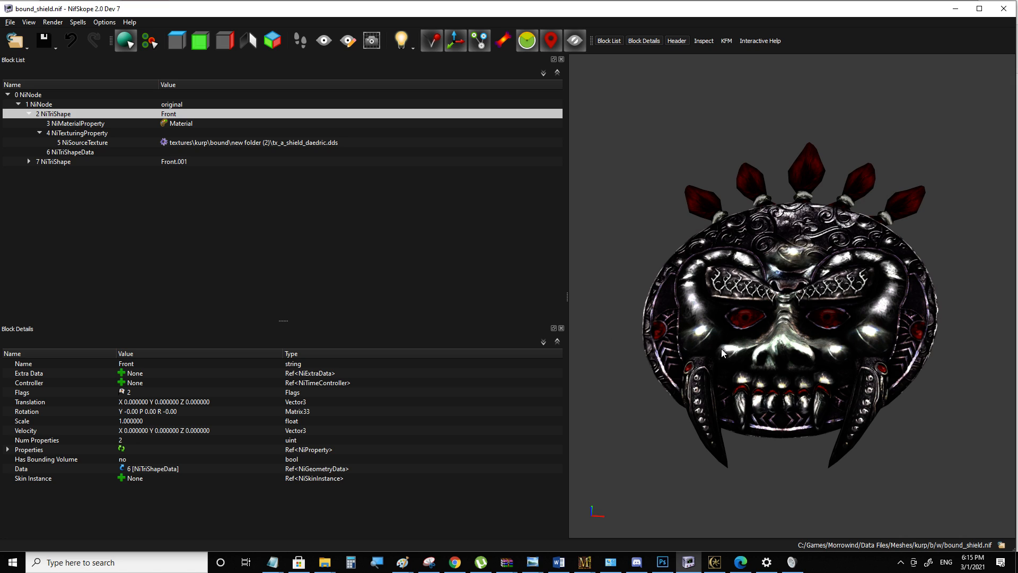
Switch to the running Morrowind game to view the equipped shield, and return to NifSkope
left_click(39, 133)
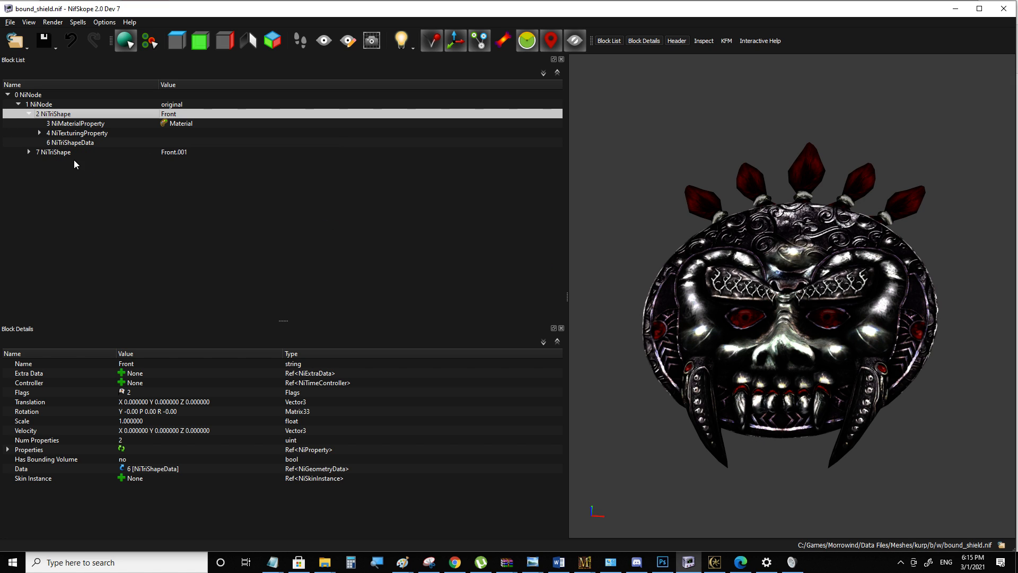
left_click(714, 562)
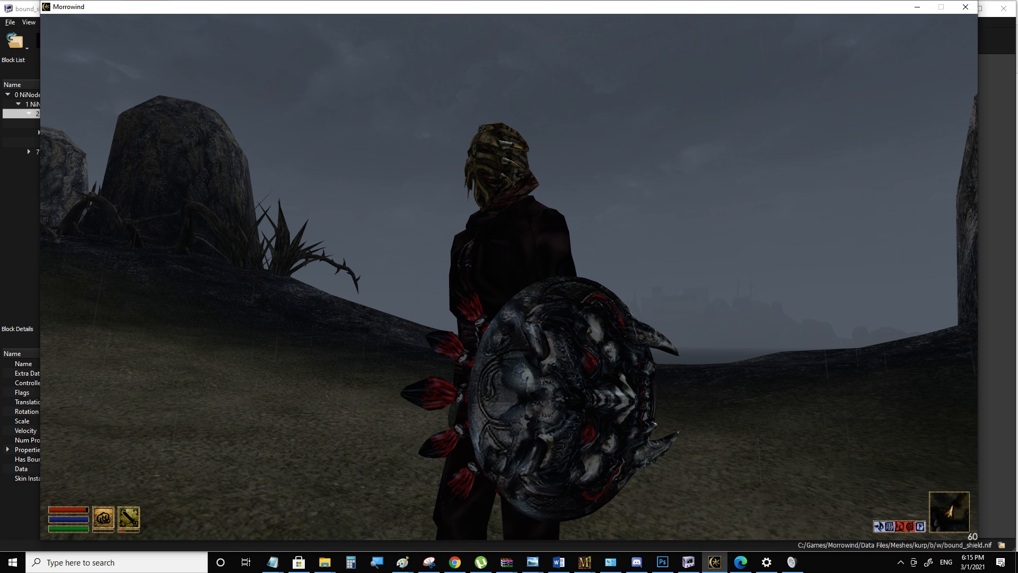
key("alt+Tab")
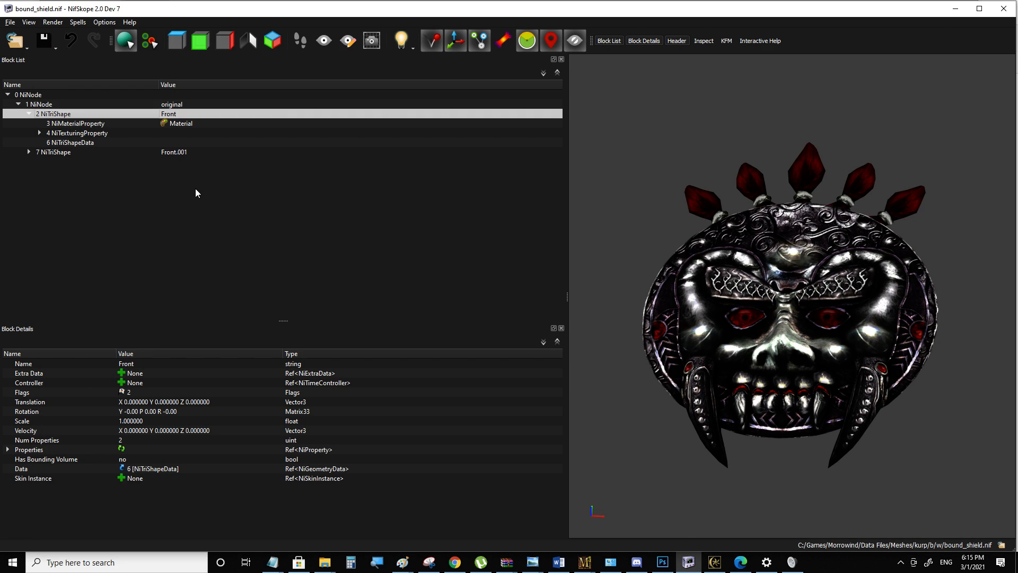
Insert a new NiTextureEffect block into the shield's nif file
right_click(55, 182)
mouse_move(85, 189)
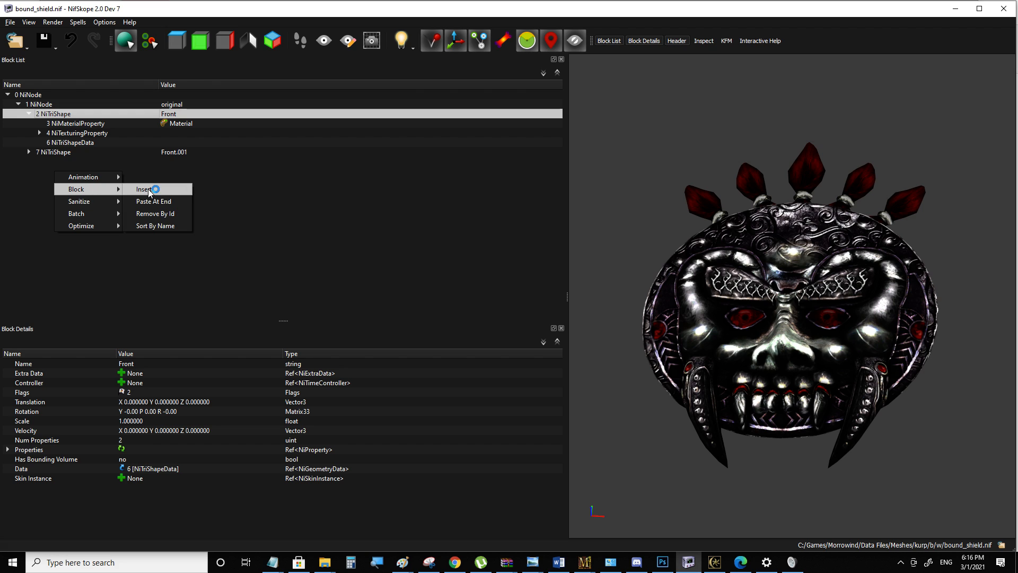
left_click(146, 190)
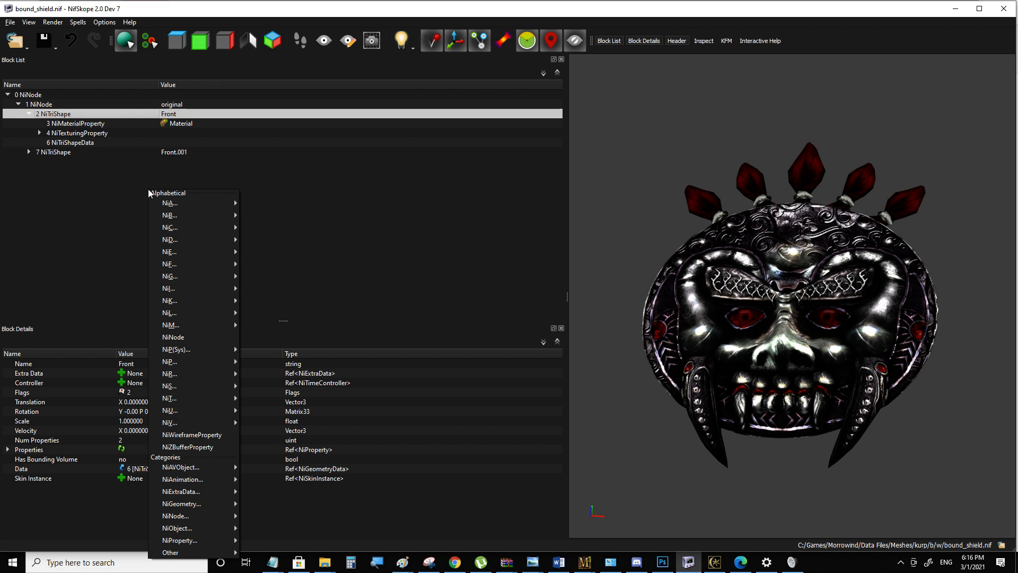
mouse_move(205, 400)
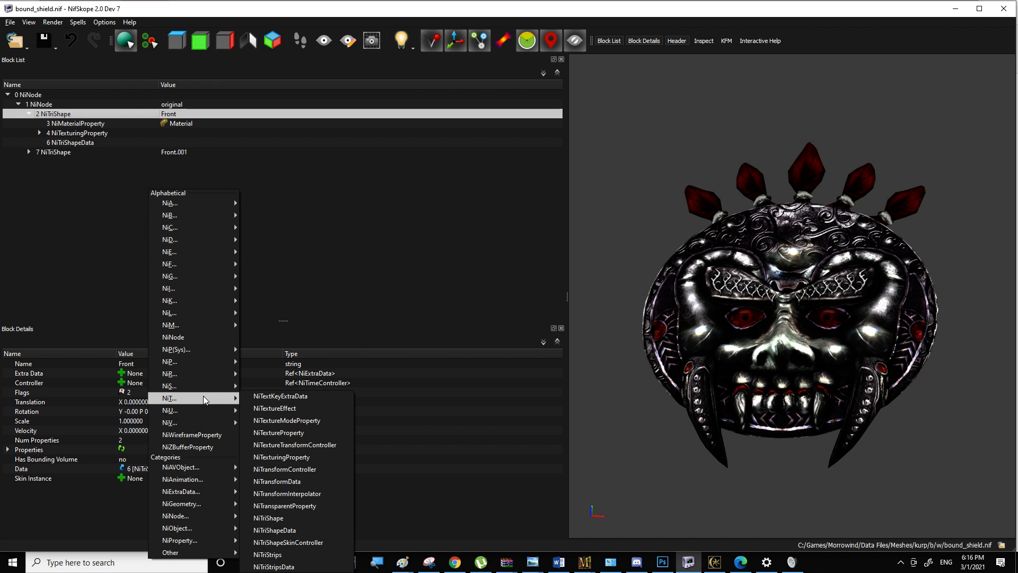
left_click(312, 410)
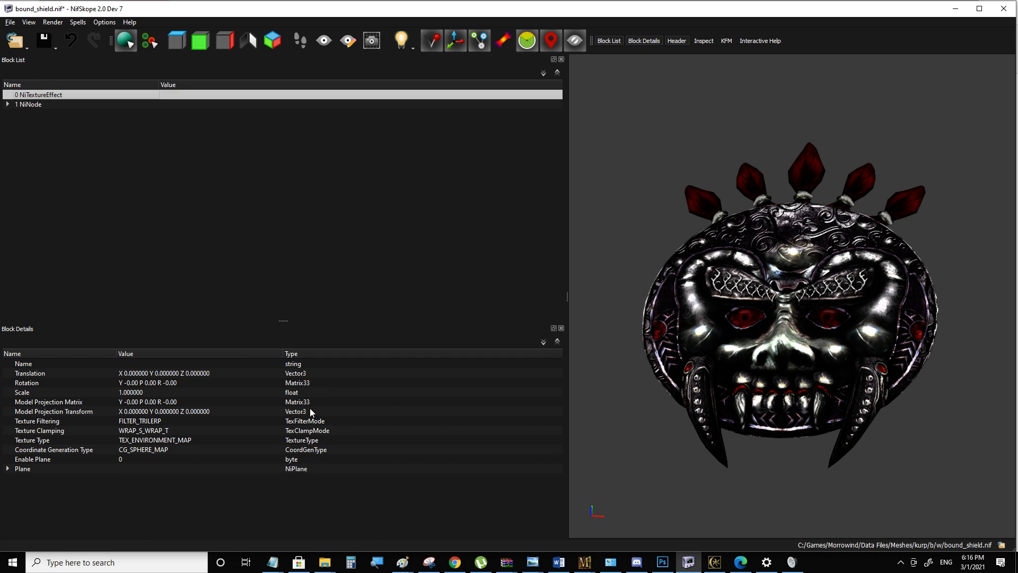
Expand the root NiNode and copy the branch of the new NiTextureEffect block
left_click(7, 104)
right_click(37, 95)
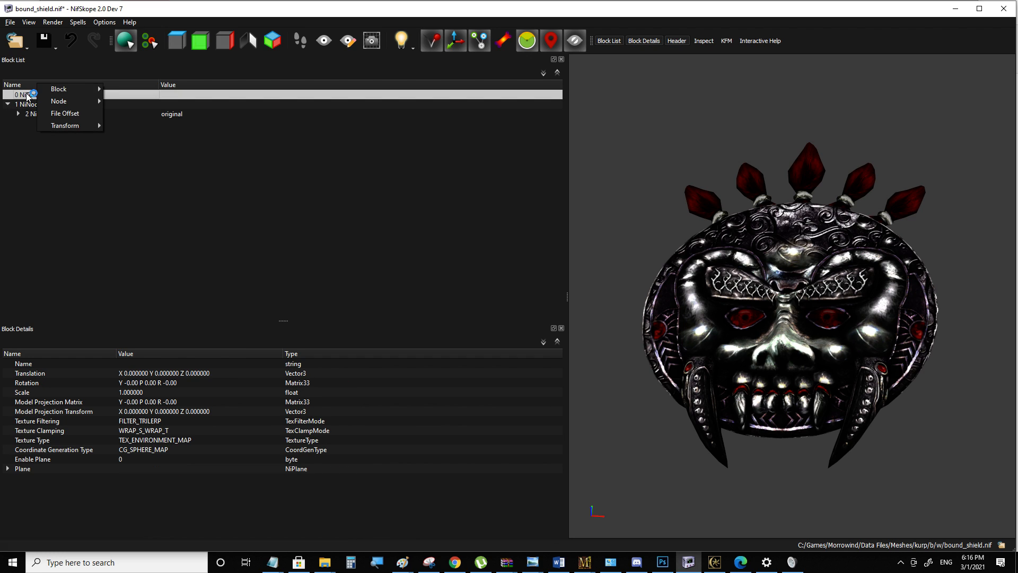
left_click(43, 94)
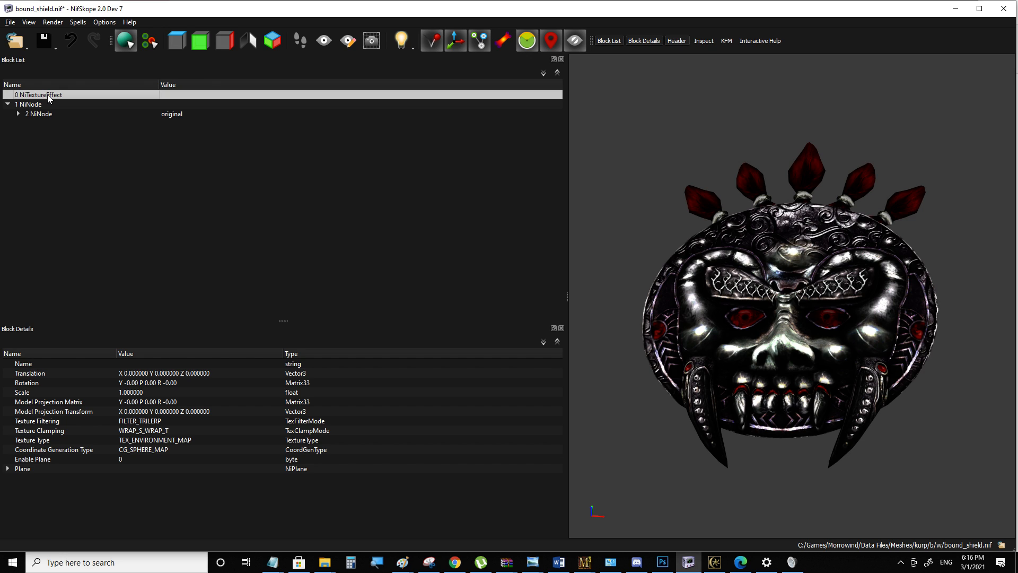
right_click(42, 94)
mouse_move(50, 93)
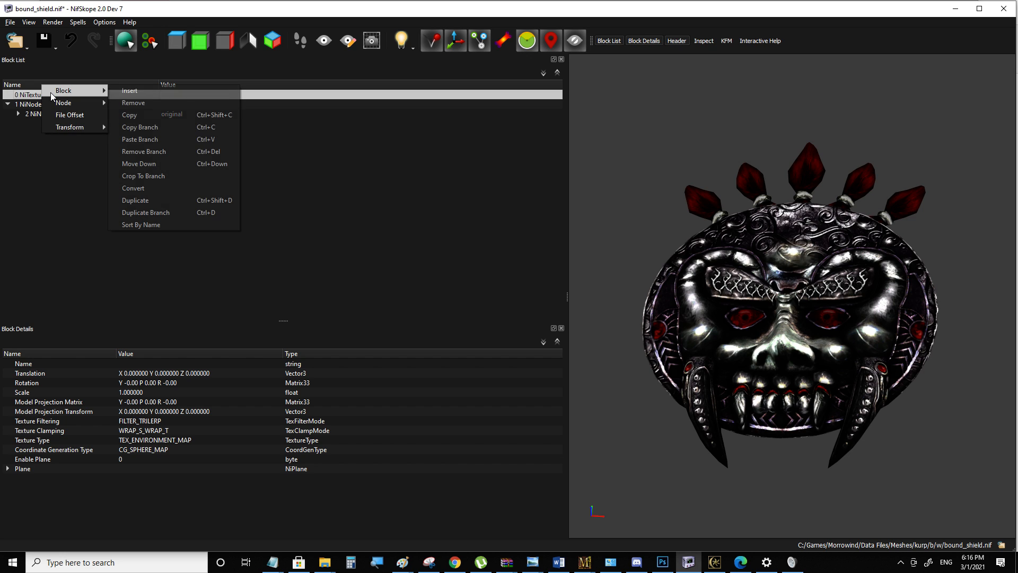
left_click(148, 127)
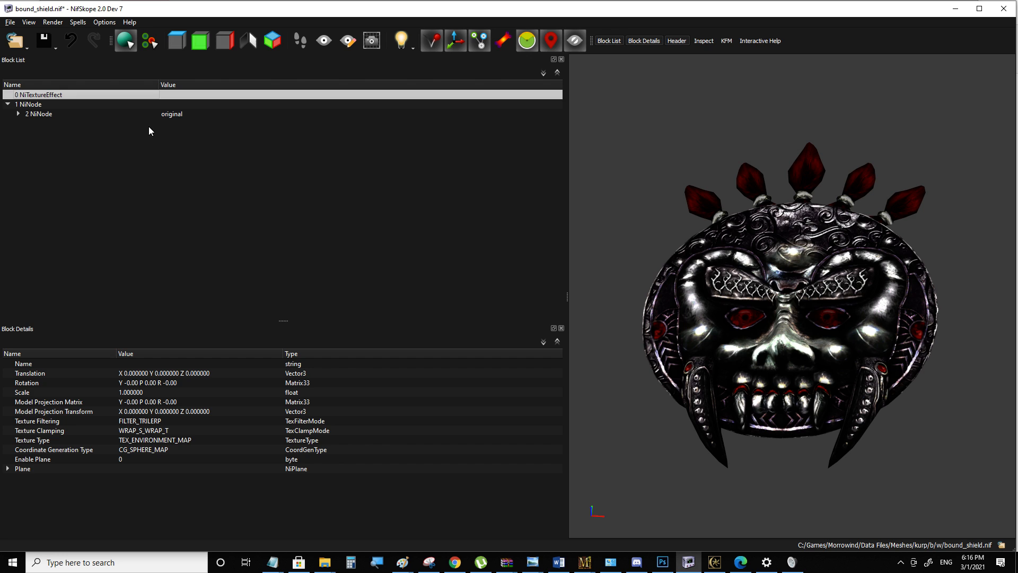
Paste the copied NiTextureEffect branch under the NiNode named original
left_click(40, 115)
left_click(19, 114)
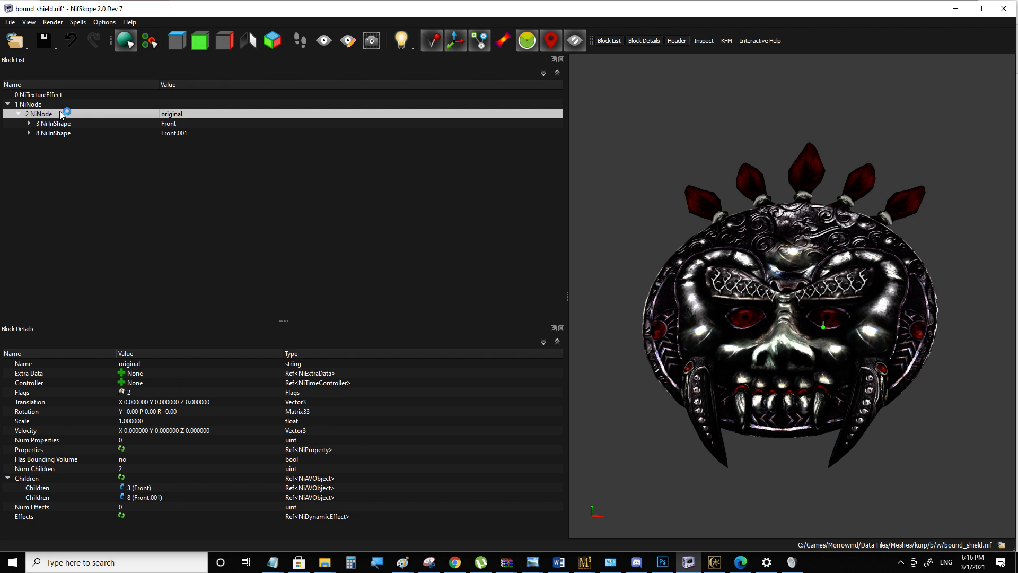
left_click(48, 125)
left_click(52, 132)
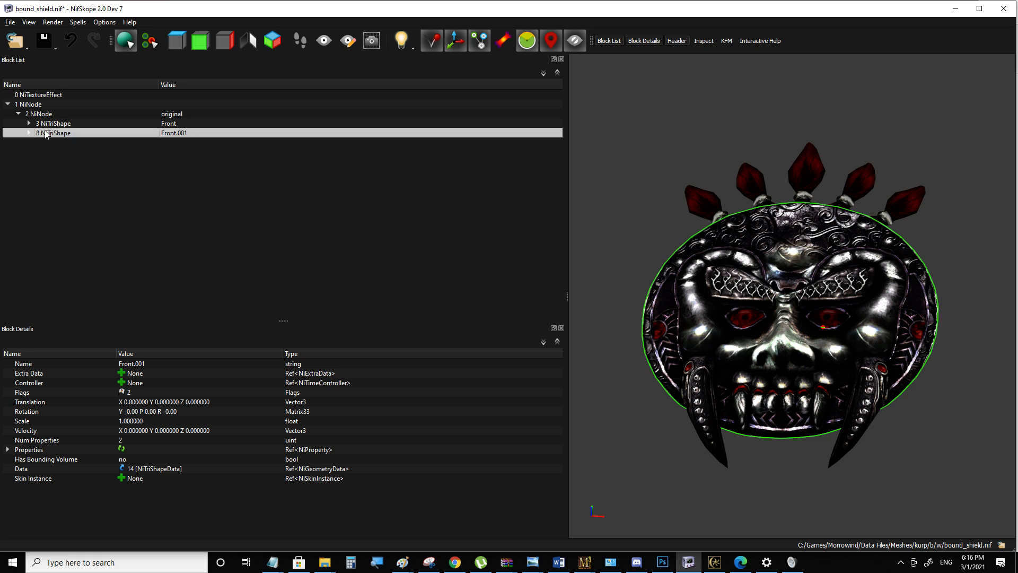
left_click(47, 124)
left_click(45, 116)
right_click(45, 110)
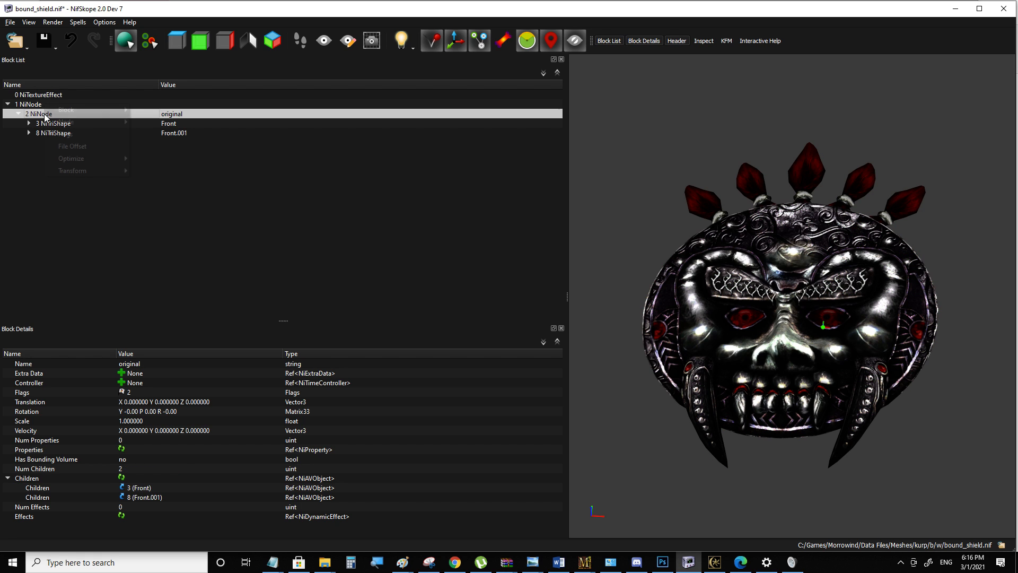
mouse_move(60, 111)
left_click(166, 156)
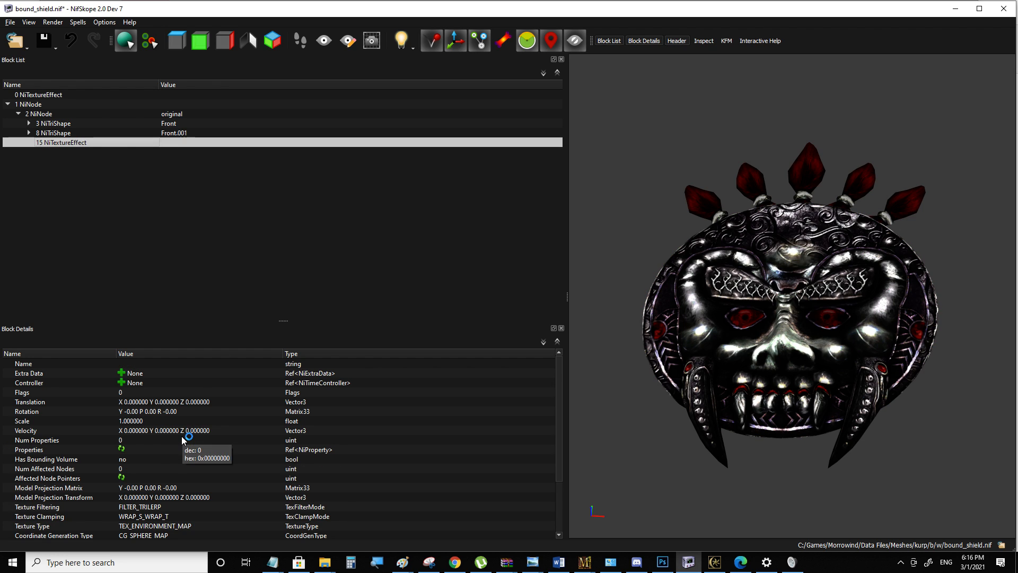
Attach a new NiSourceTexture block as the Source Texture of the nested NiTextureEffect
scroll(182, 439, "down", 1)
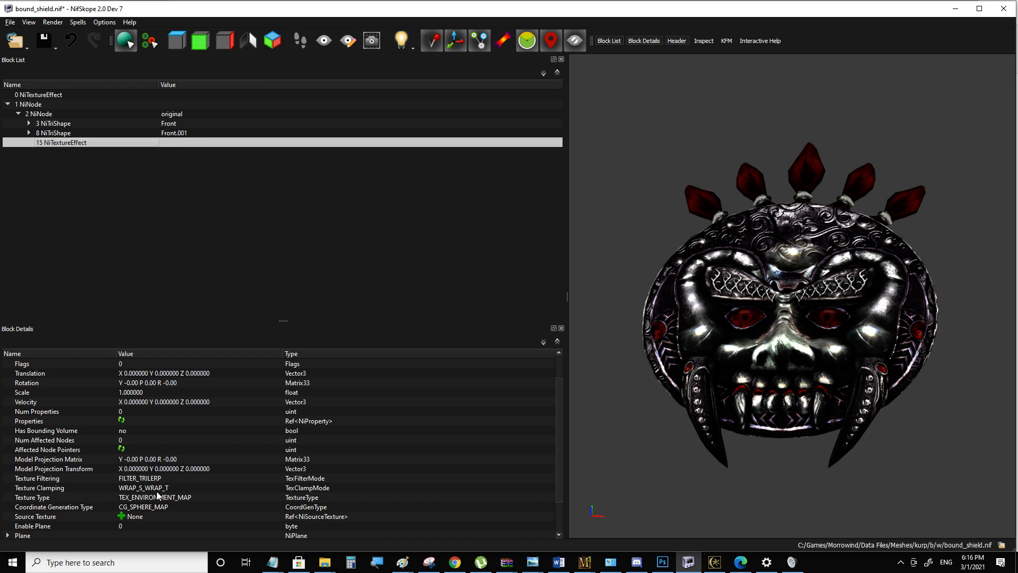
left_click(122, 516)
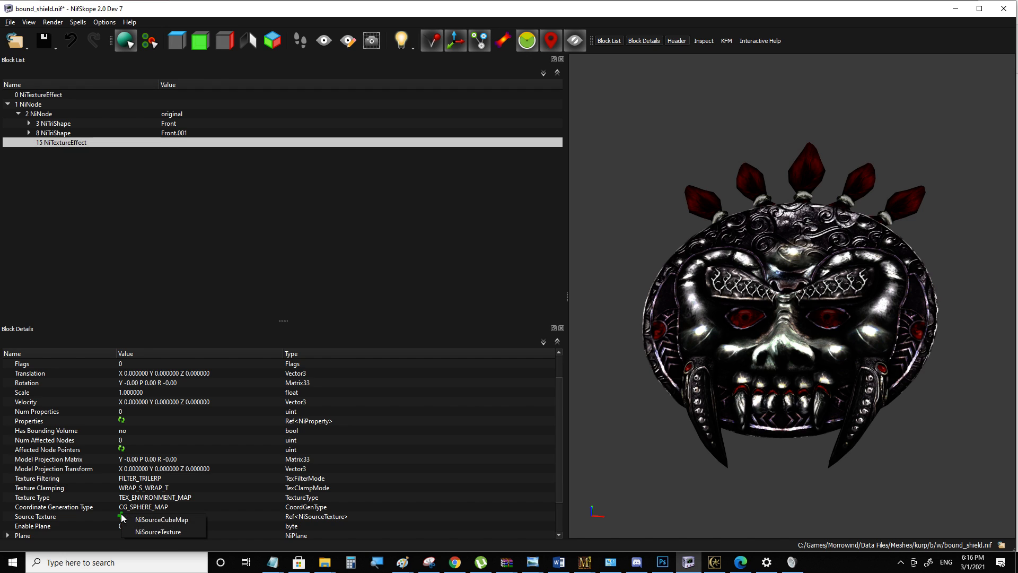
left_click(143, 532)
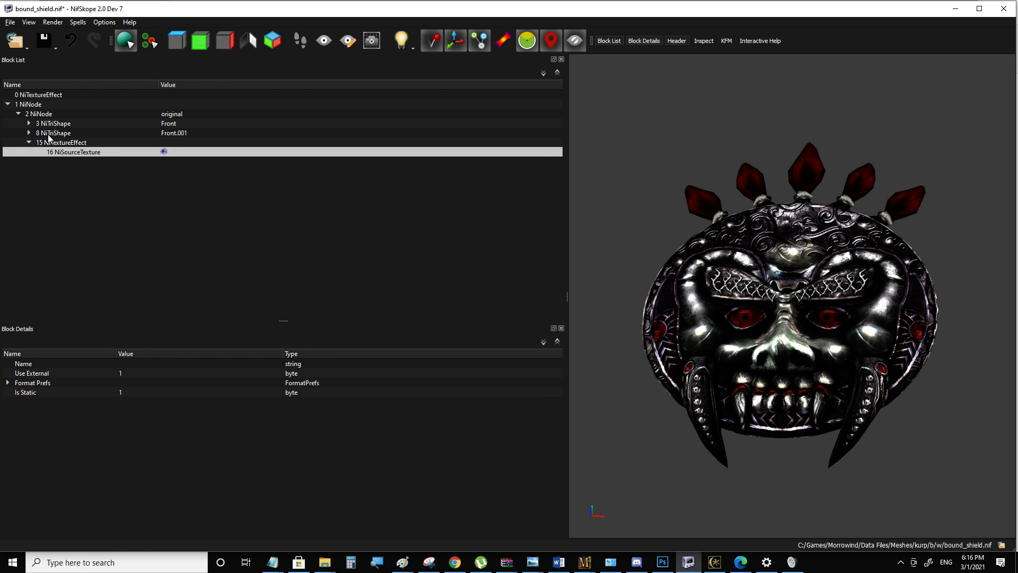
Set the new NiSourceTexture's file to textureeffect20b.dds from the Textures\kurp\bound\vfx\1 folder
left_click(62, 142)
left_click(106, 152)
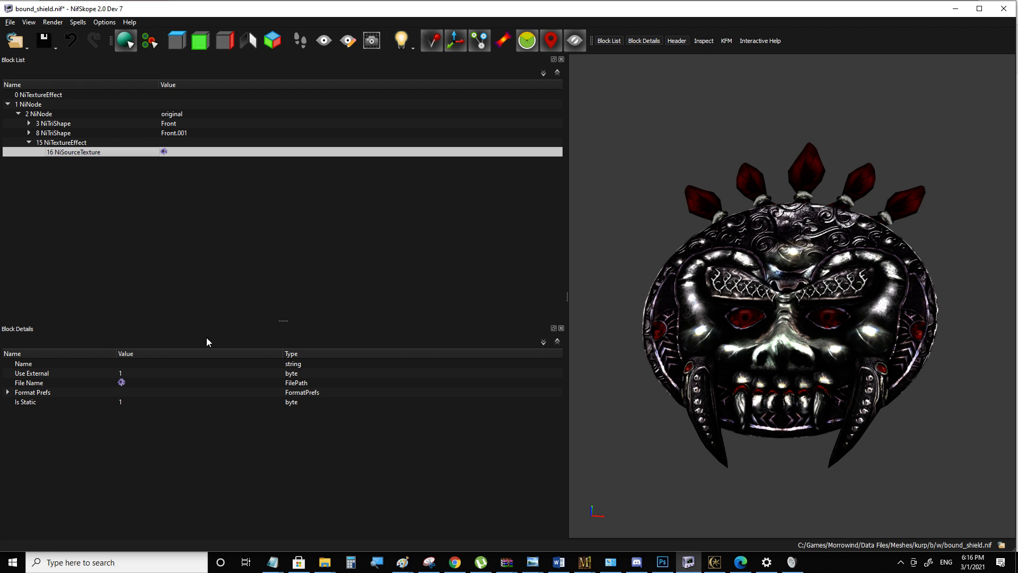
left_click(164, 153)
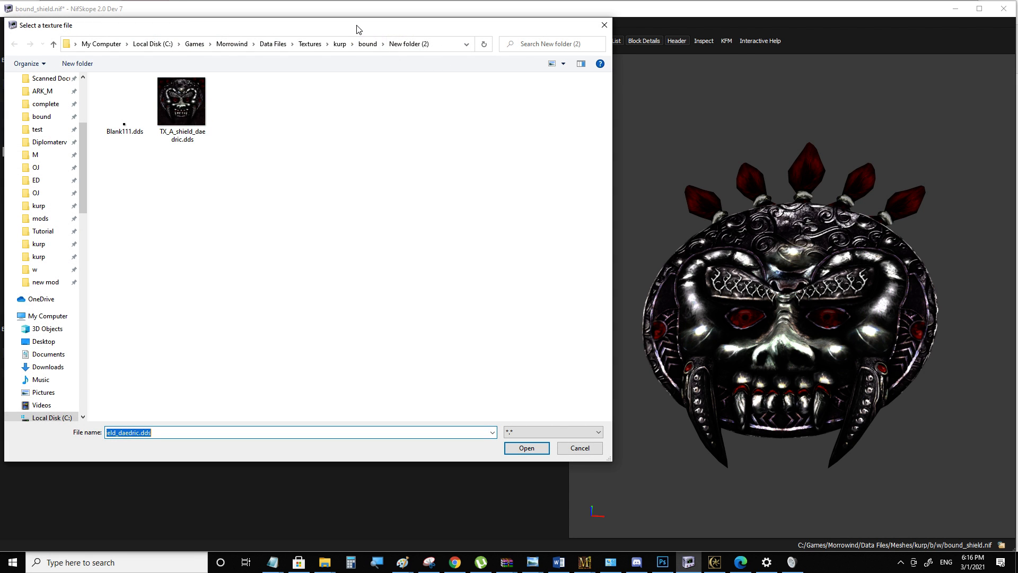
left_click_drag(359, 29, 488, 48)
left_click(469, 63)
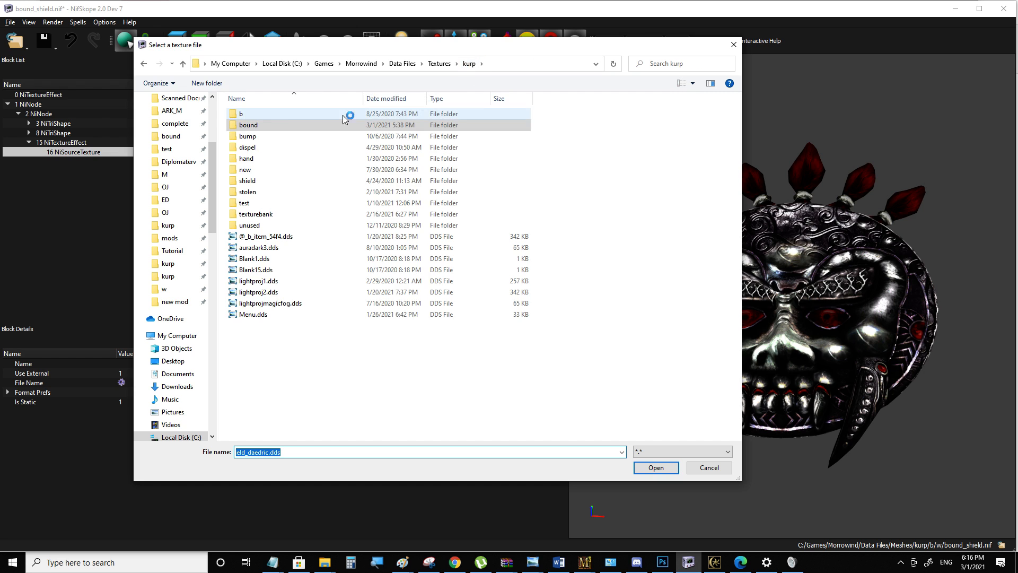
double_click(263, 125)
double_click(256, 226)
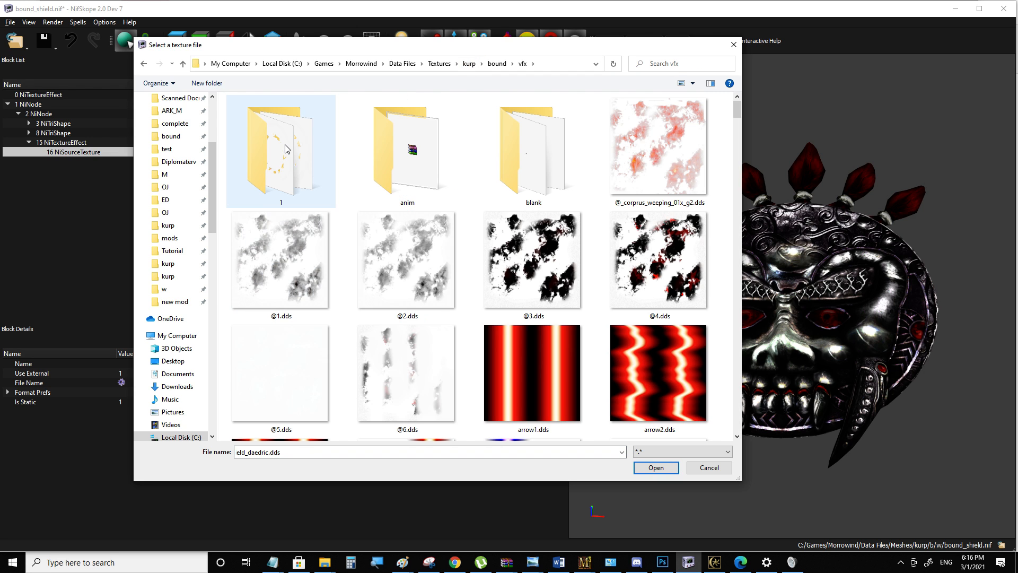
double_click(283, 151)
scroll(480, 285, "down", 5)
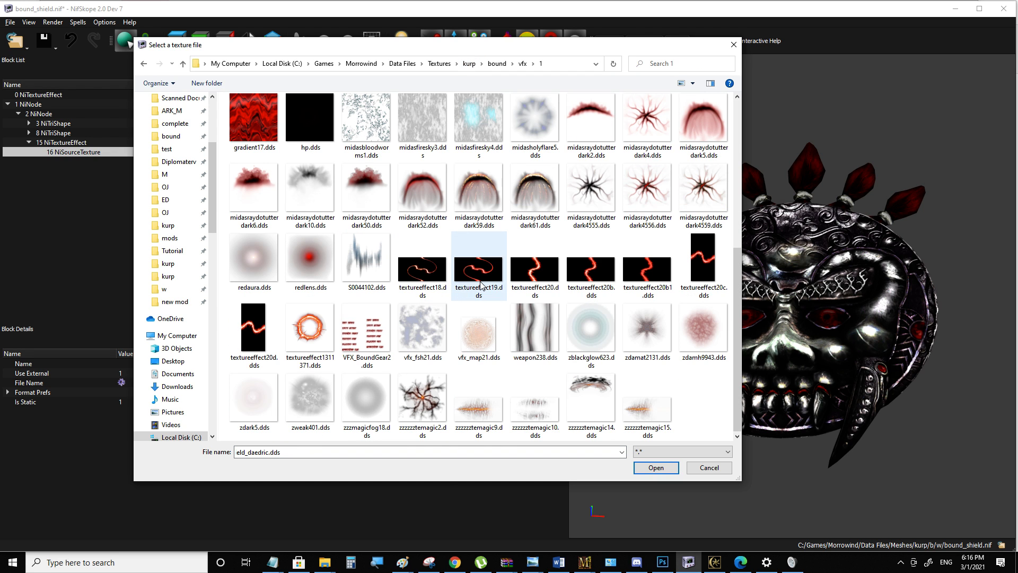
left_click(598, 274)
left_click(660, 471)
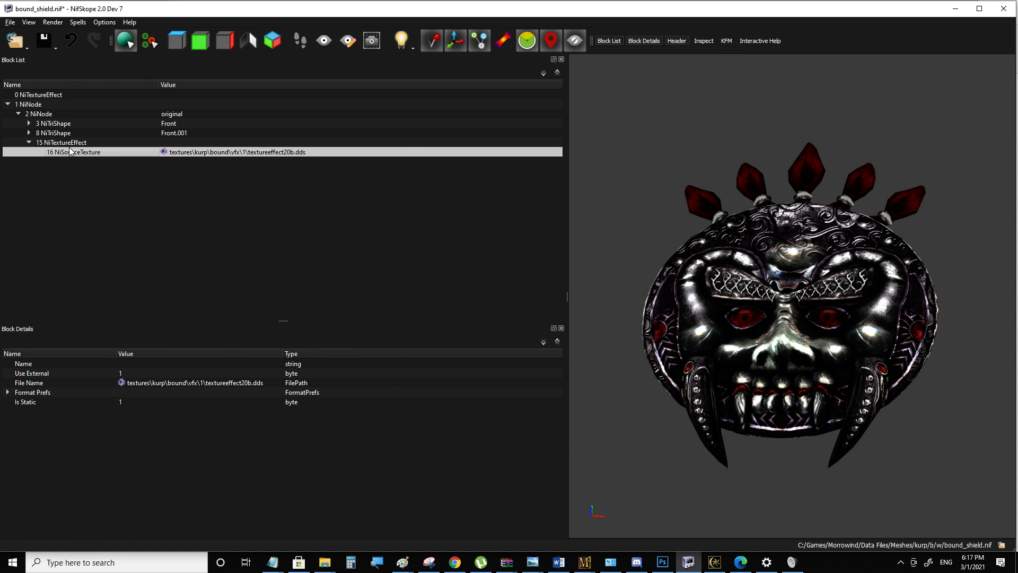
Examine the nested NiTextureEffect's properties and its links in the Children and Effects lists of the original NiNode
left_click(68, 144)
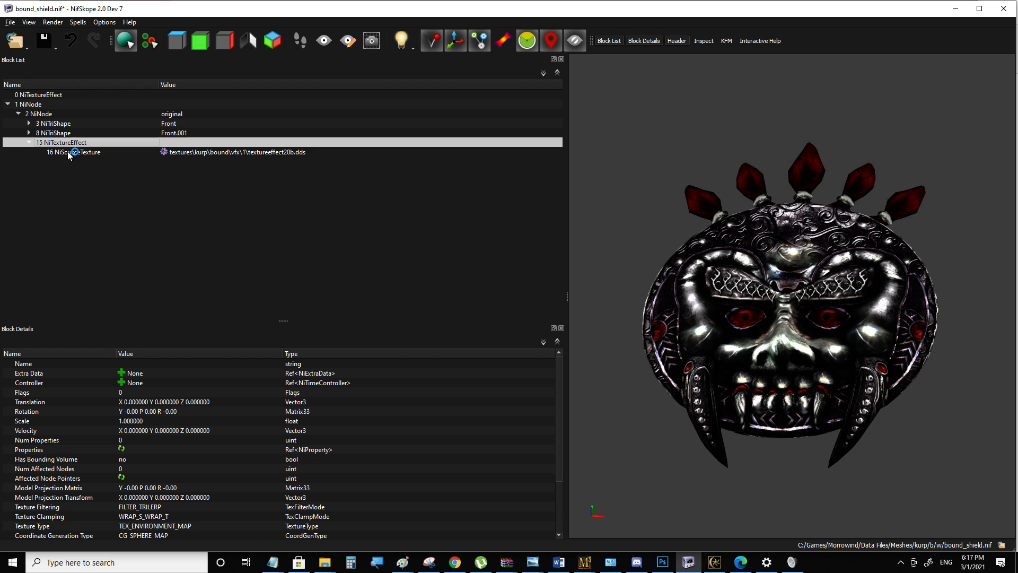
scroll(220, 427, "down", 3)
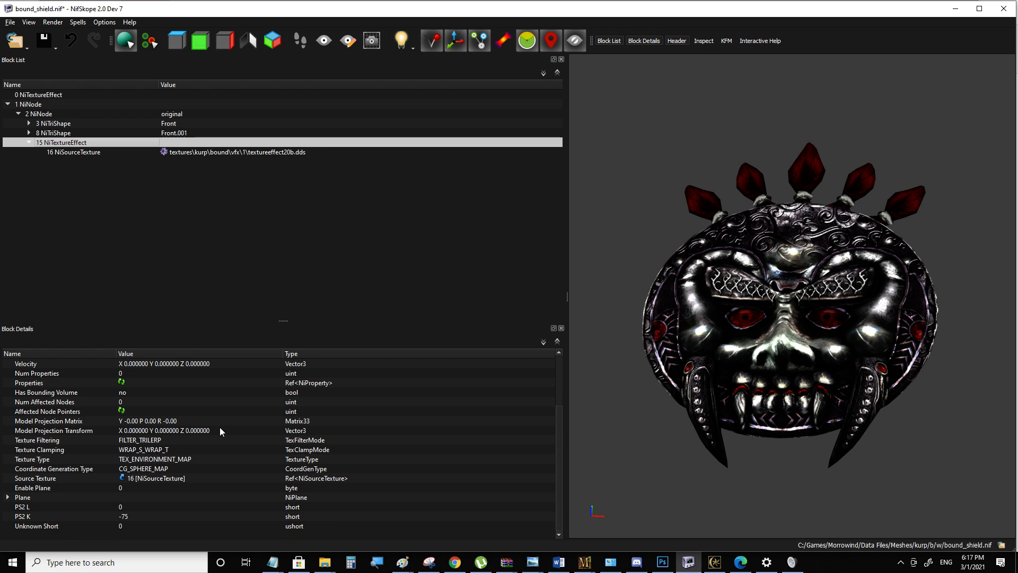
scroll(217, 438, "up", 3)
left_click(51, 117)
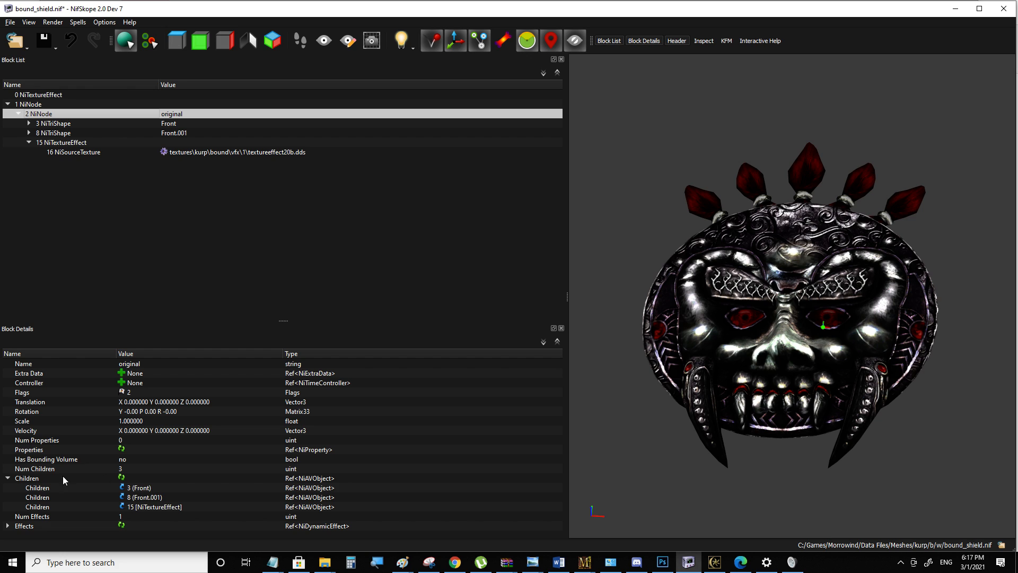
left_click(7, 479)
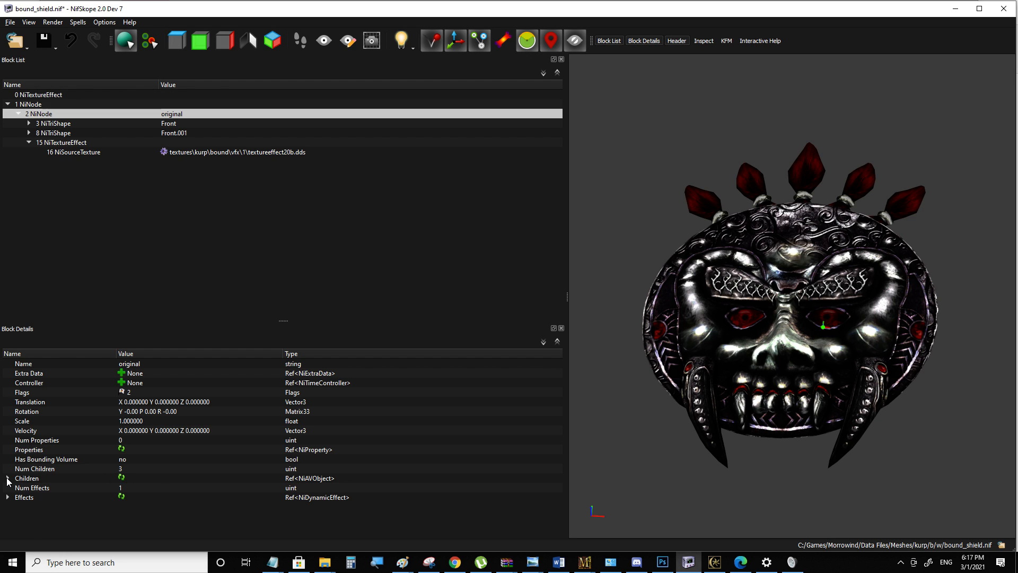
left_click(62, 153)
left_click(40, 143)
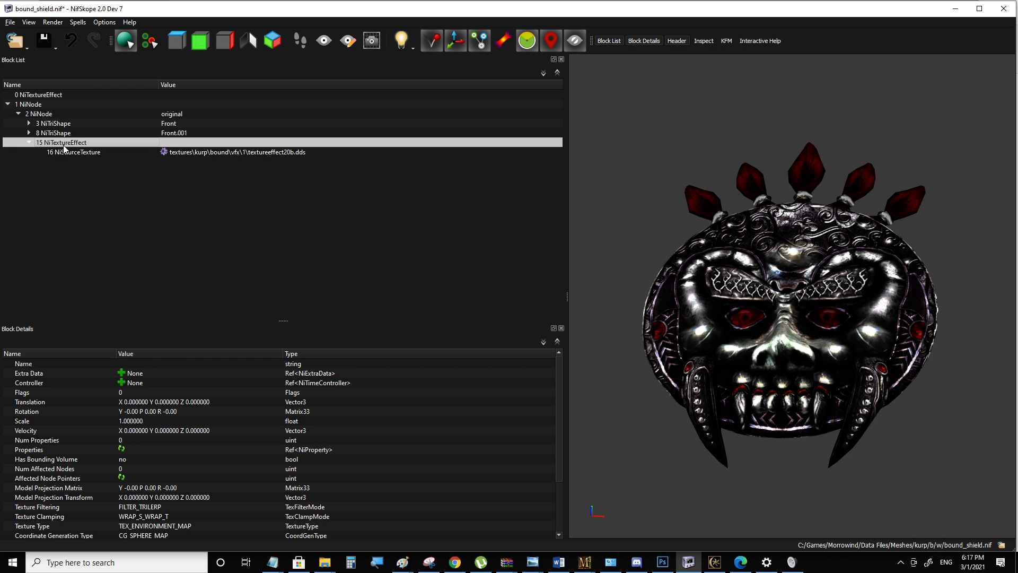
left_click(52, 114)
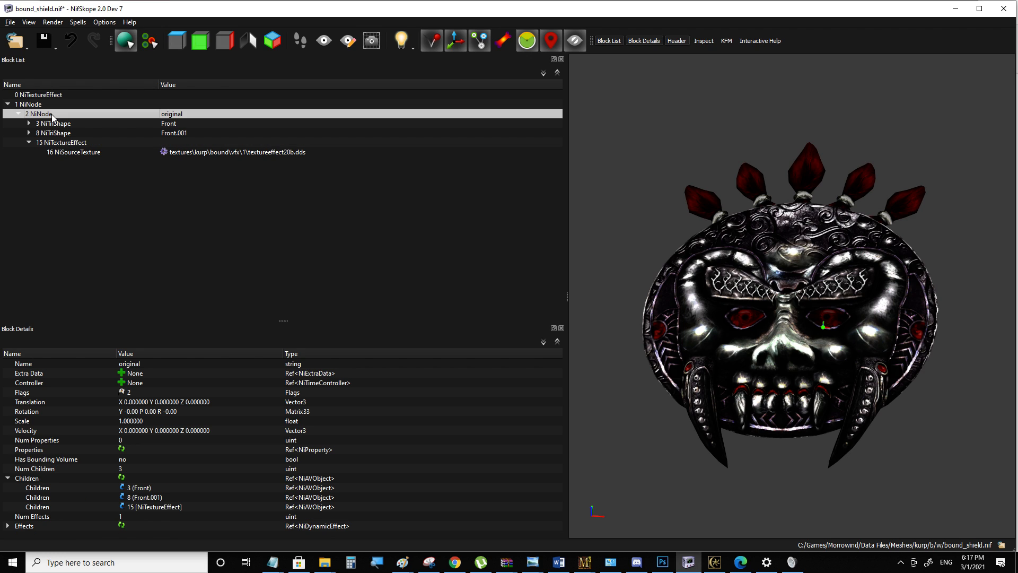
left_click(149, 507)
left_click(8, 526)
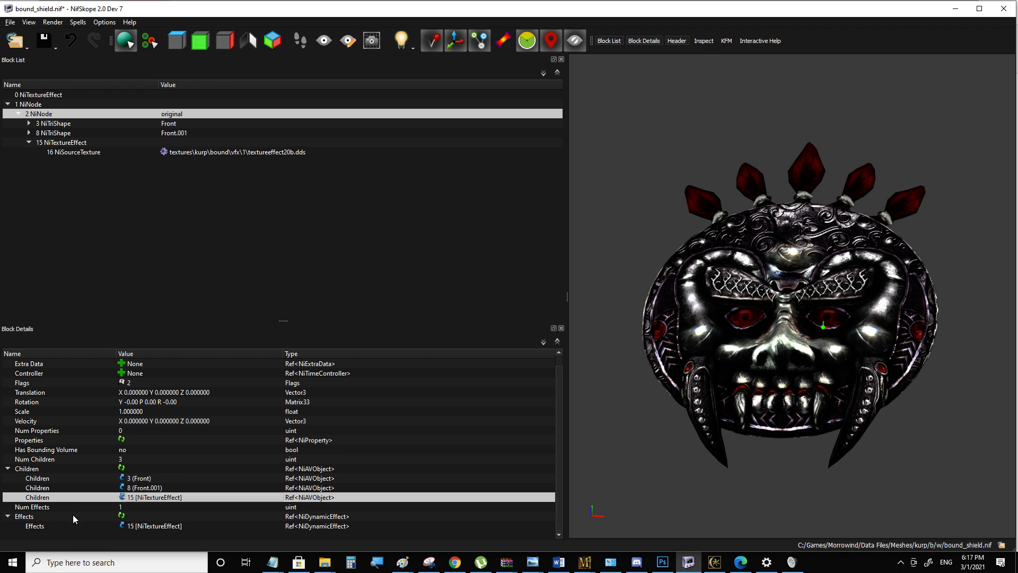
left_click(136, 528)
left_click(36, 508)
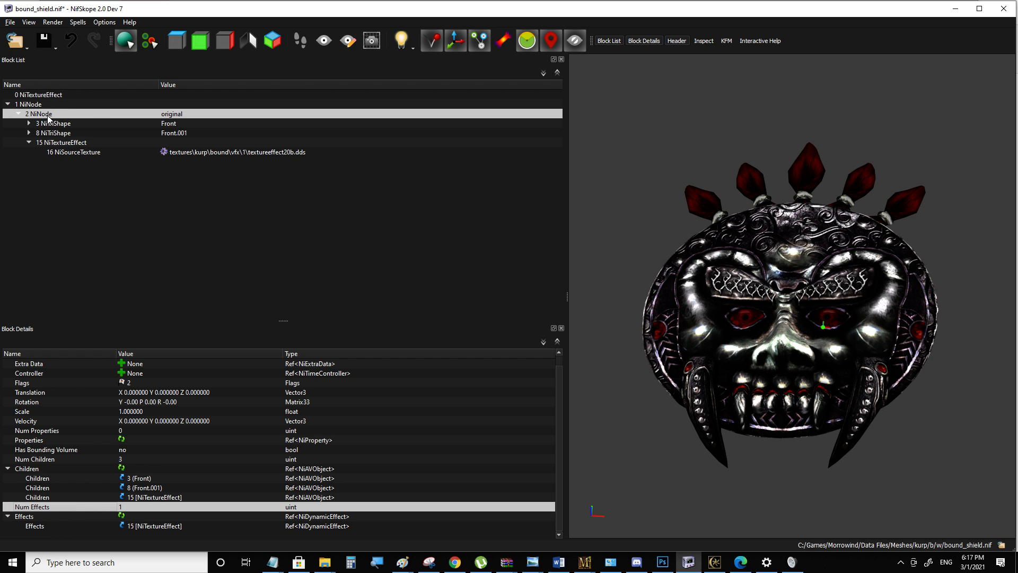
left_click(53, 124)
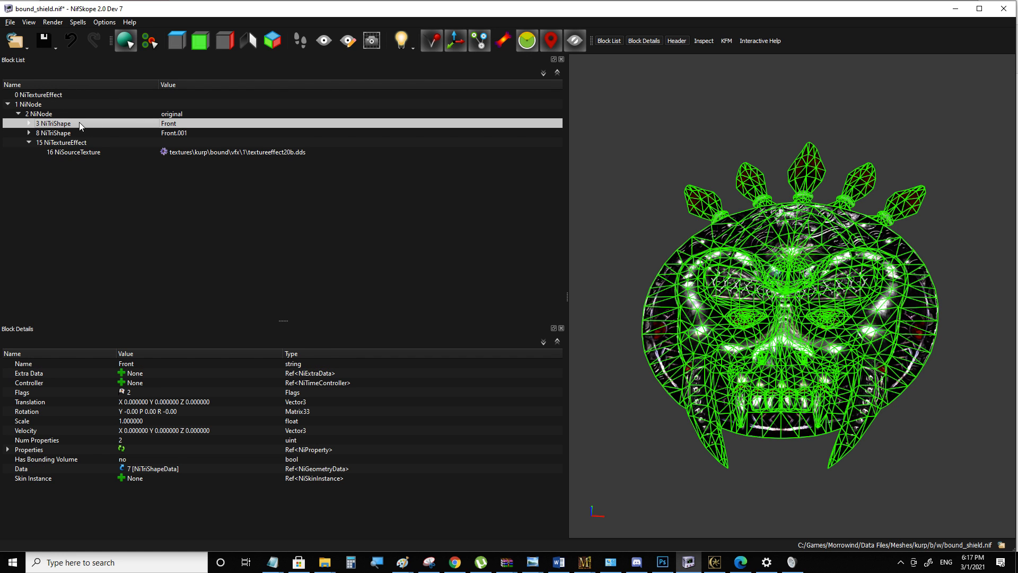
left_click(47, 115)
Remove the leftover root-level NiTextureEffect block and expand the root NiNode
left_click(36, 95)
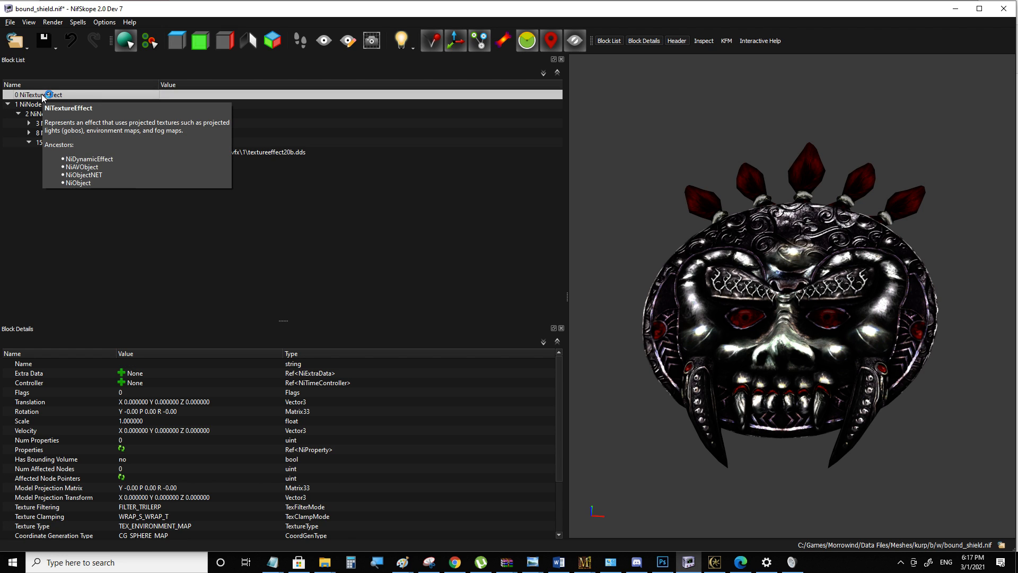
left_click(7, 95)
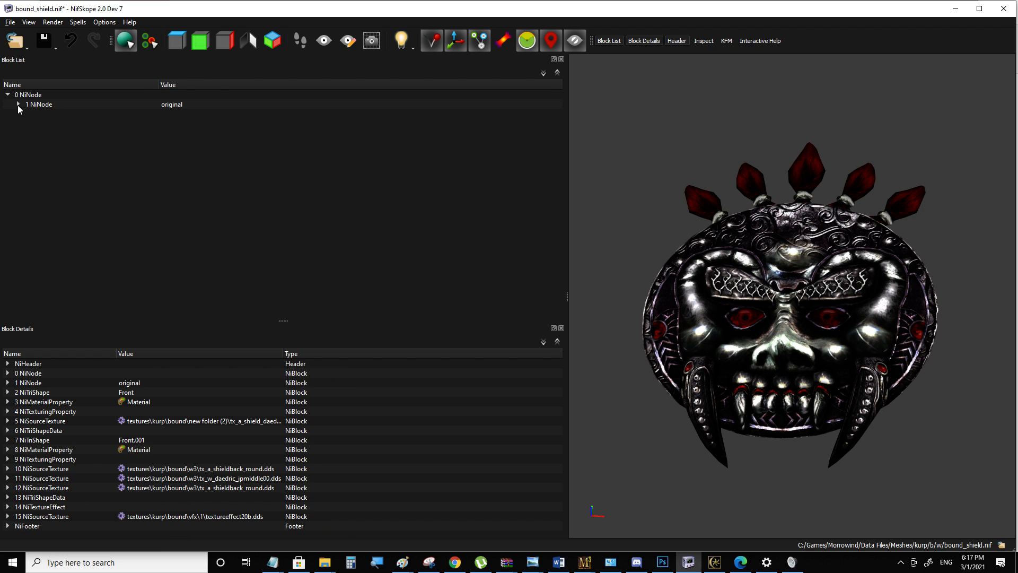
Save bound_shield.nif and expand the nested NiTextureEffect under the original NiNode to show its source texture
left_click(18, 104)
left_click(47, 134)
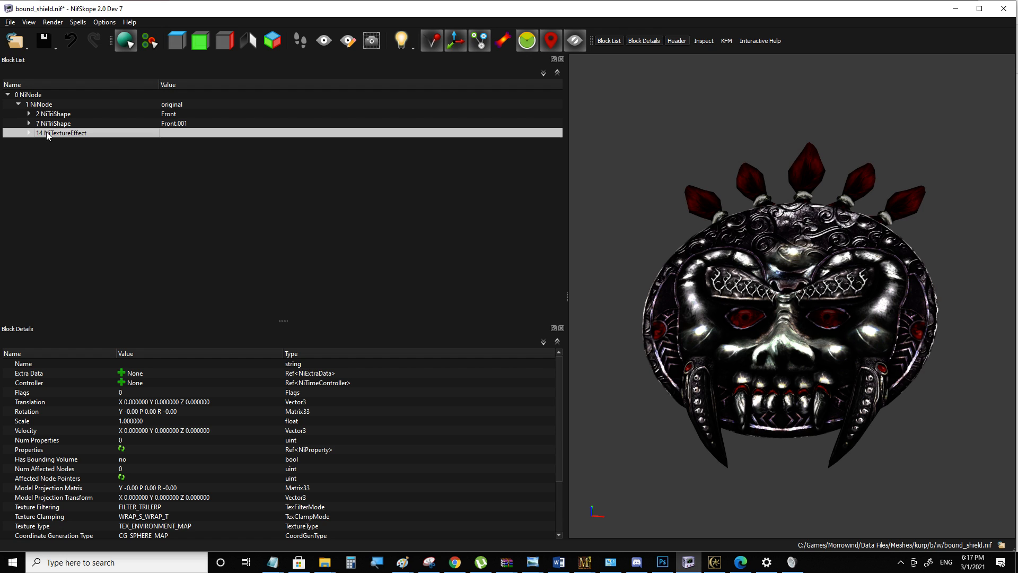
left_click(10, 22)
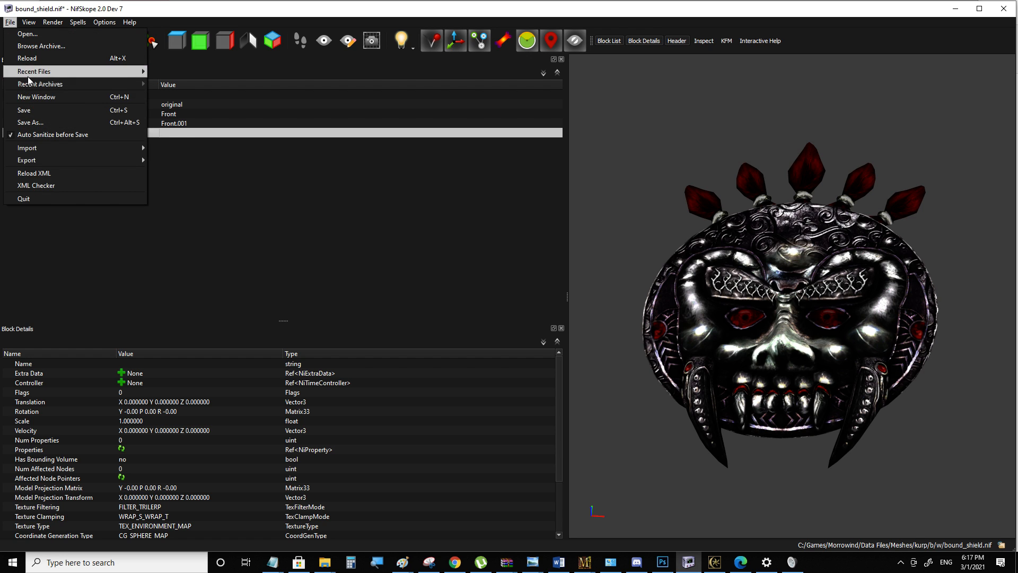
left_click(27, 110)
left_click(29, 133)
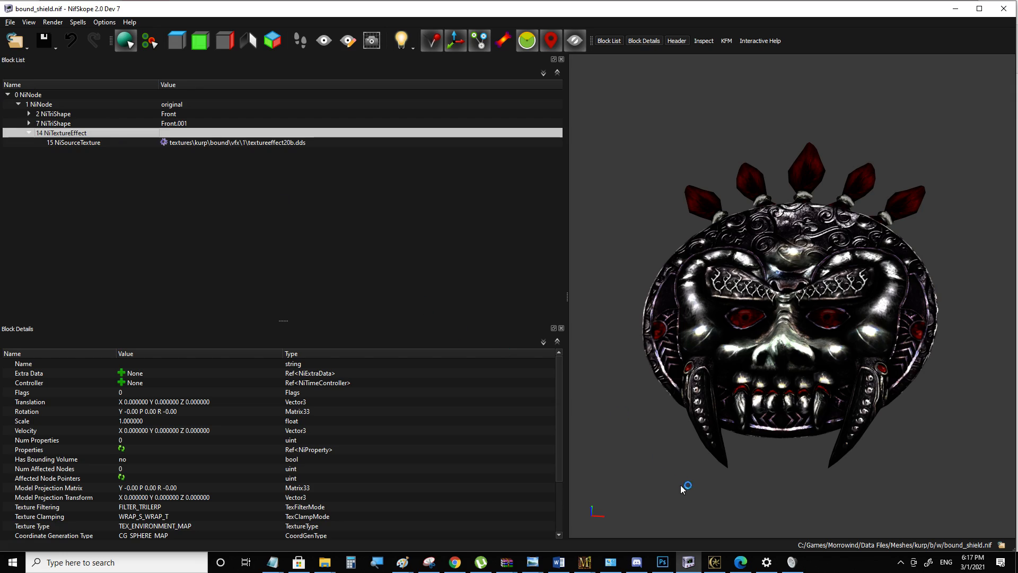
Switch to Morrowind, inspect the texture effect on the bound shield in game, and return to NifSkope
left_click(715, 562)
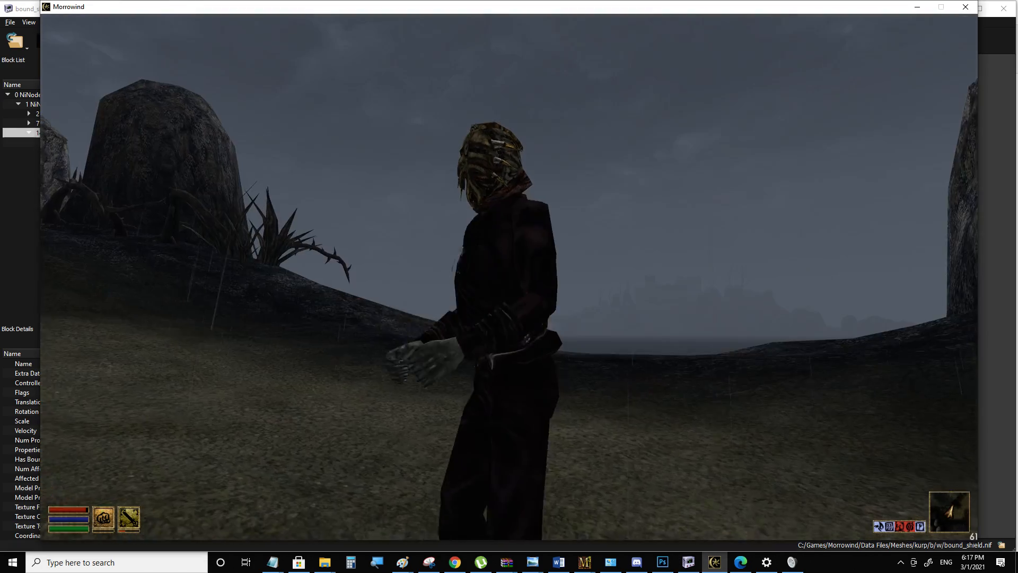
key("r")
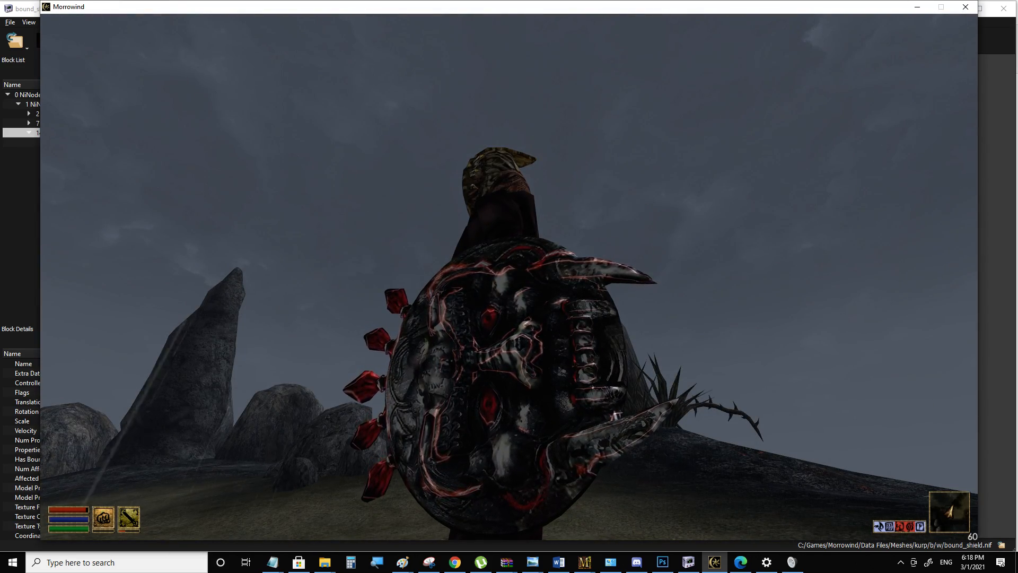
key("alt+Tab")
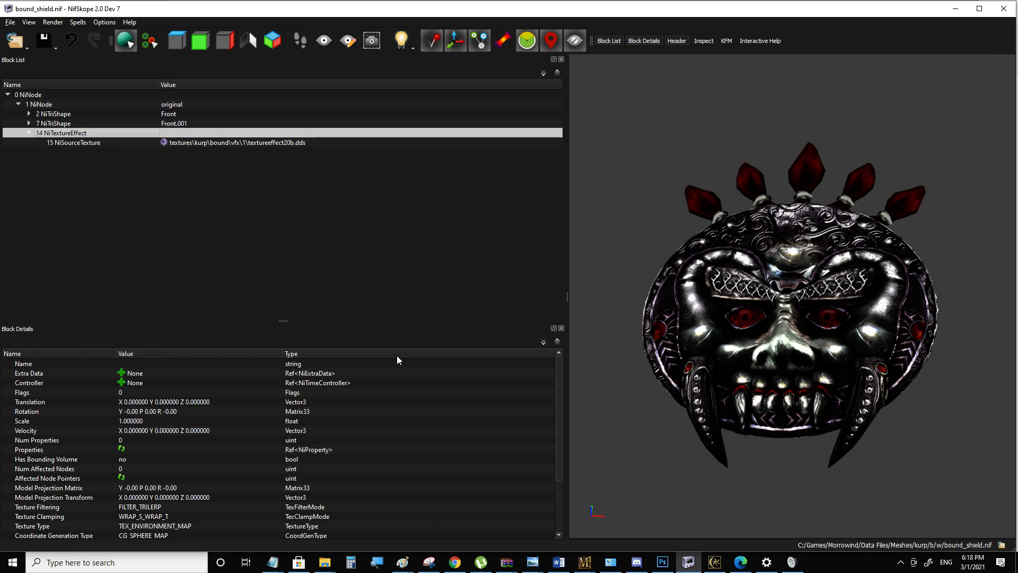
Expand the Front NiTriShape down to its NiTexturingProperty's NiSourceTexture and open the texture file picker for it
left_click(57, 114)
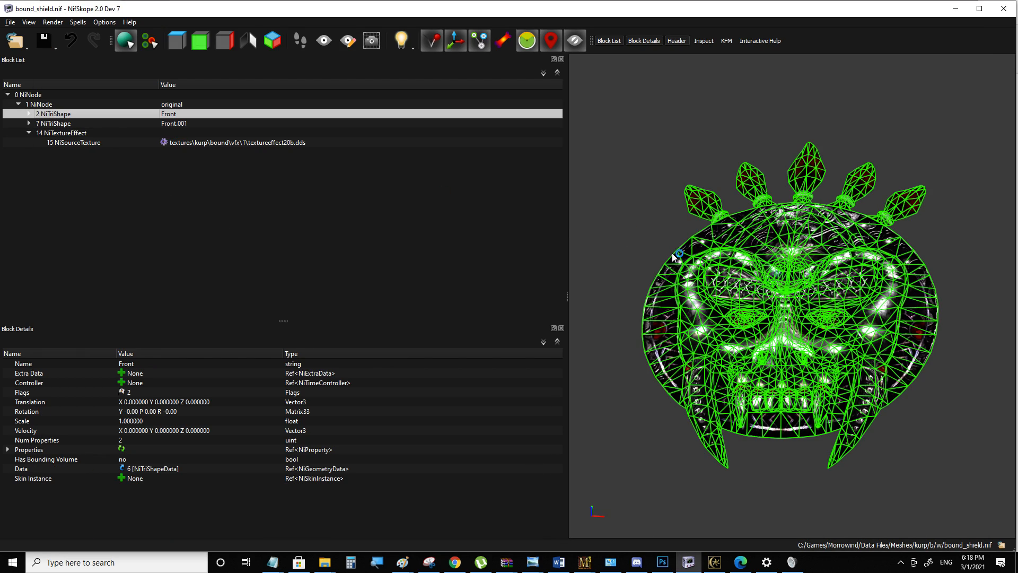
scroll(598, 214, "up", 2)
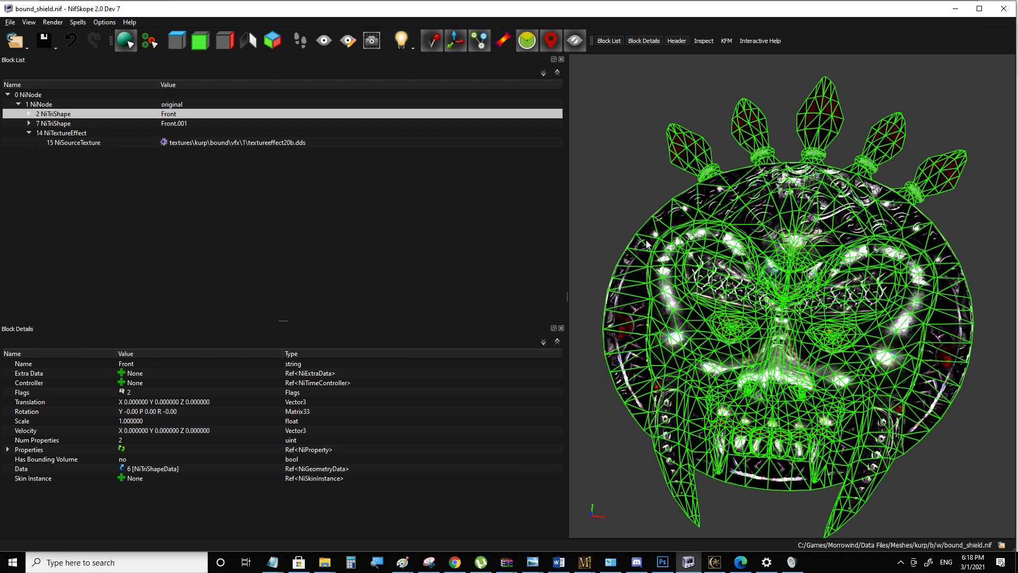
left_click(28, 114)
left_click(39, 133)
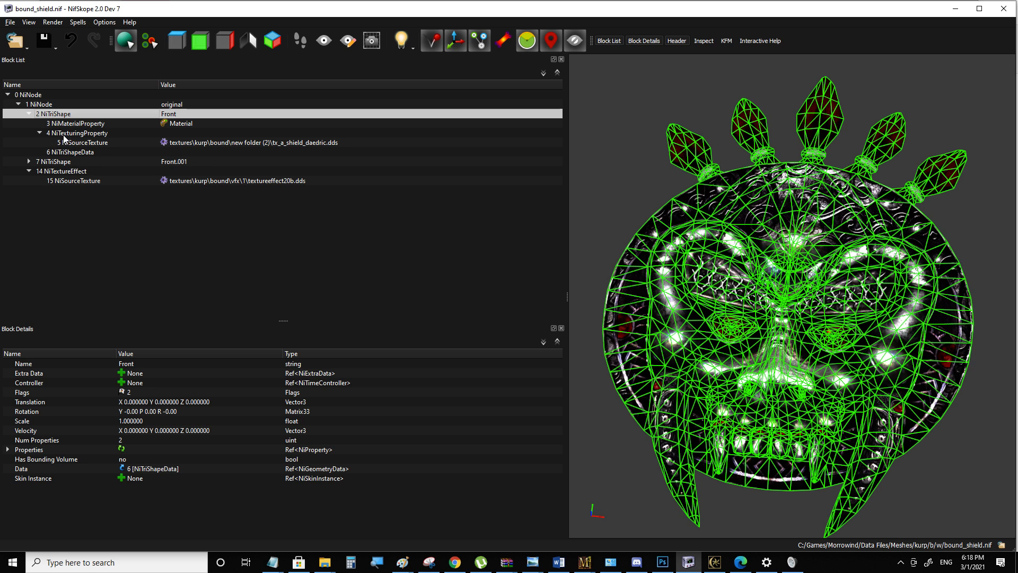
left_click(202, 143)
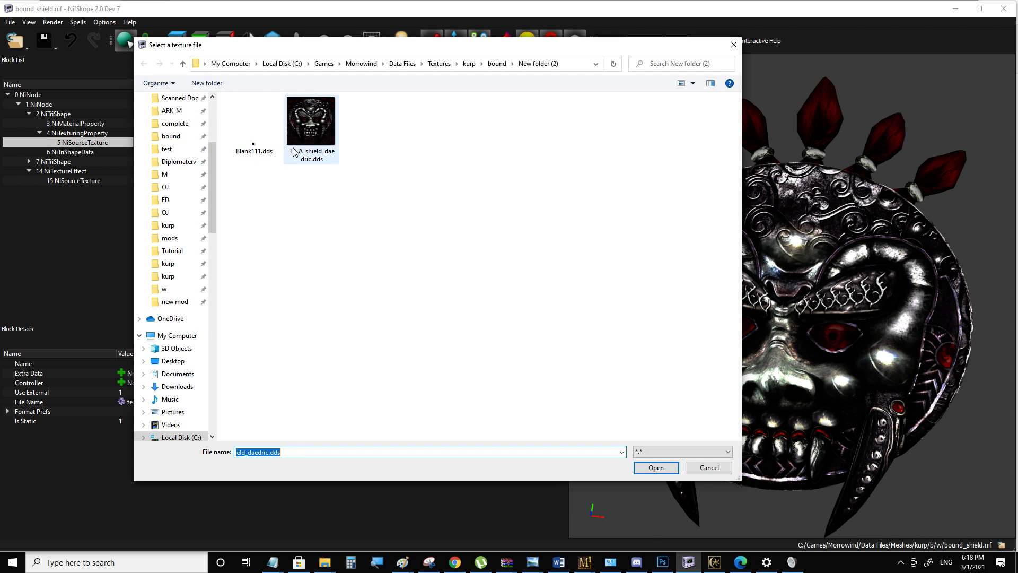
Open TX_A_shield_daedric.dds from the texture folder in Photoshop, loading it using default sizes
left_click(318, 133)
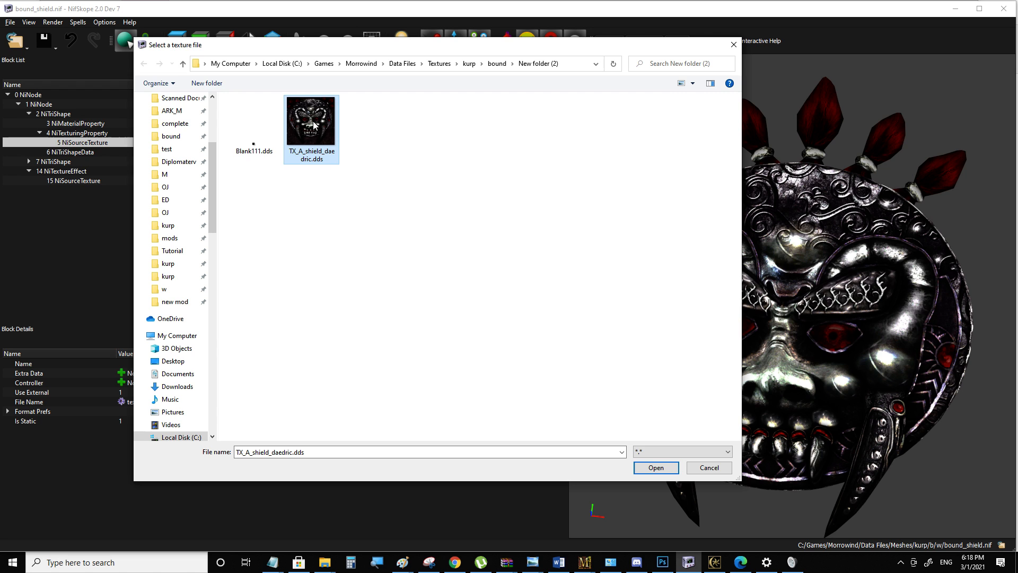
right_click(314, 125)
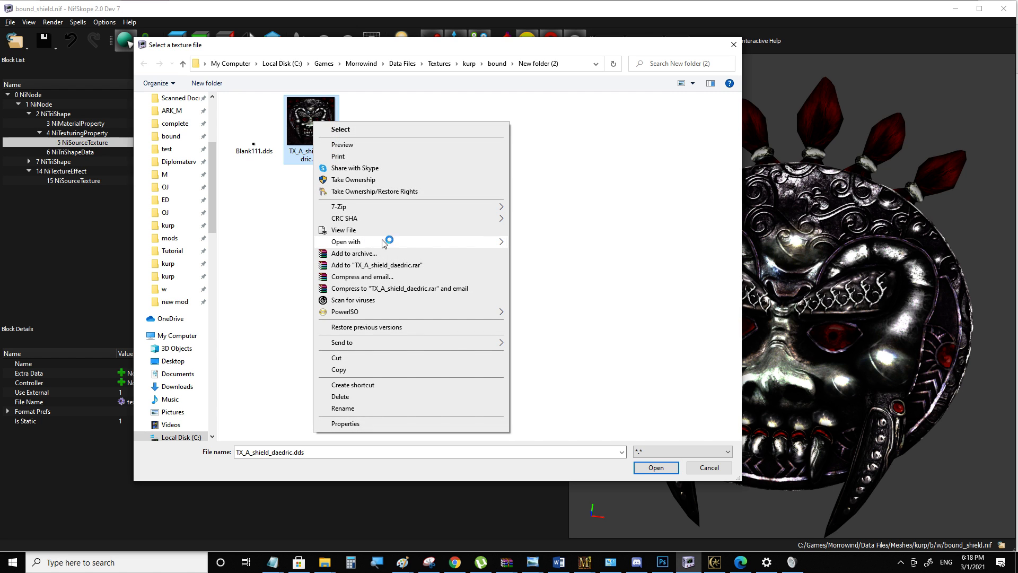
mouse_move(388, 242)
left_click(533, 243)
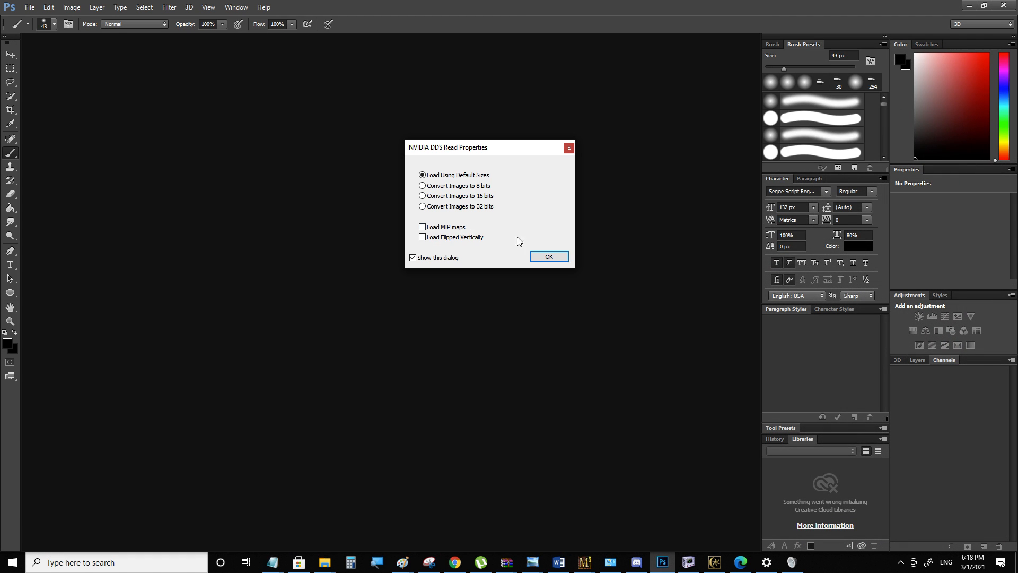
left_click(550, 257)
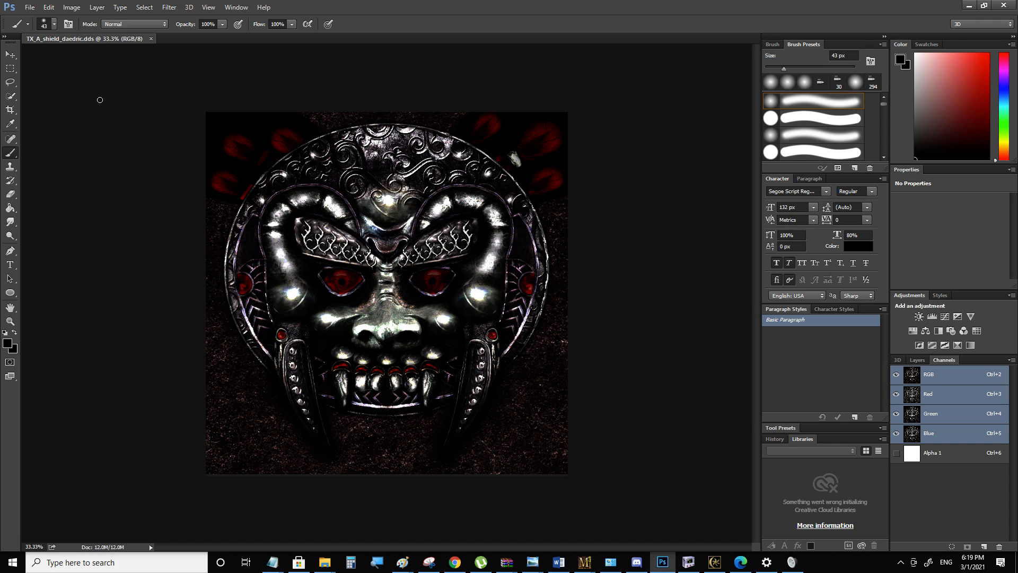
Add a Curves adjustment layer named Curves 1 above the shield texture with Normal mode and 100% opacity
left_click(97, 8)
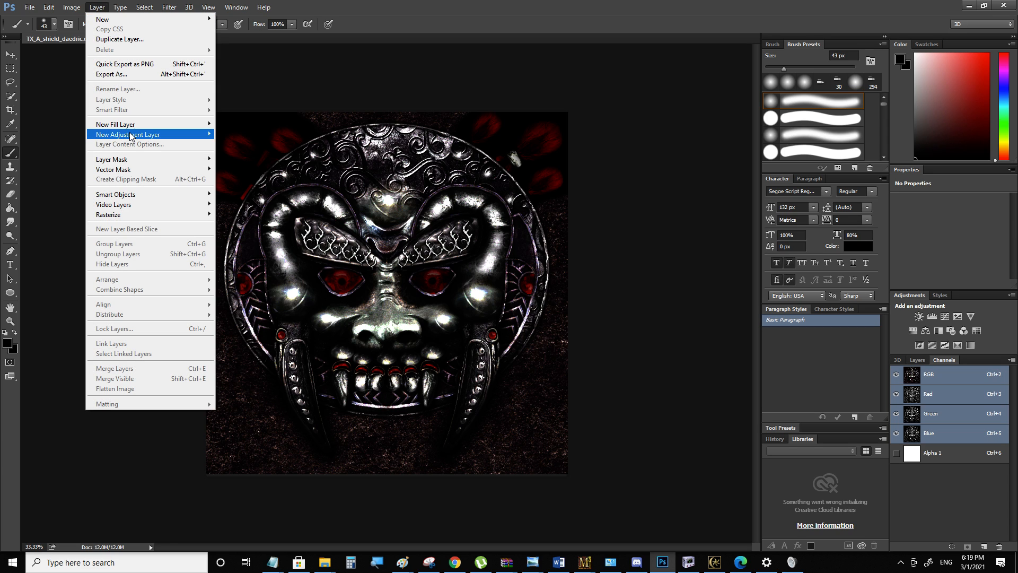
mouse_move(135, 134)
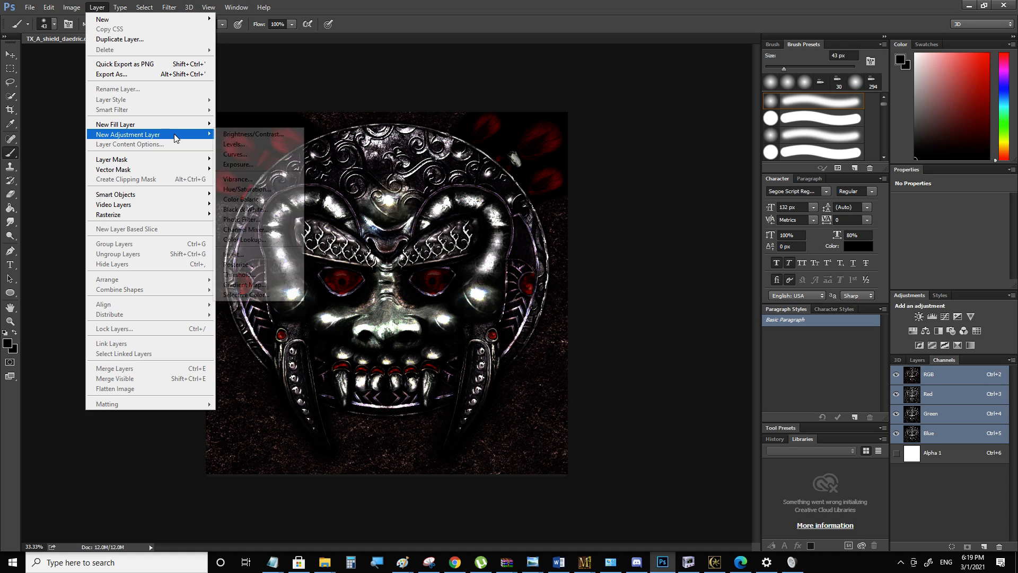
left_click(236, 155)
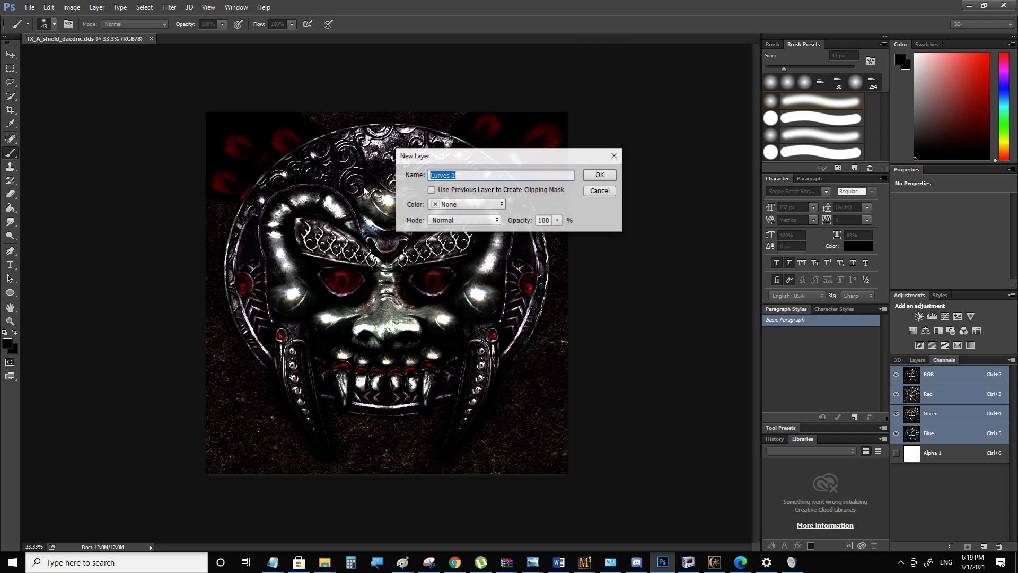
left_click(595, 174)
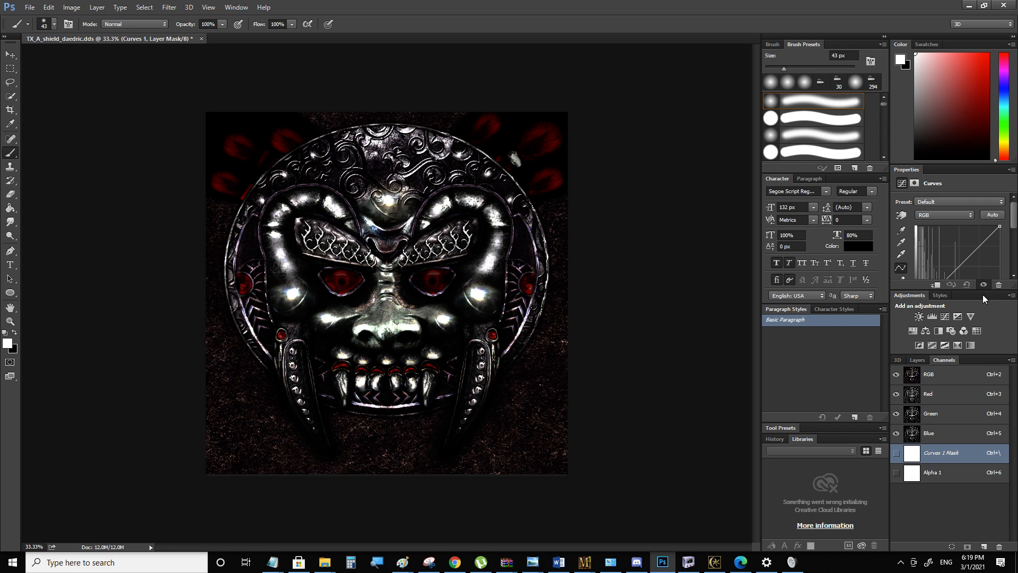
Reshape the RGB curve into a steep S-curve that crushes the dark tones to black and pushes the highlights to white
scroll(984, 254, "down", 1)
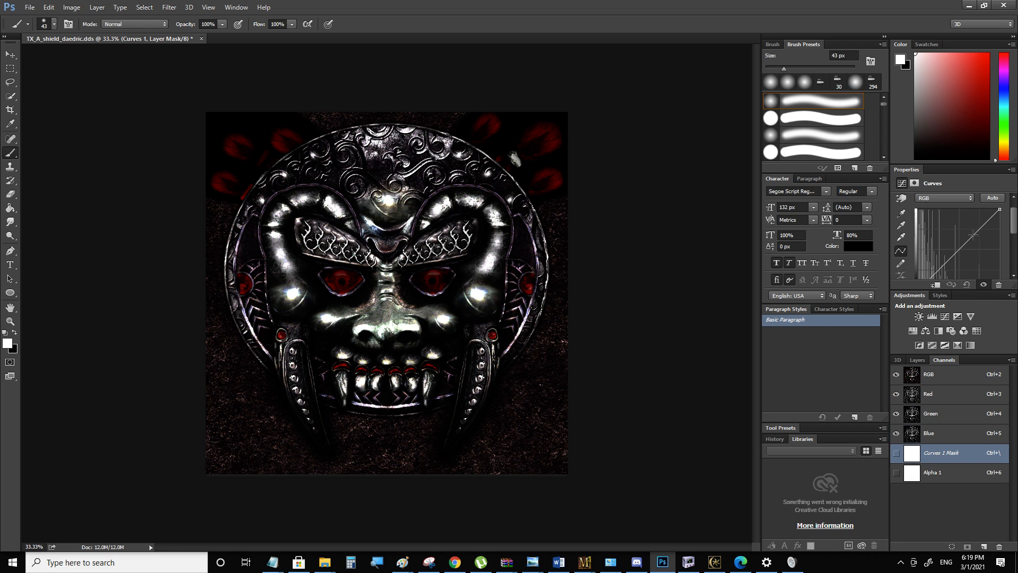
mouse_move(956, 253)
left_mouse_down()
mouse_move(972, 207)
mouse_move(955, 244)
mouse_move(966, 260)
left_mouse_up()
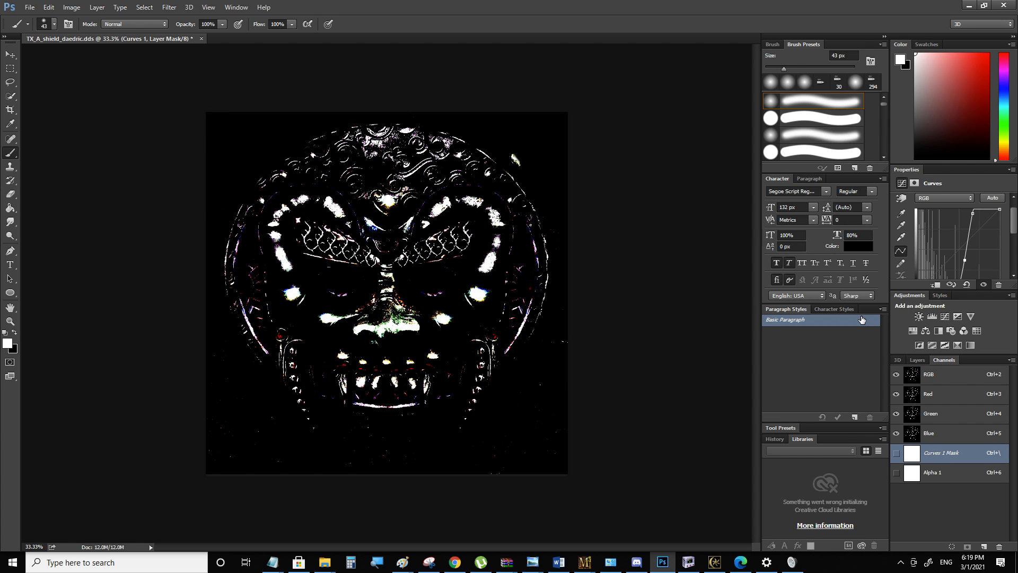
left_click_drag(972, 212, 969, 215)
left_click_drag(966, 260, 954, 261)
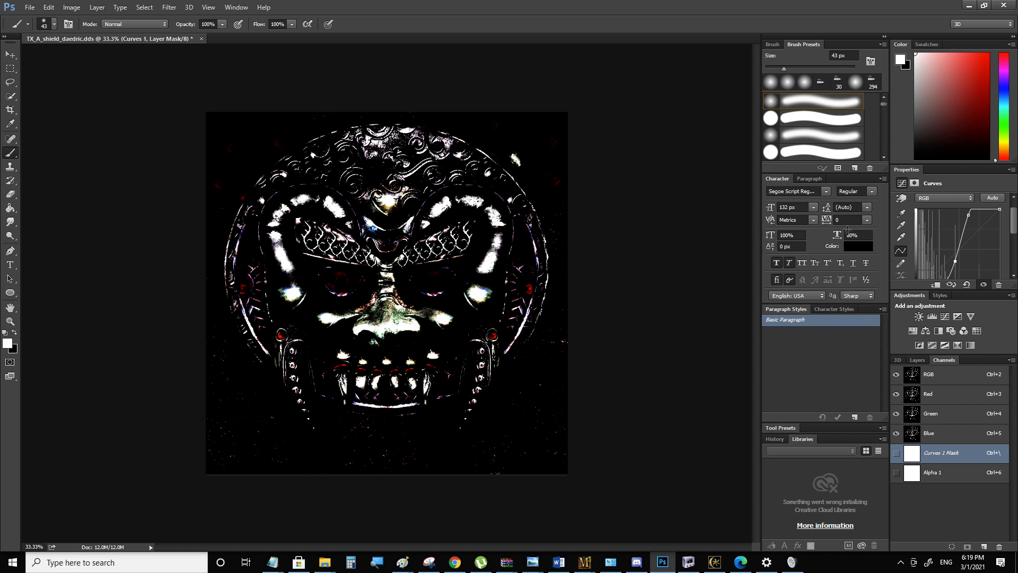
Save a D3D/DDS copy as TX_bums_texture.dds in New folder (2), using DXT5 ARGB 8 bpp interpolated alpha with generated MIP maps
left_click(29, 7)
left_click(49, 126)
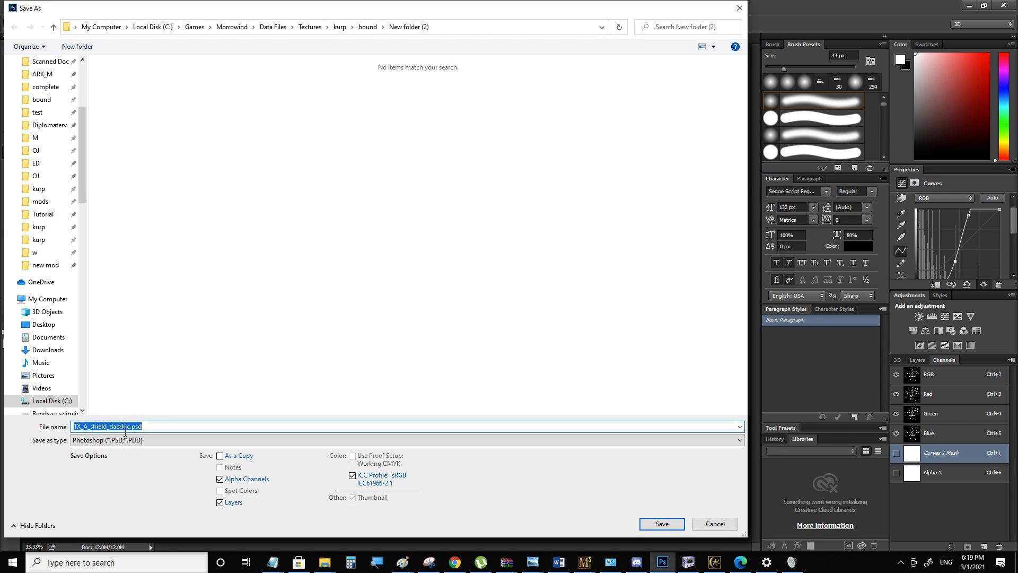
left_click(126, 444)
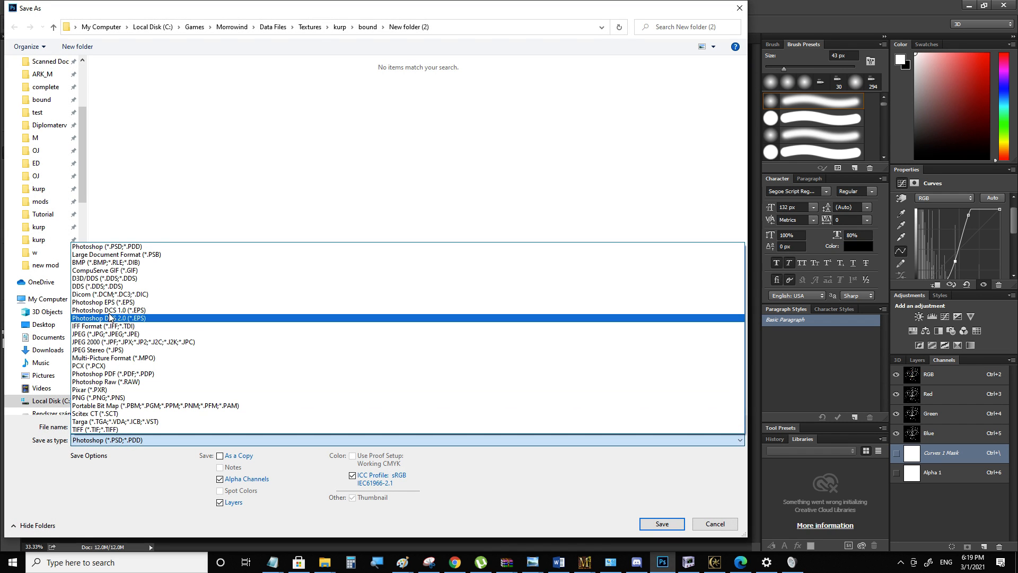
left_click(113, 279)
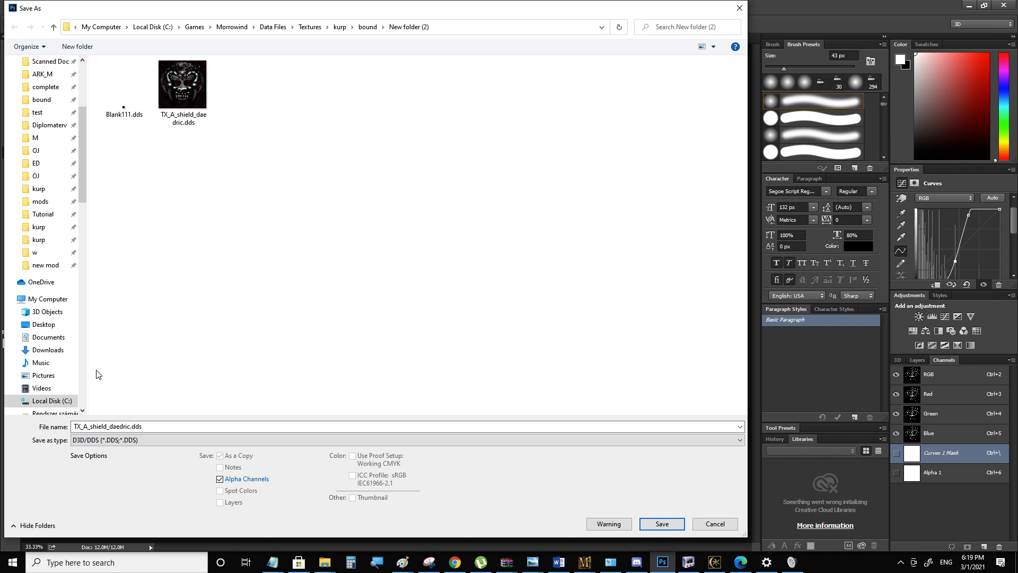
double_click(104, 427)
left_click_drag(129, 424, 75, 431)
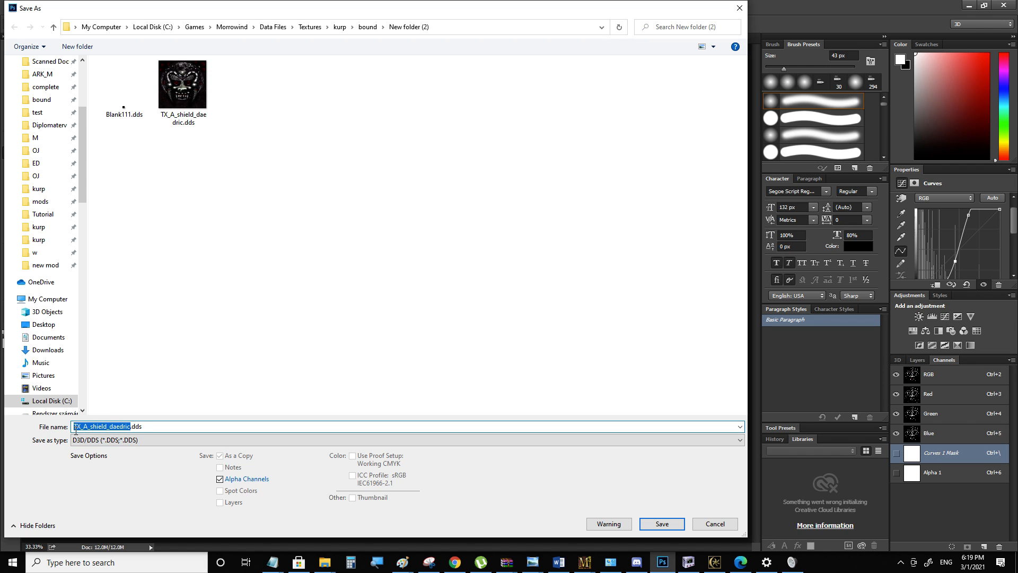
type("1")
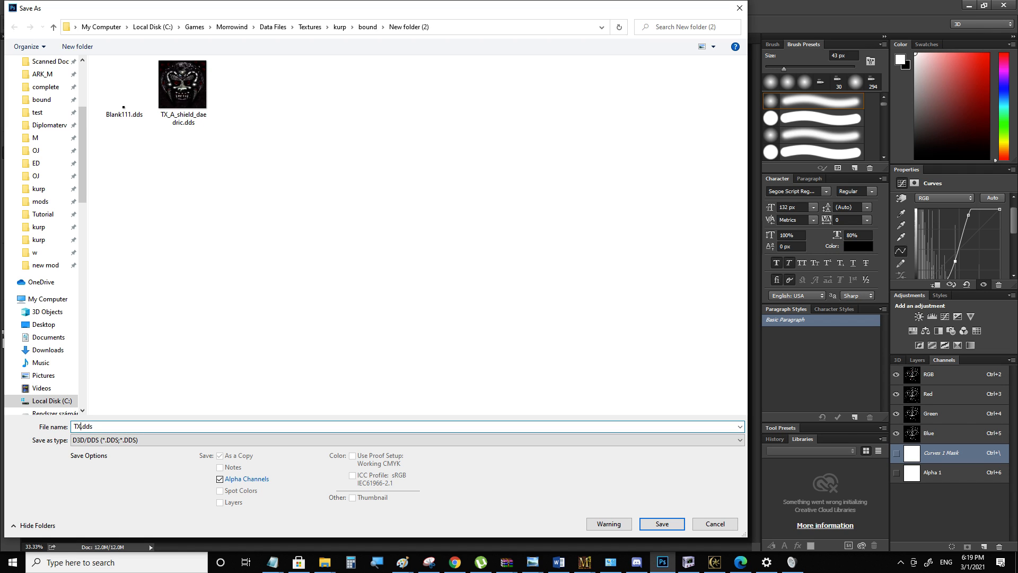
type("TX_bumsp_texture")
left_click(647, 523)
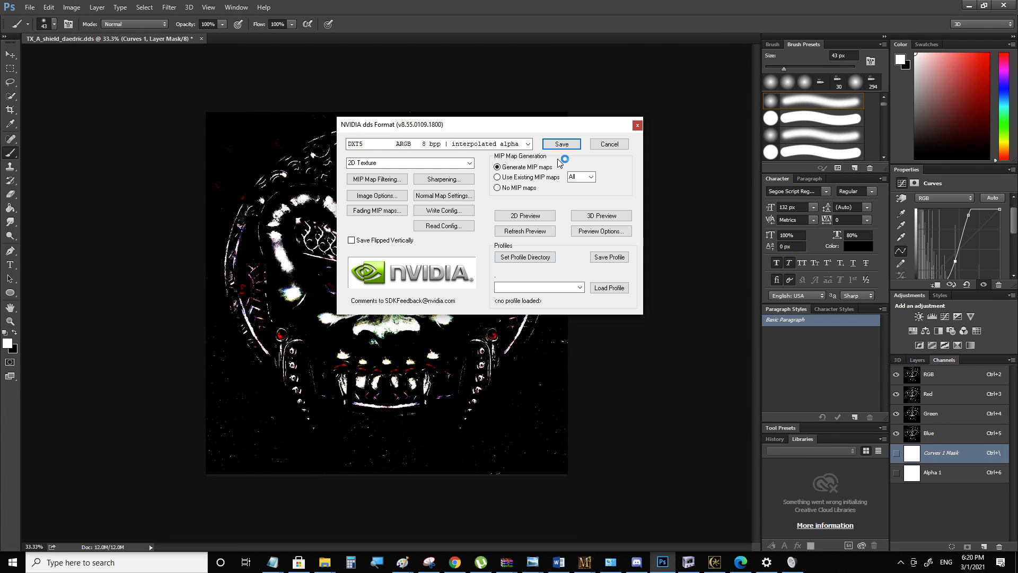
left_click(551, 146)
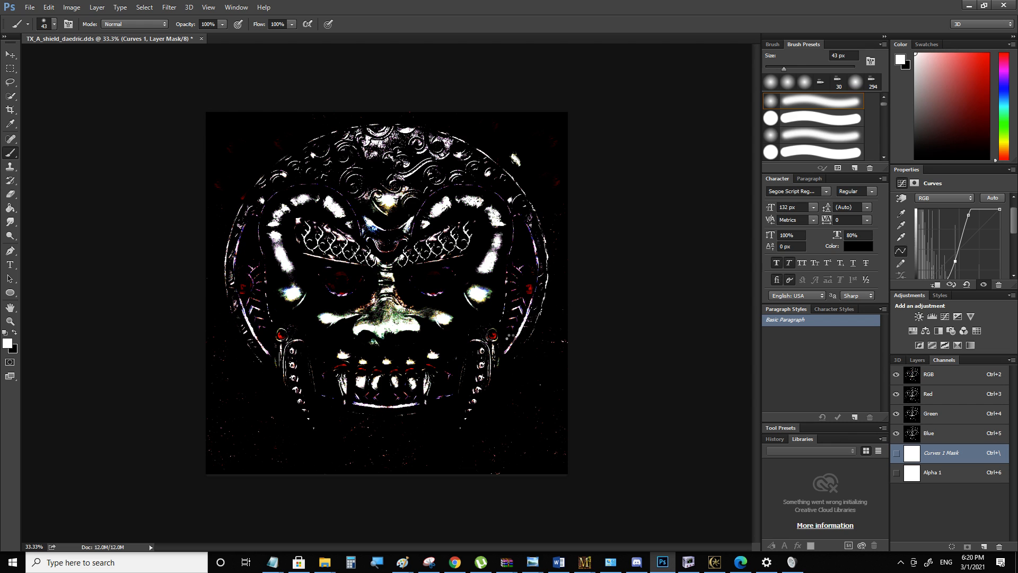
Switch back to NifSkope and dismiss the texture file picker without replacing the Front shape's base texture
left_click(688, 562)
left_click(368, 125)
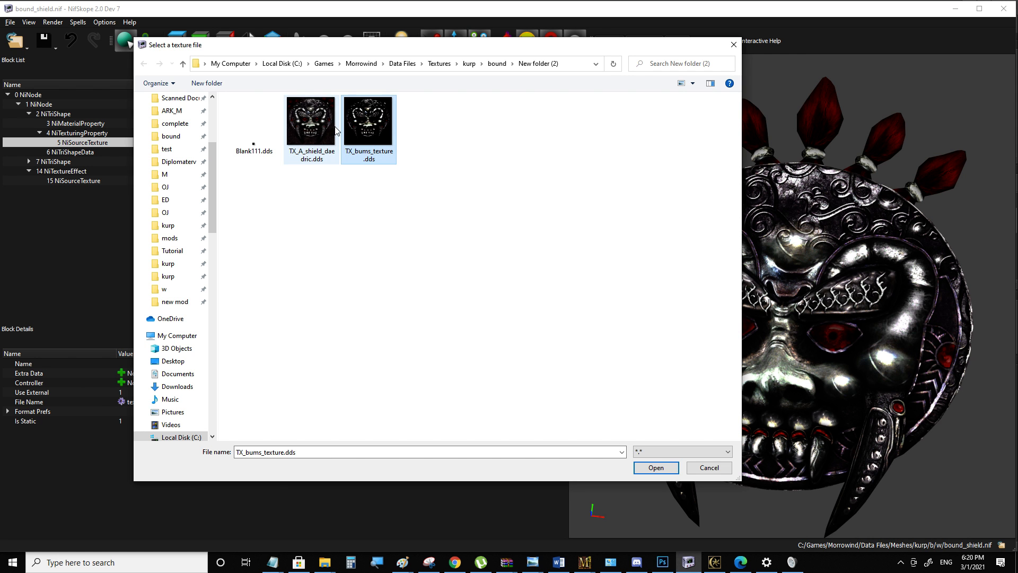
left_click(731, 44)
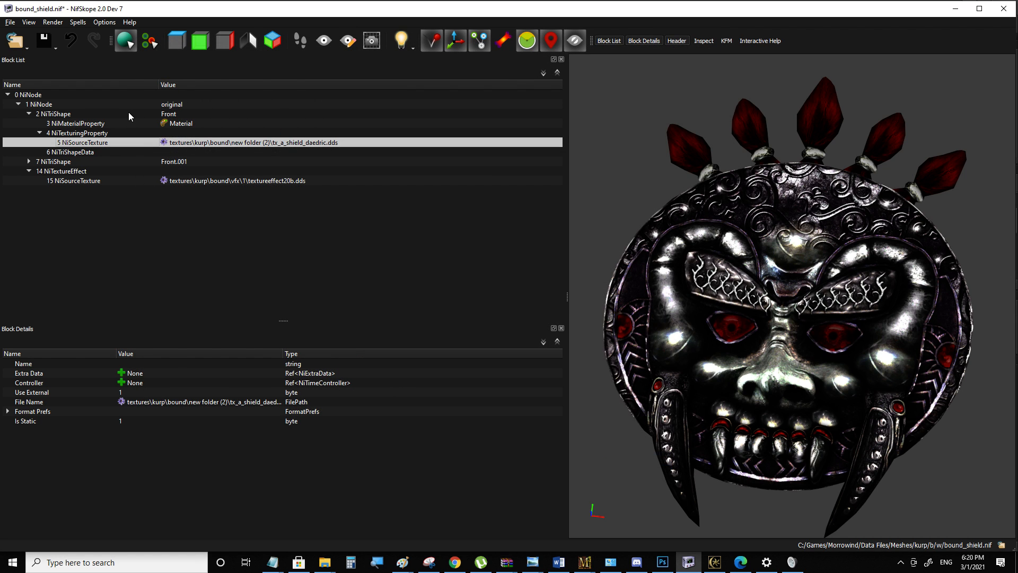
Set Has Bump Map Texture to yes in the Front shape's NiTexturingProperty and expand its Bump Map Texture entry
left_click(75, 131)
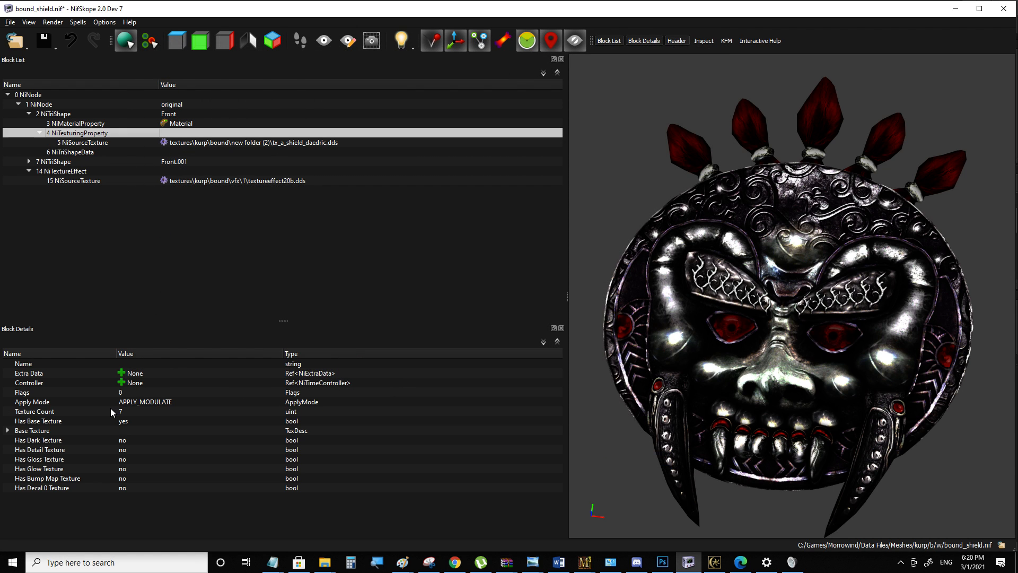
left_click(55, 114)
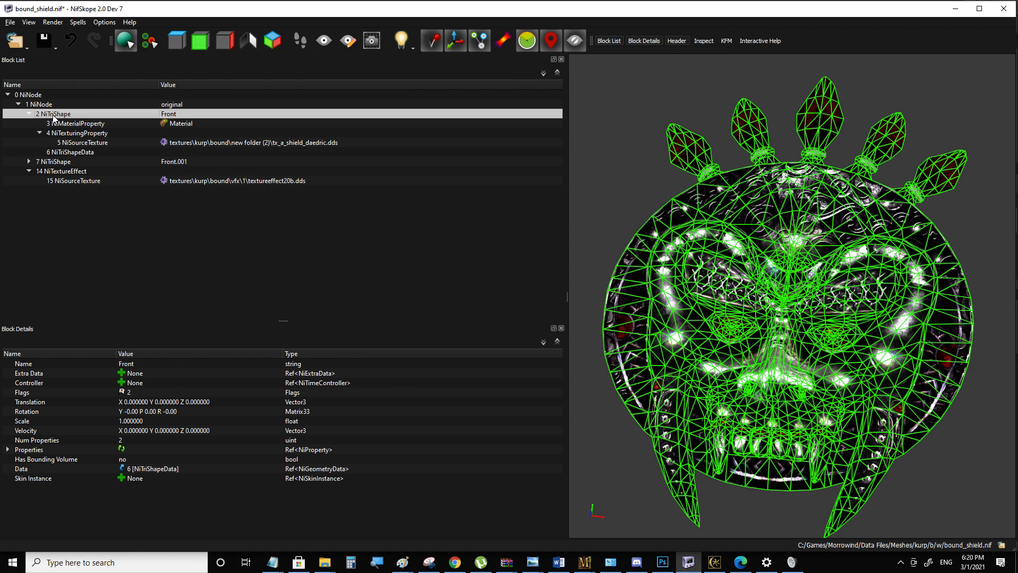
left_click(77, 133)
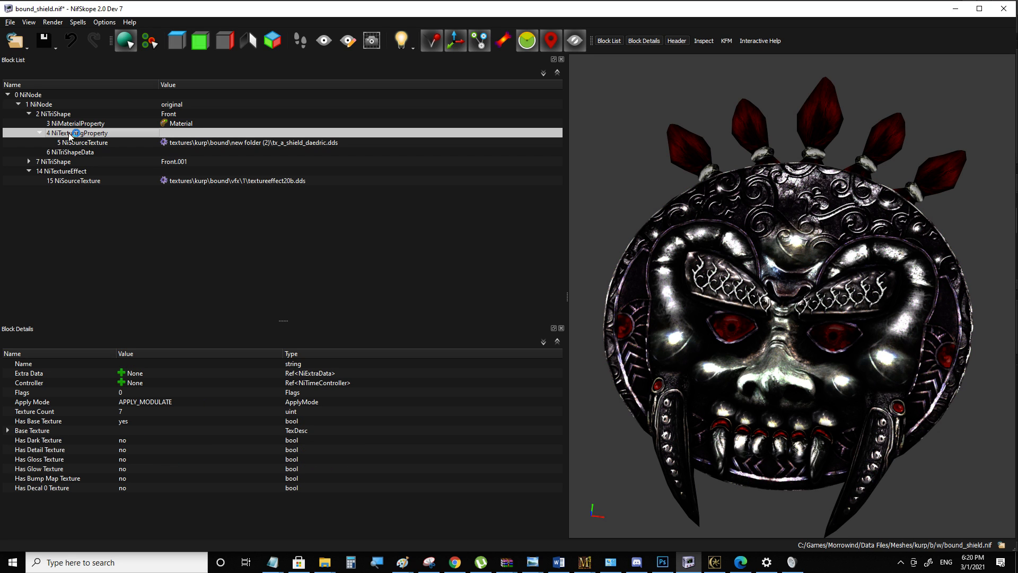
double_click(126, 479)
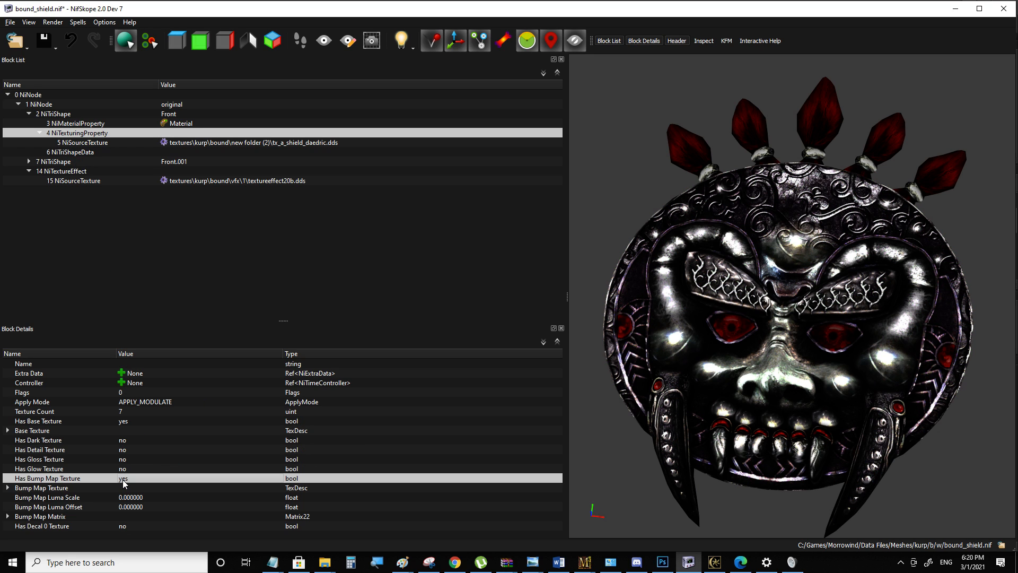
left_click(8, 488)
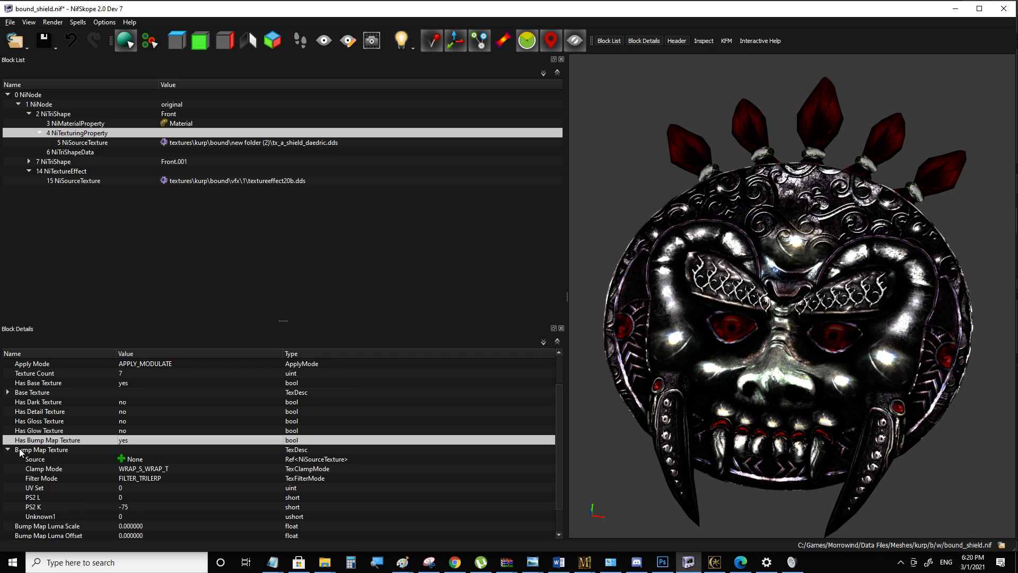
Add a new NiSourceTexture block as the source of the Front shape's Bump Map Texture
left_click(20, 452)
left_click(122, 459)
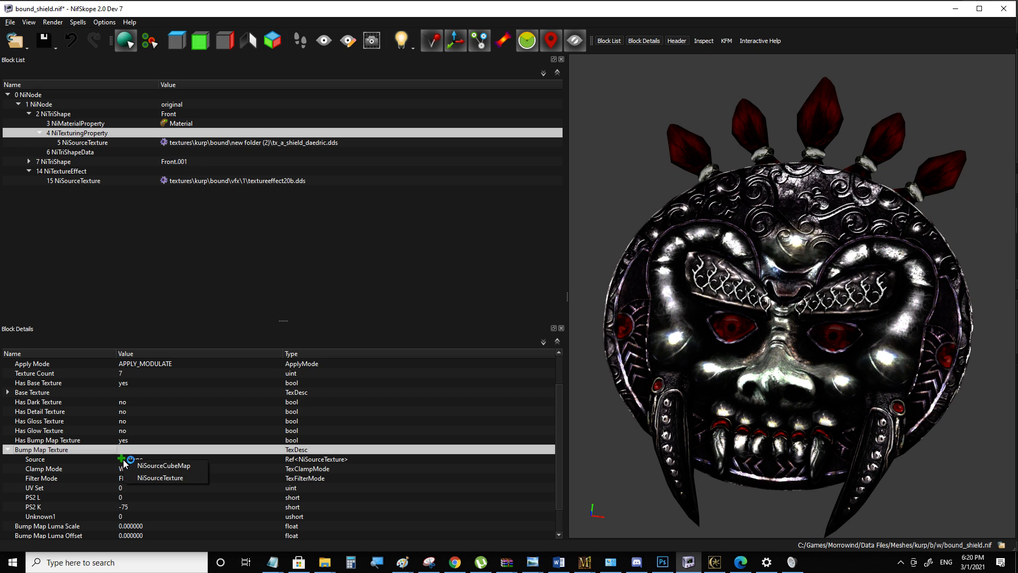
left_click(160, 477)
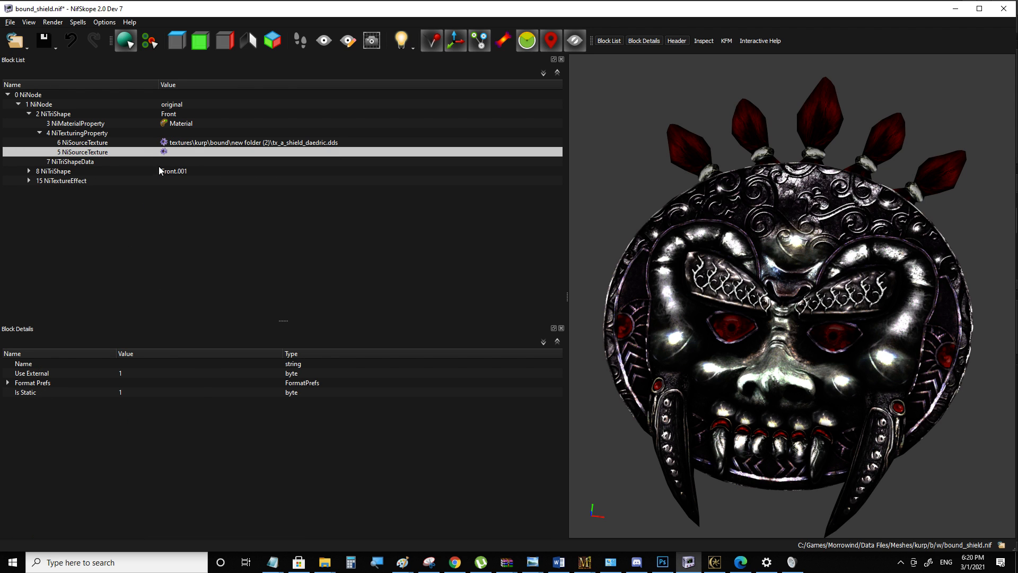
Assign TX_bums_texture.dds from Textures/kurp/bound/New folder (2) to the new NiSourceTexture block
double_click(164, 152)
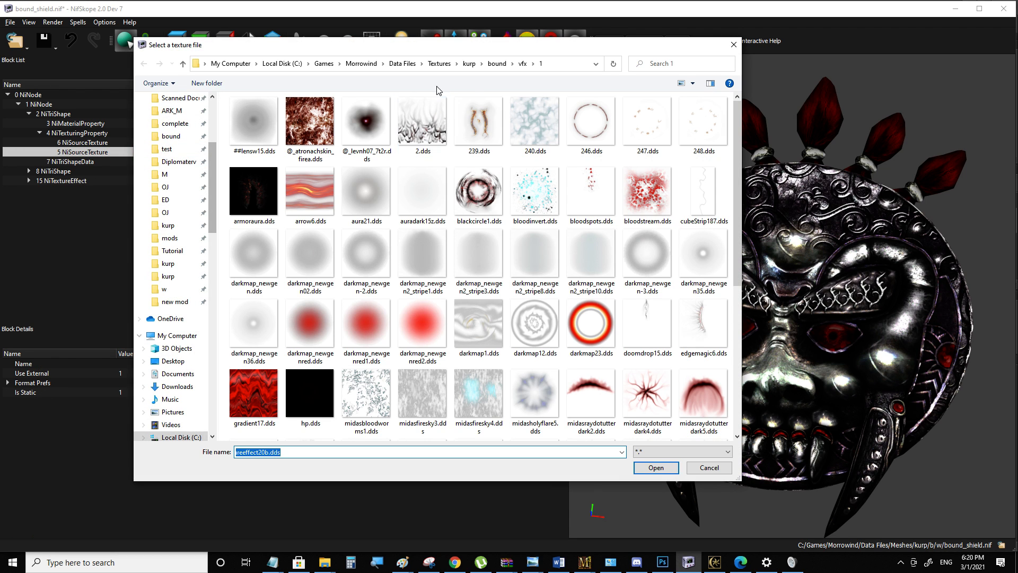
left_click(497, 63)
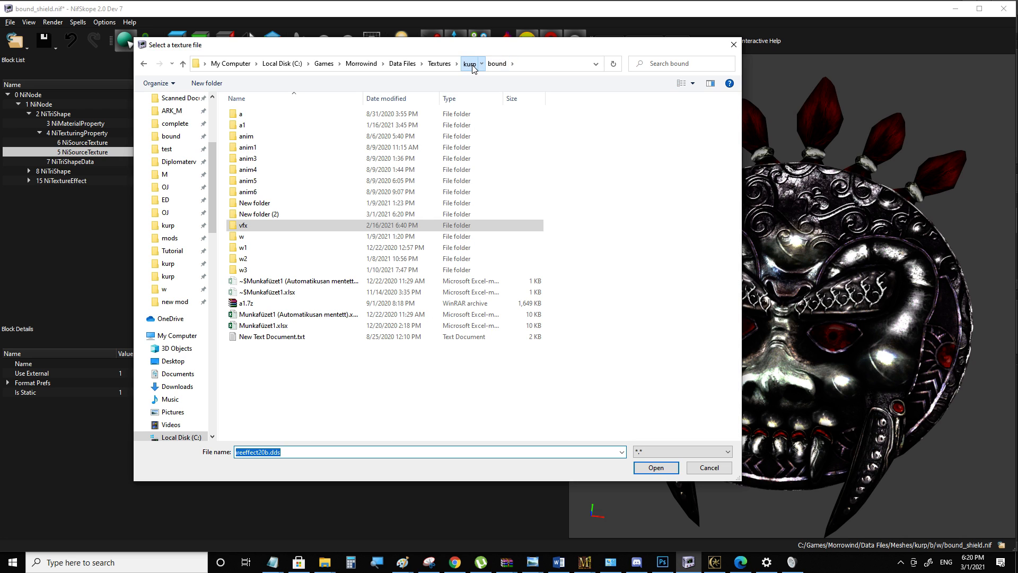
left_click(471, 65)
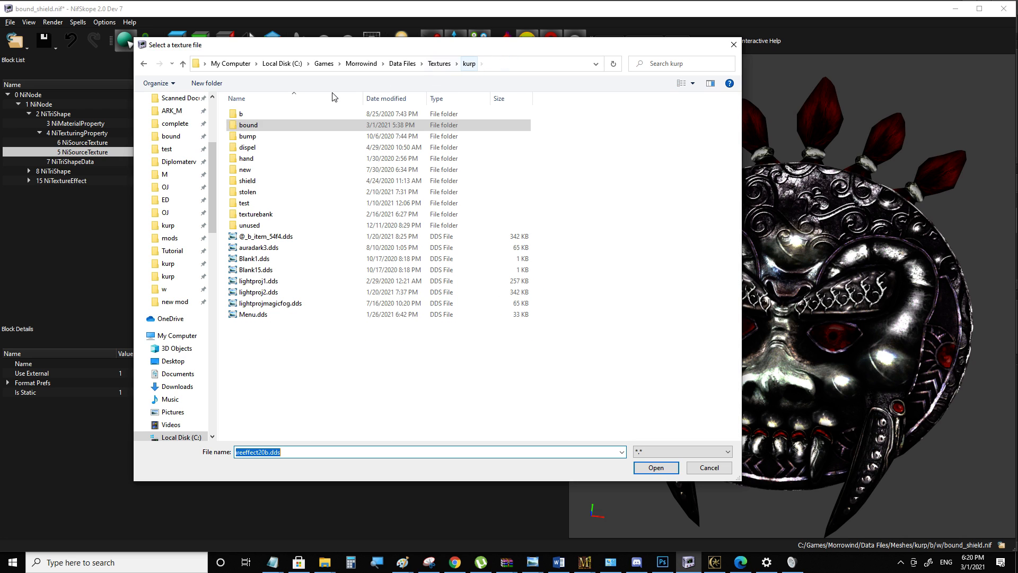
double_click(257, 125)
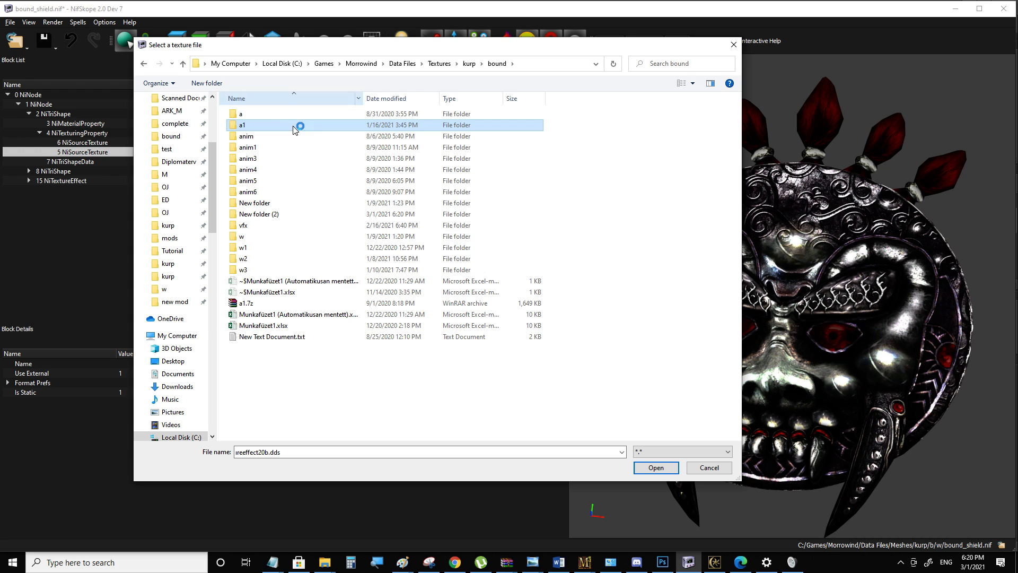
double_click(260, 214)
left_click(378, 139)
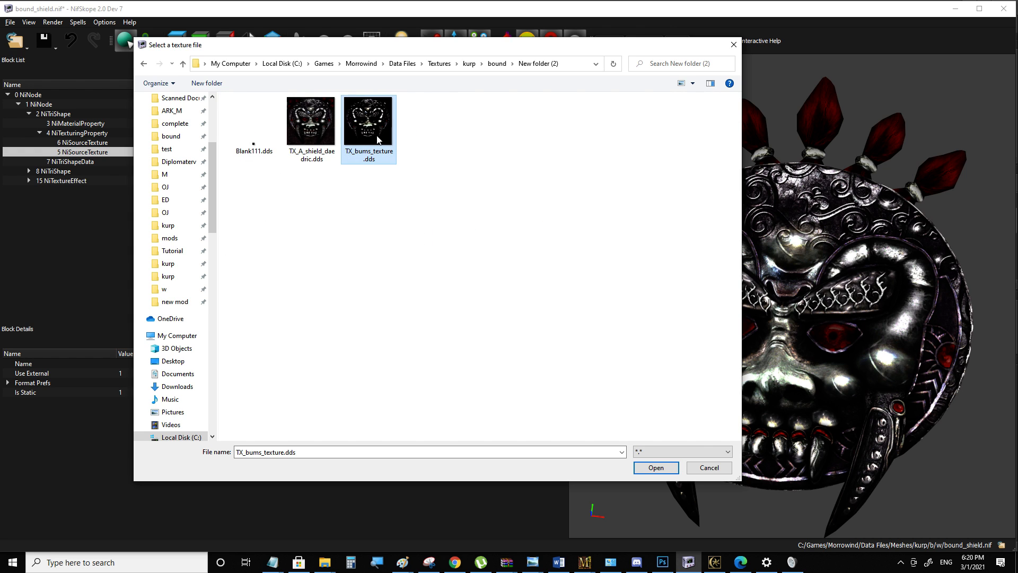
left_click(663, 467)
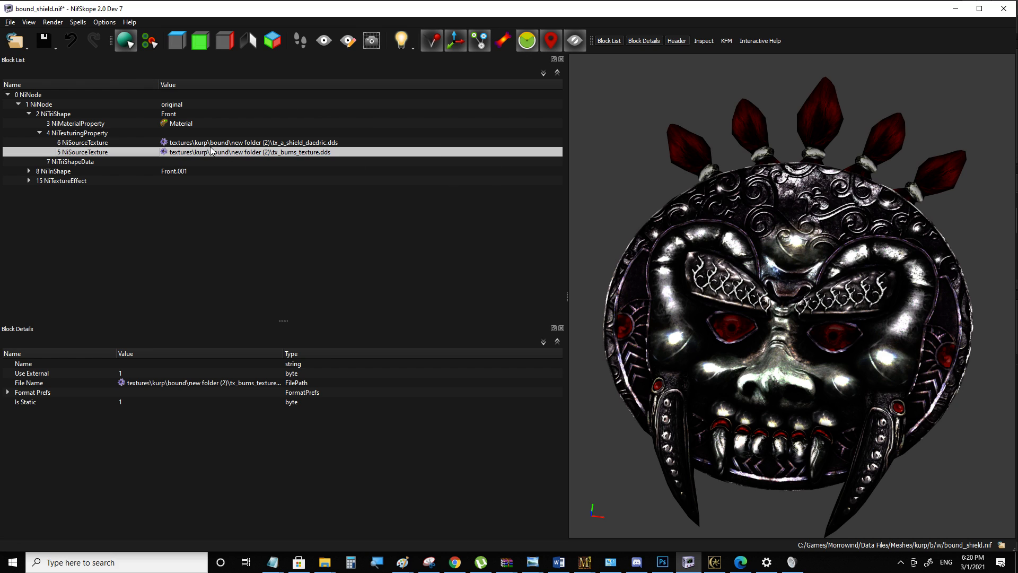
In the Front shape's NiTexturingProperty, expand the Bump Map Matrix and set the Bump Map Luma Scale to 1
left_click(64, 136)
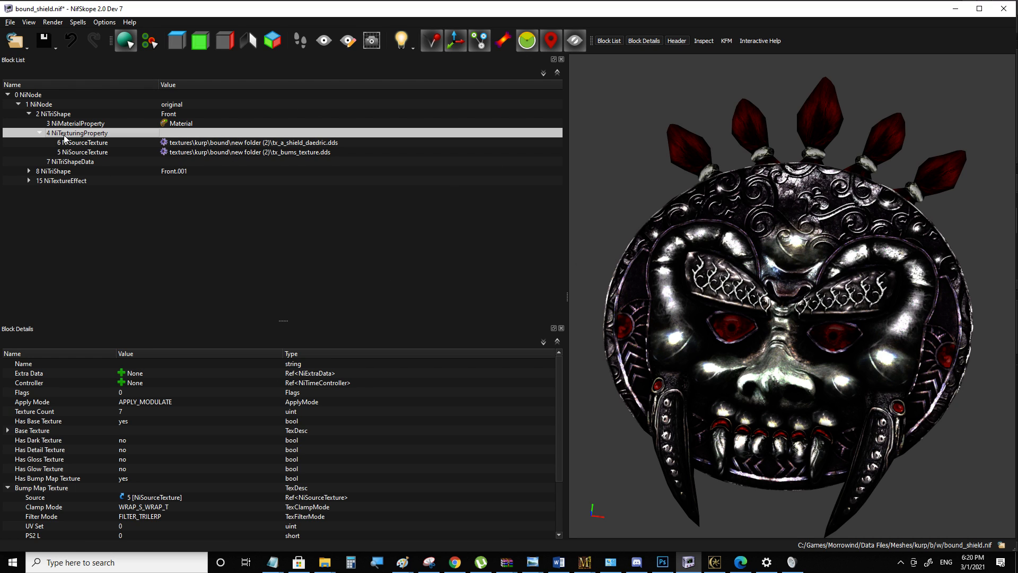
scroll(159, 472, "down", 2)
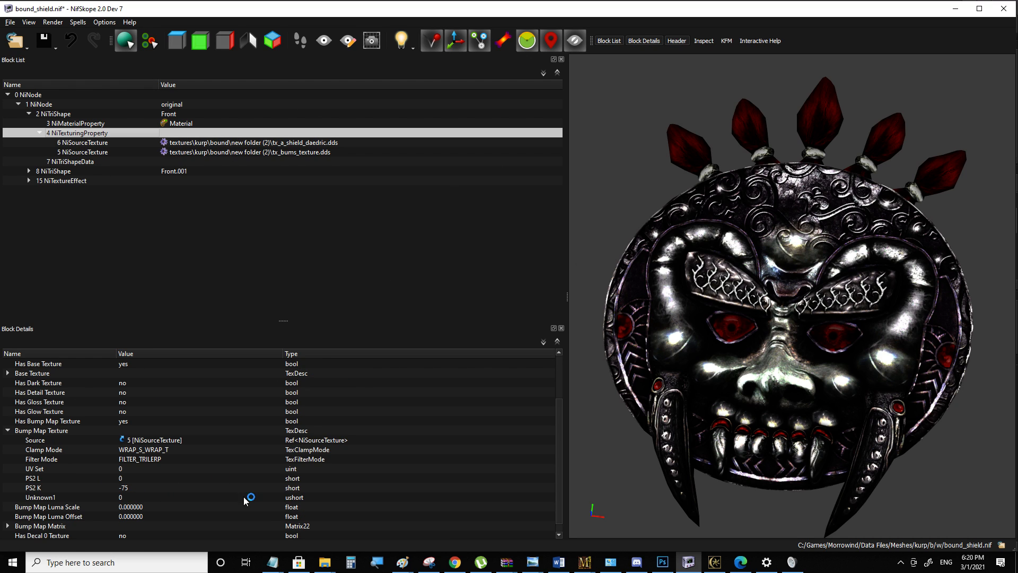
scroll(159, 459, "down", 1)
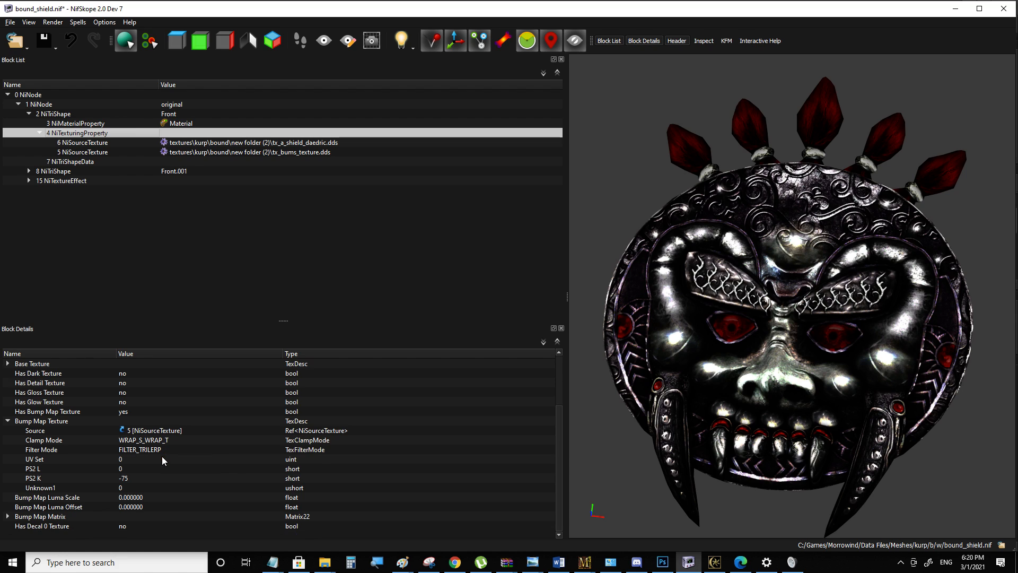
left_click(8, 516)
scroll(183, 474, "down", 2)
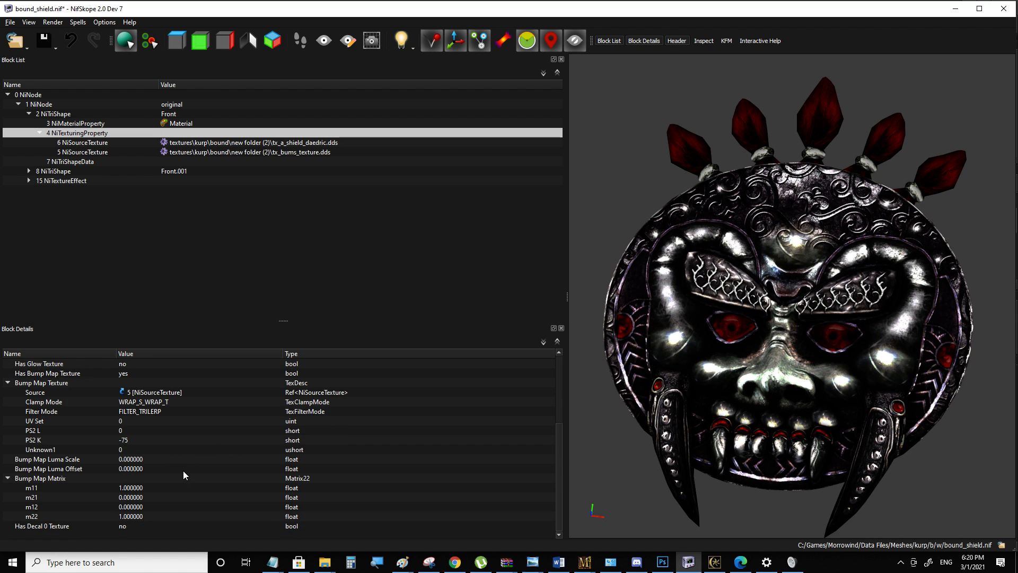
left_click(140, 461)
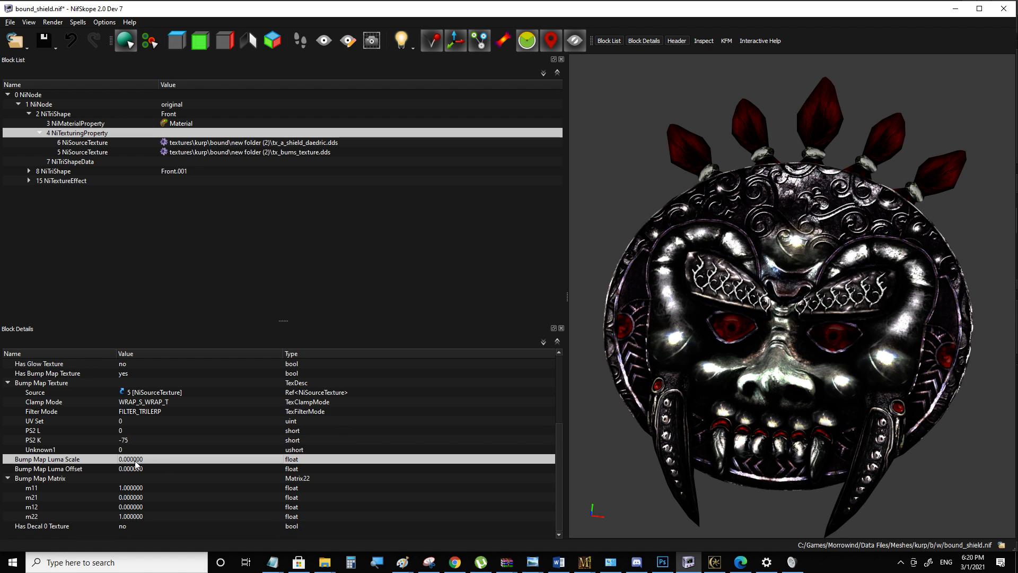
left_click(135, 461)
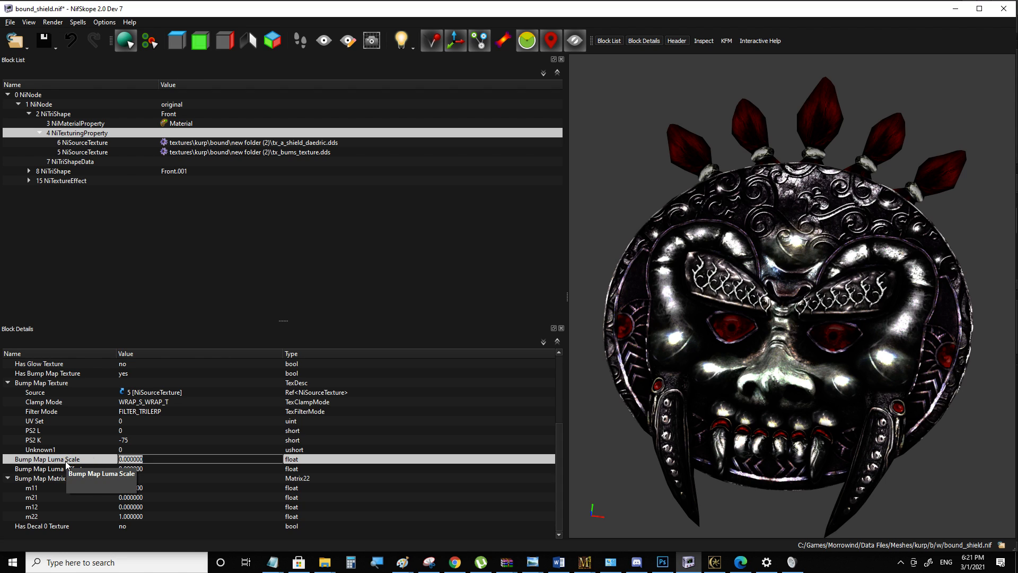
left_click(145, 488)
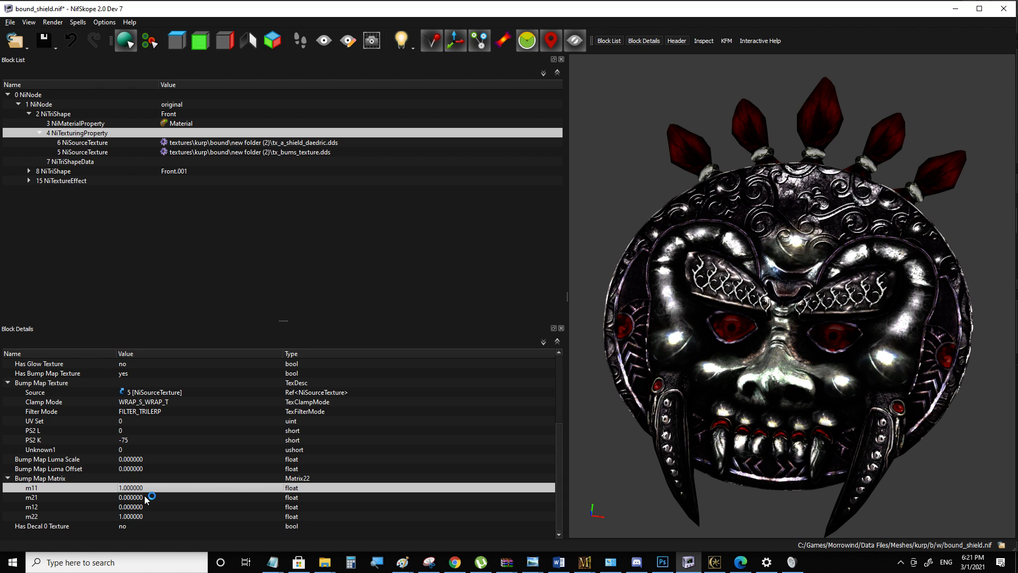
mouse_move(146, 499)
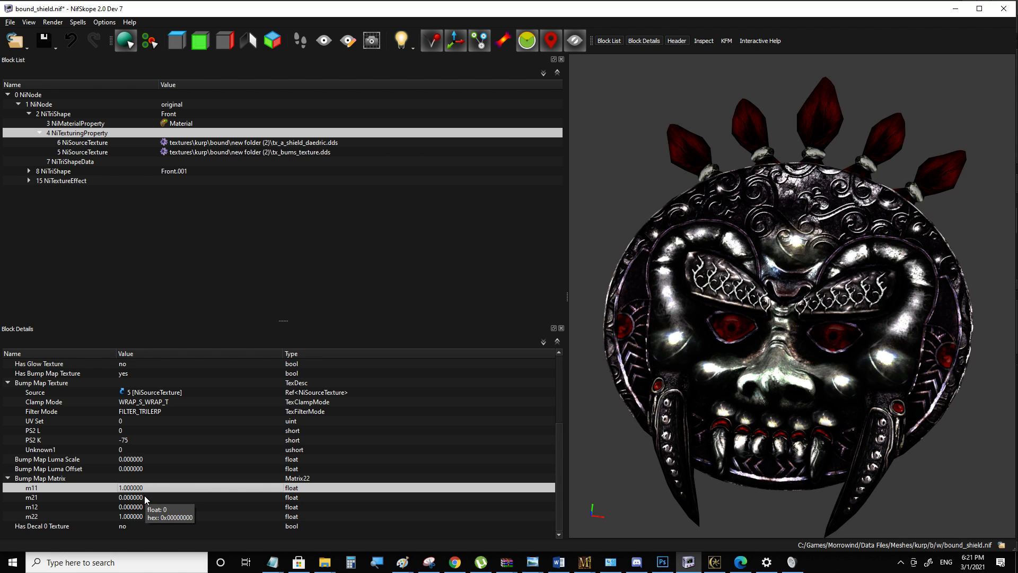
double_click(130, 459)
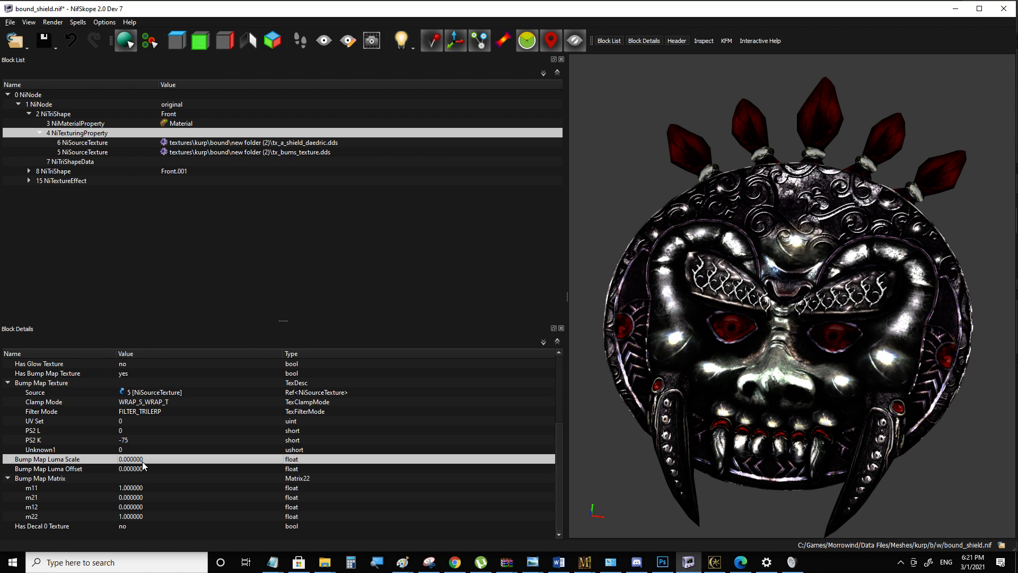
Set the Bump Map Matrix values m11, m21, m12 and m22 to 0.1 and save the mesh
double_click(132, 488)
type("0.1")
key("Return")
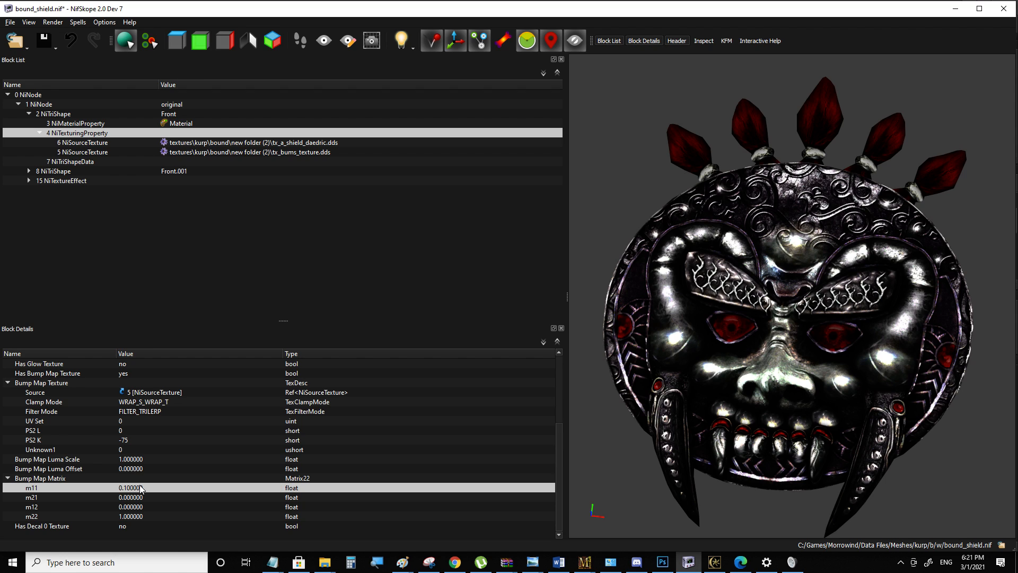
left_click(136, 500)
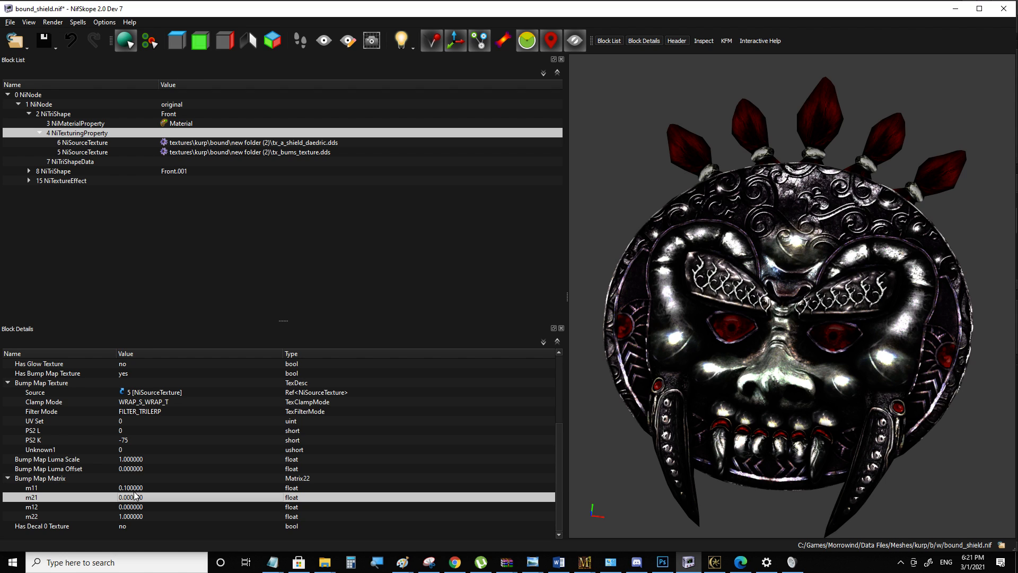
key("ctrl+v")
left_click(135, 507)
key("ctrl+v")
key("Down")
key("ctrl+v")
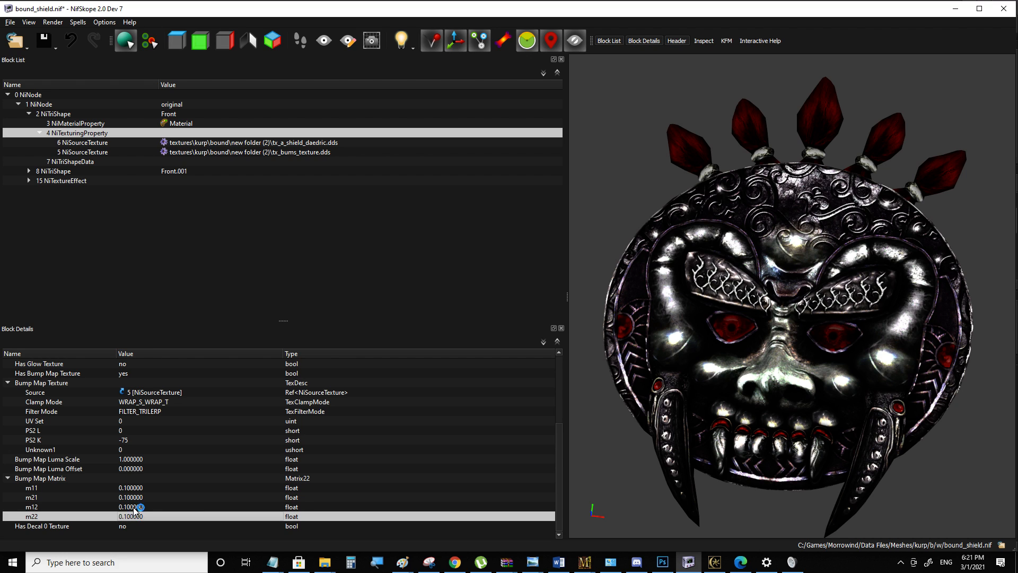
left_click(142, 496)
key("ctrl+s")
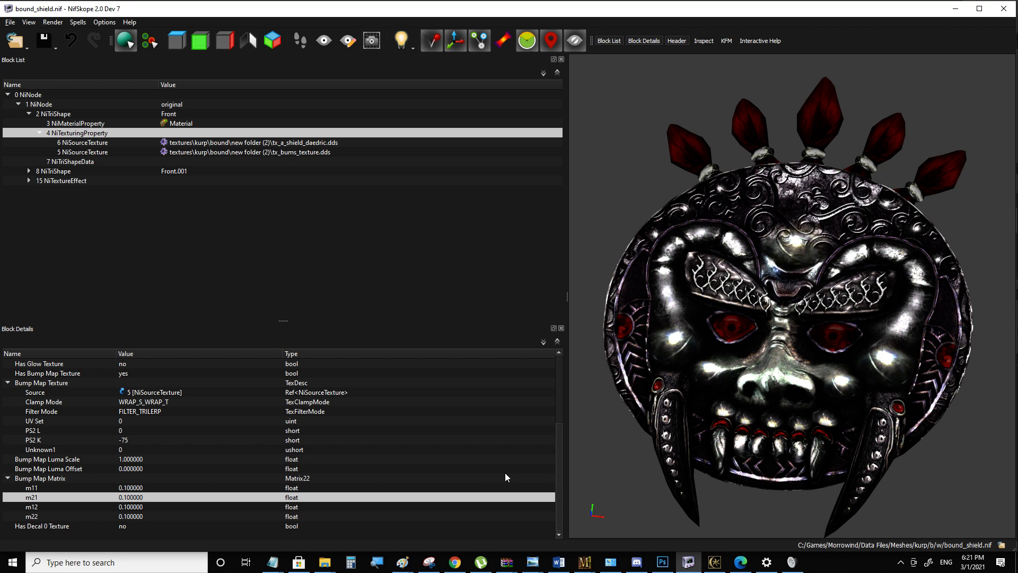
Review the bump map settings in the Front shape's NiTexturingProperty and switch to Morrowind to examine the shield in game
left_click(85, 124)
left_click(85, 132)
scroll(182, 403, "down", 3)
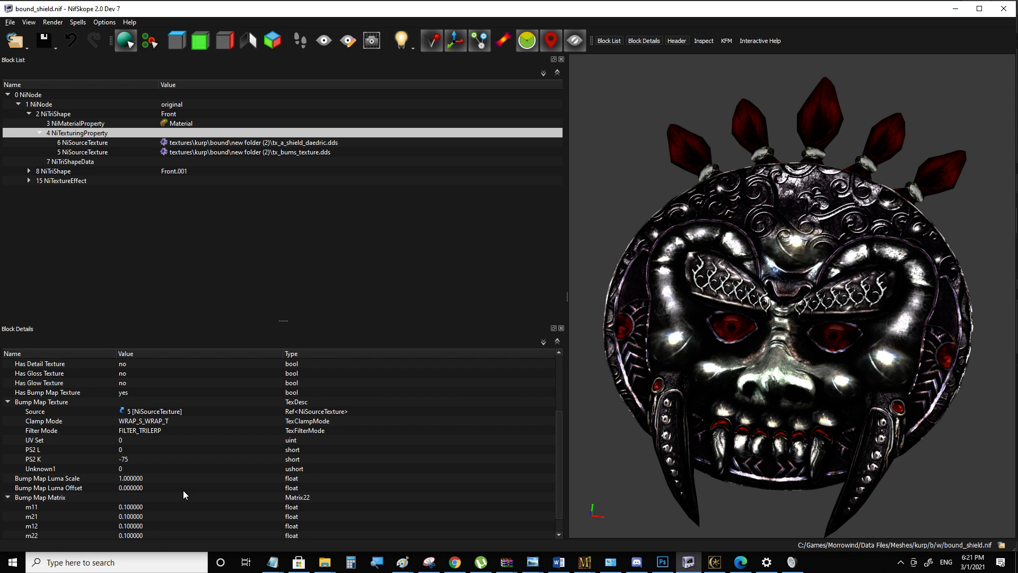
left_click(715, 561)
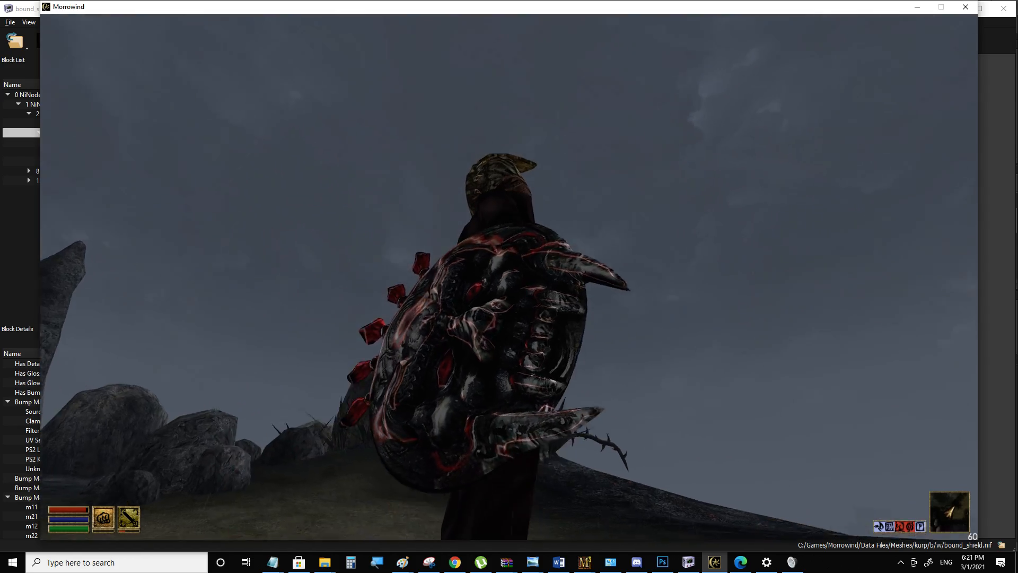
key("Tab")
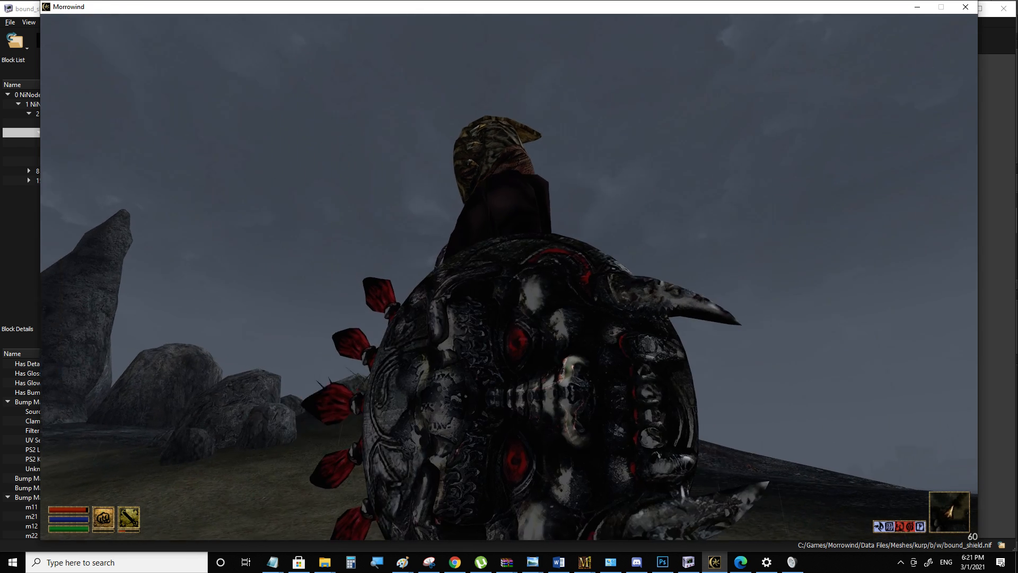
Switch back to NifSkope, set the Bump Map Luma Scale to 100, save the mesh and check the shield in Morrowind
left_click(712, 568)
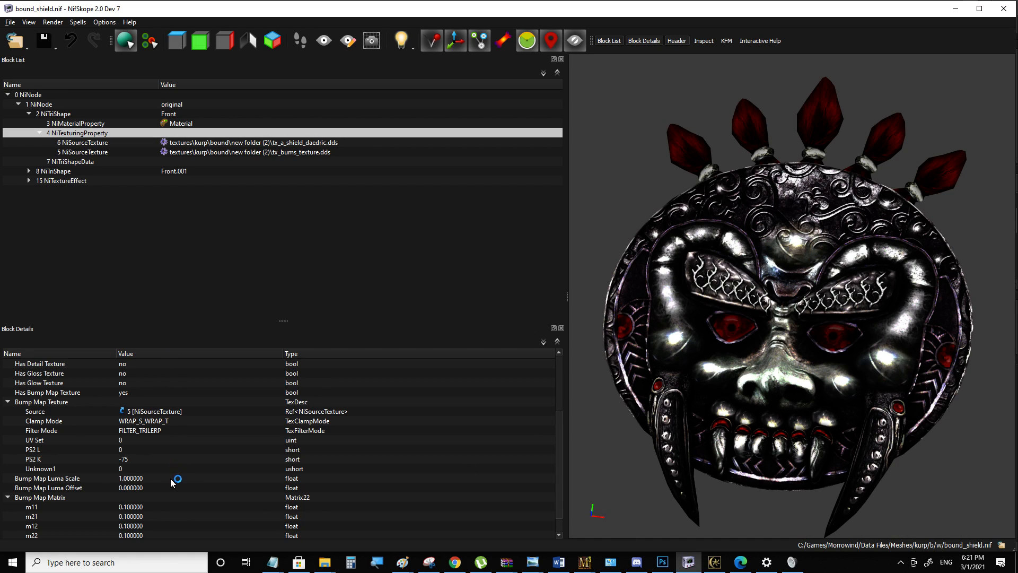
type("100")
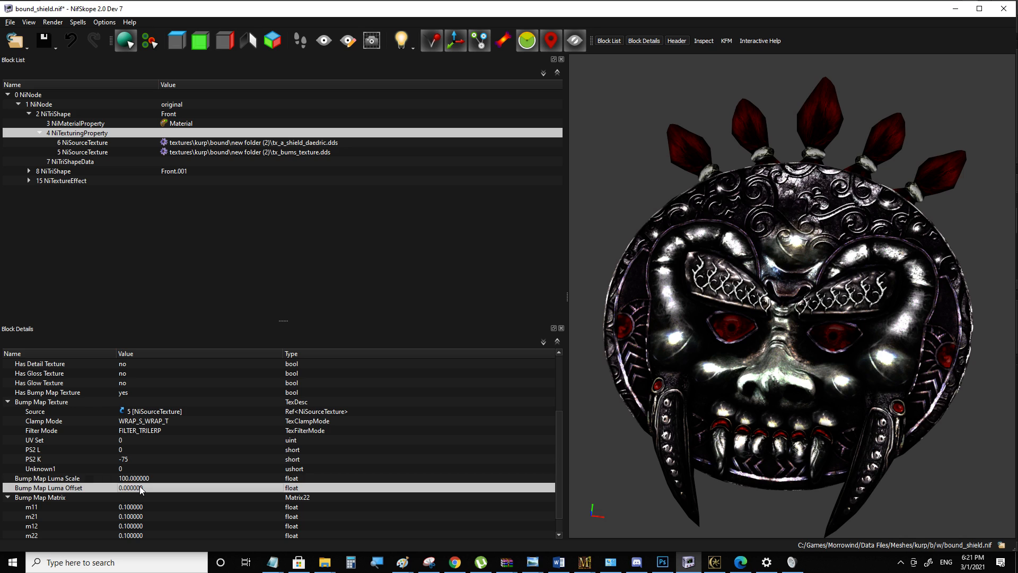
key("Return")
key("ctrl+s")
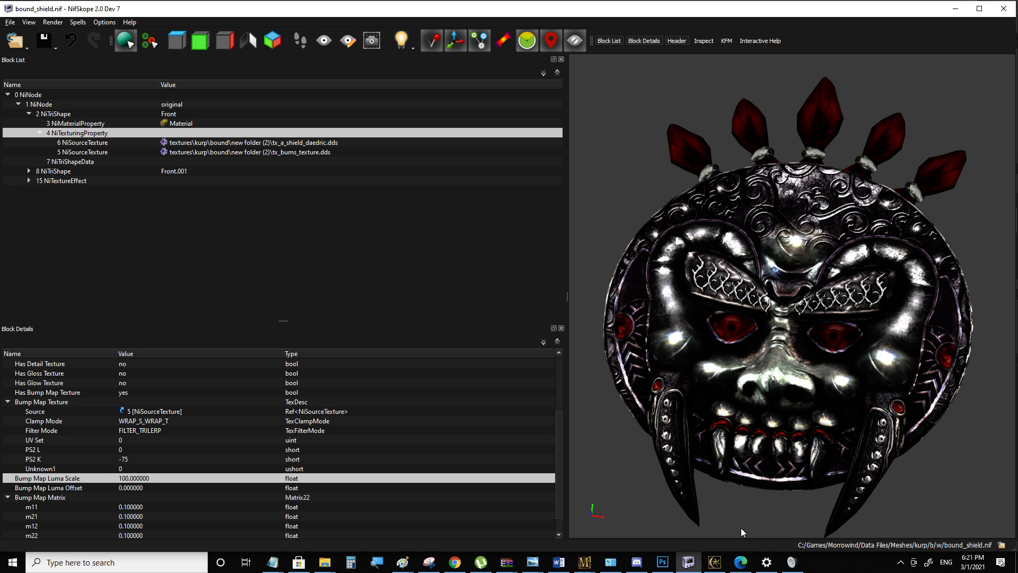
left_click(714, 562)
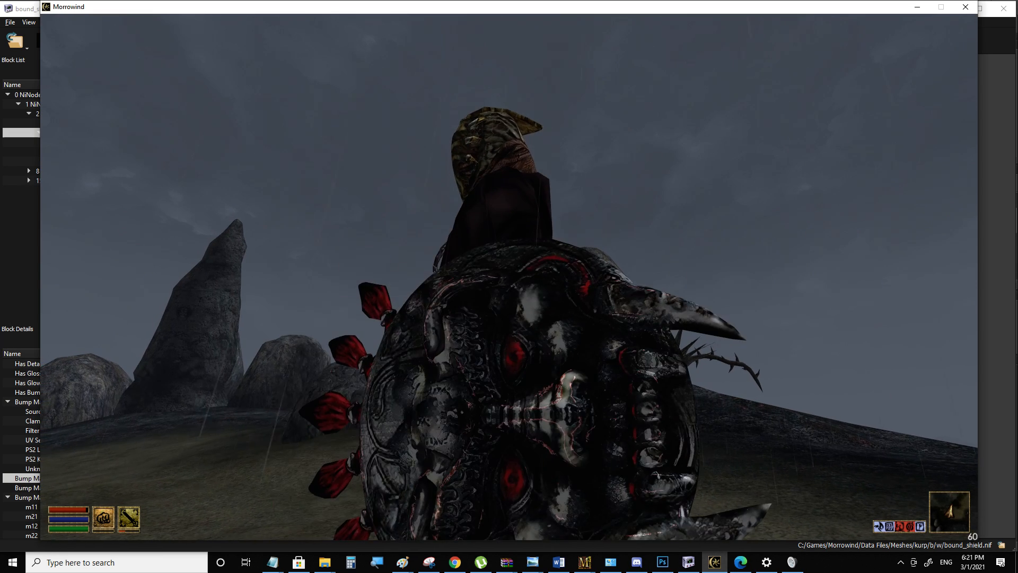
key("Tab")
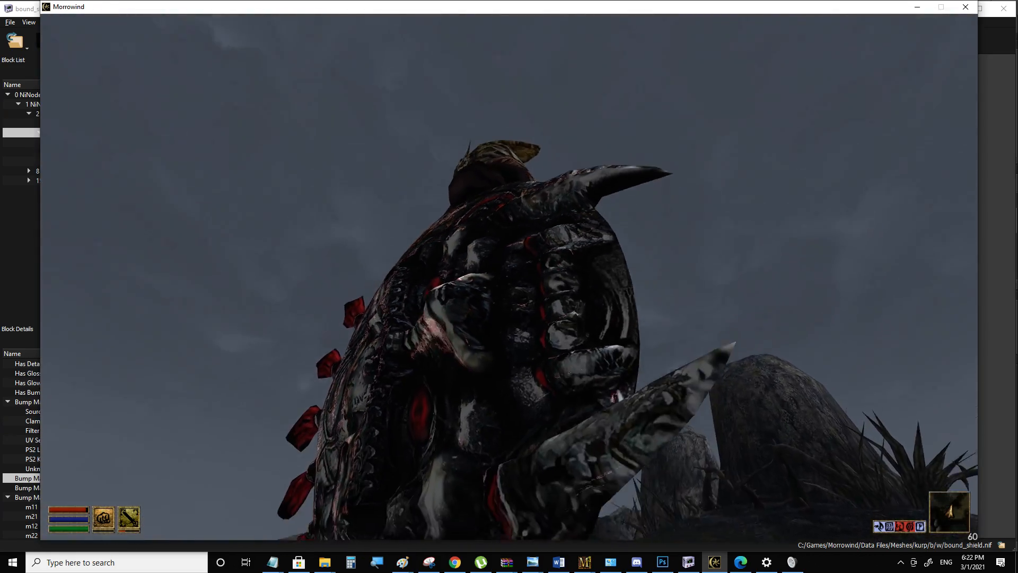
Back in NifSkope, set all four Bump Map Matrix values to 1, save the mesh and check the shield in Morrowind
key("alt+Tab")
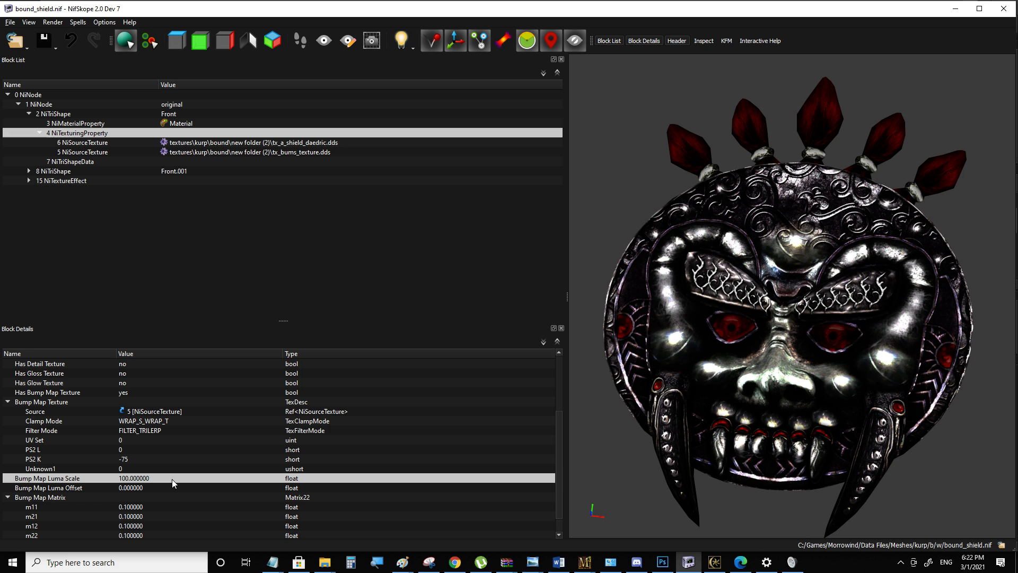
left_click(144, 498)
double_click(142, 507)
type("1")
double_click(137, 518)
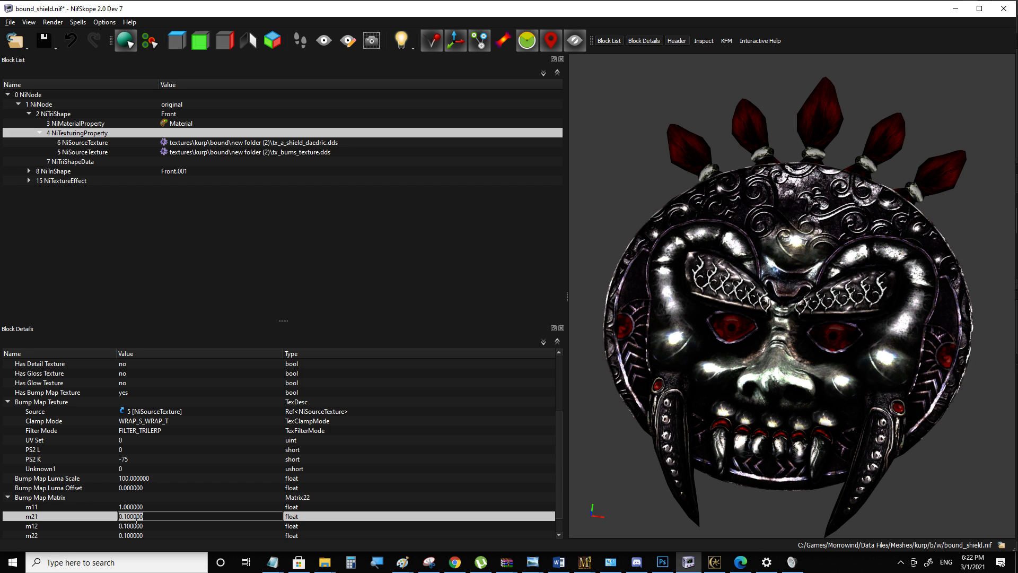
type("1")
double_click(137, 526)
type("1")
double_click(137, 535)
type("1")
left_click(137, 527)
key("ctrl+s")
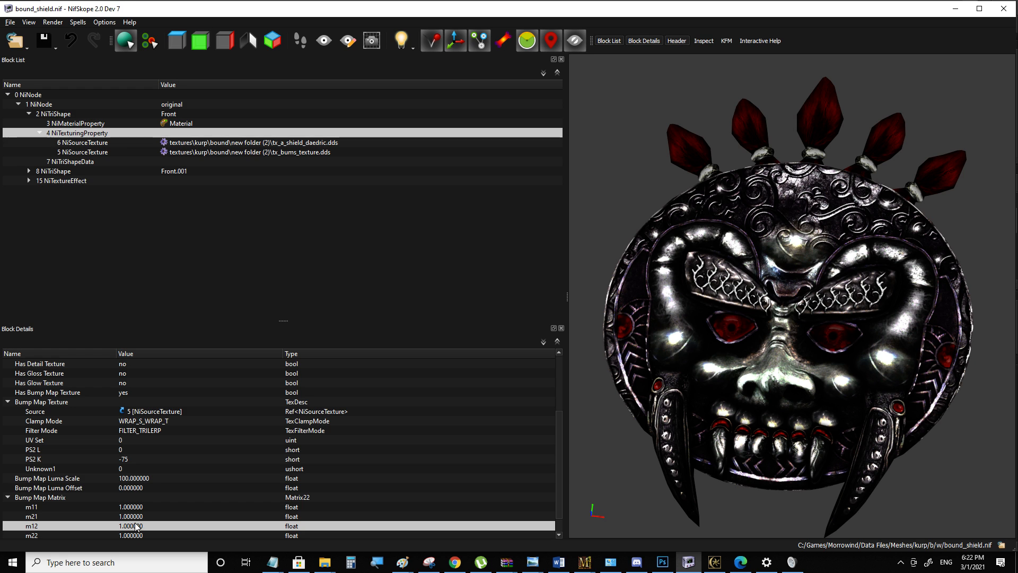
key("alt+Tab")
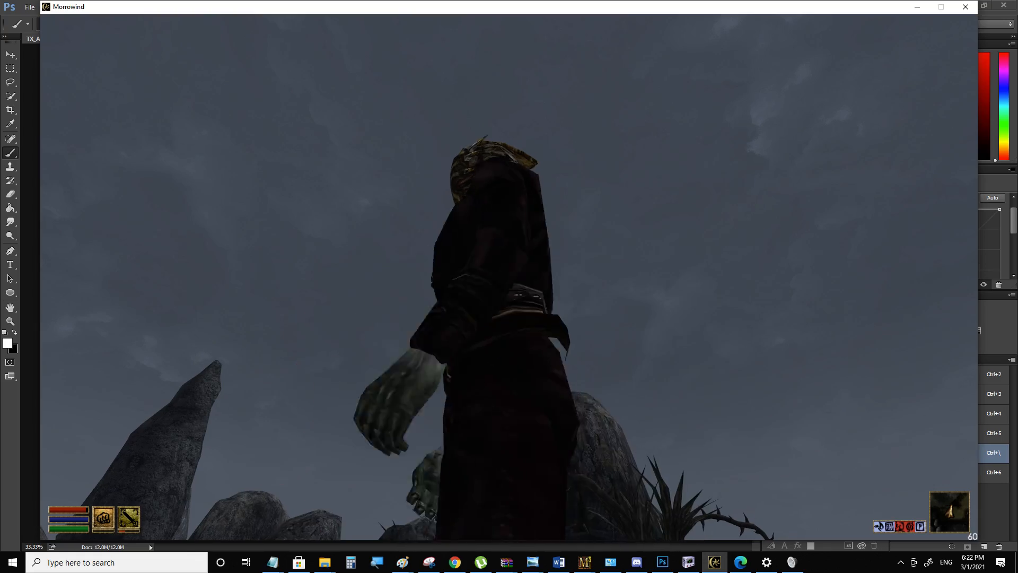
key("f")
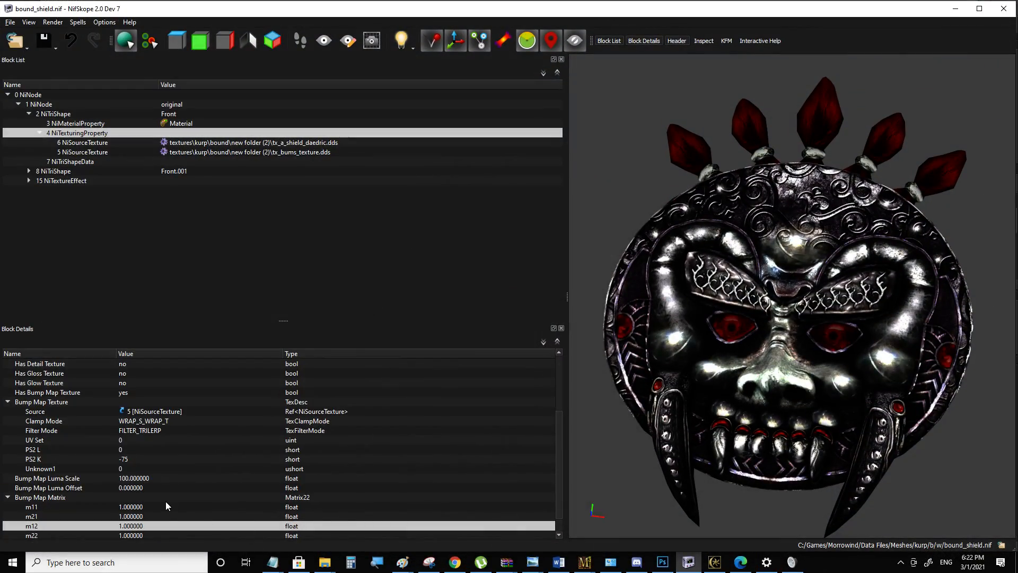
Set the Bump Map Matrix values m11, m21, m12 and m22 to 0.1
key("ctrl+z")
left_click(140, 534)
key("ctrl+c")
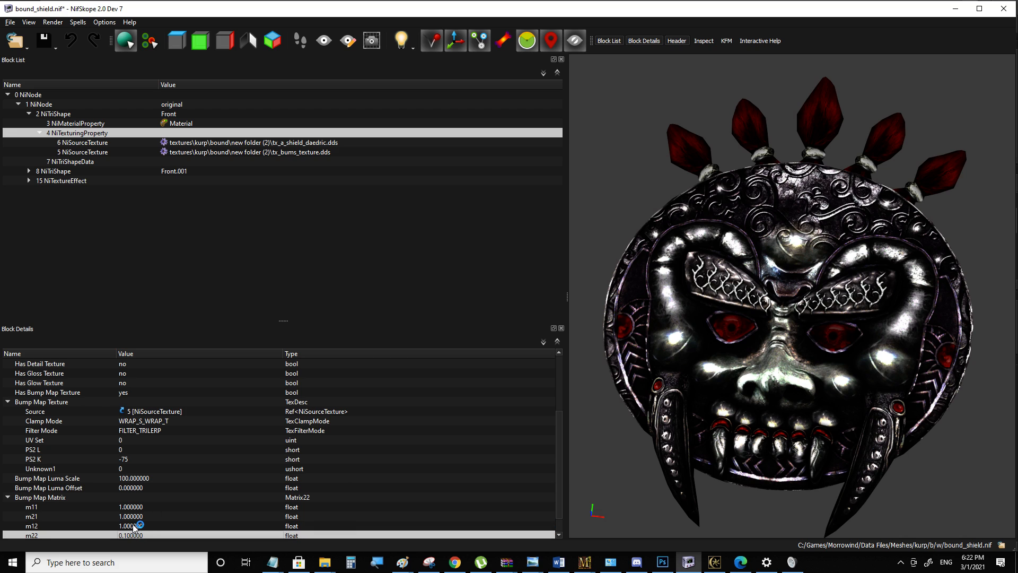
left_click(135, 525)
key("ctrl+v")
left_click(132, 520)
left_click(134, 507)
key("ctrl+v")
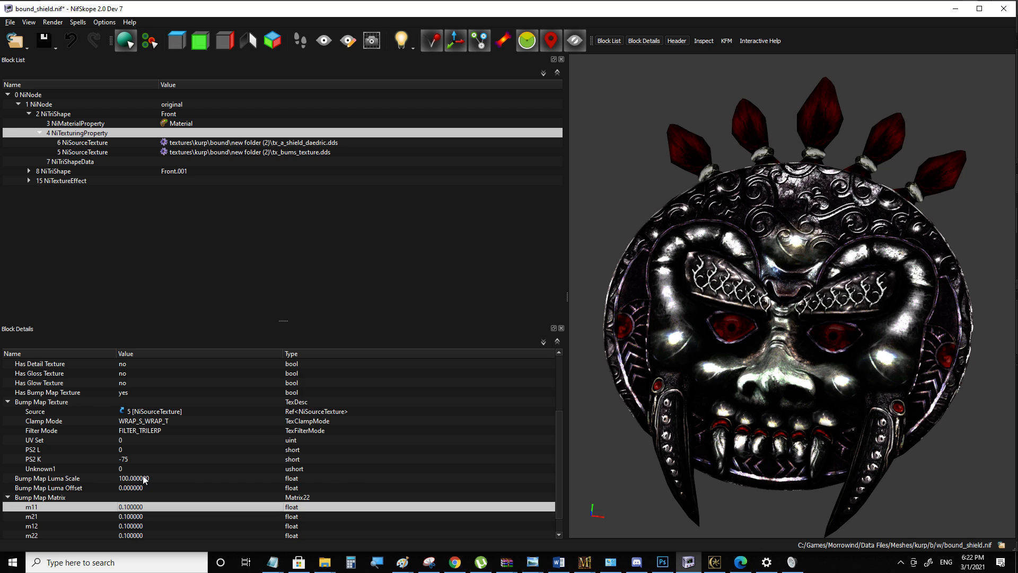
Set the Bump Map Luma Scale to 1000, save the mesh and check the shield in Morrowind
double_click(144, 479)
type("0")
left_click(255, 487)
key("ctrl+s")
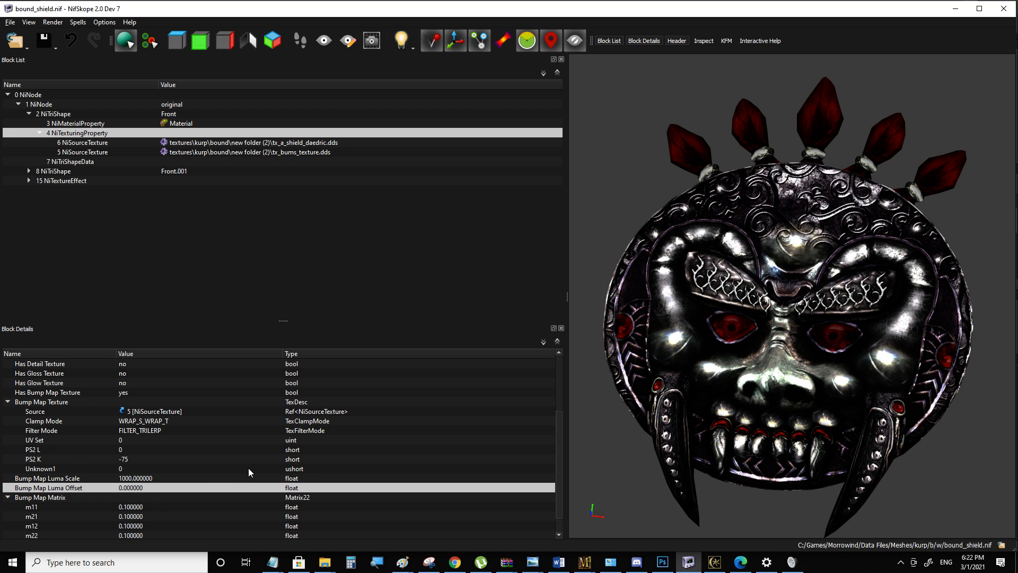
left_click(715, 562)
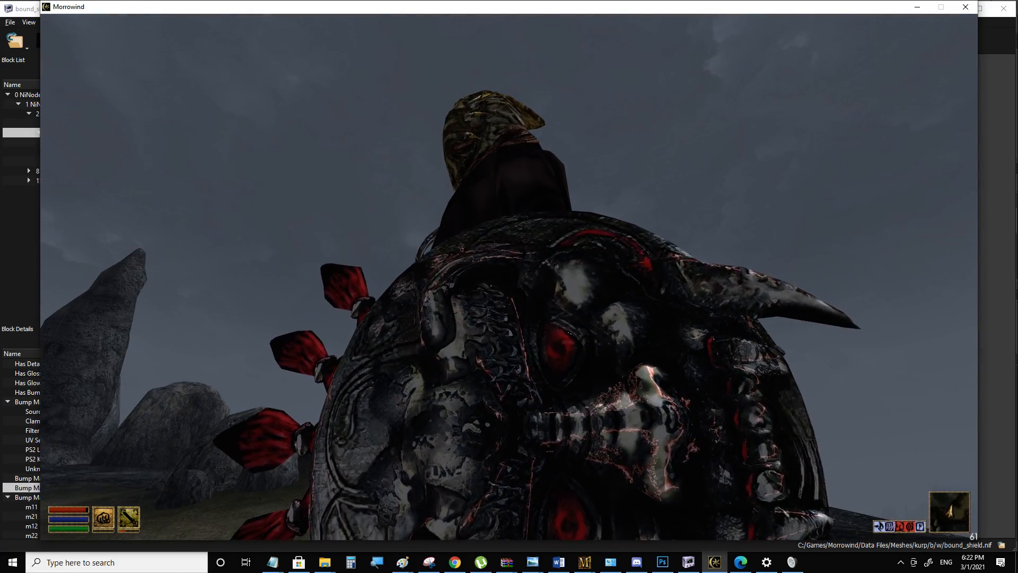
Switch back to NifSkope, set the Bump Map Luma Scale to 10 and save the mesh
key("alt+Tab")
double_click(127, 478)
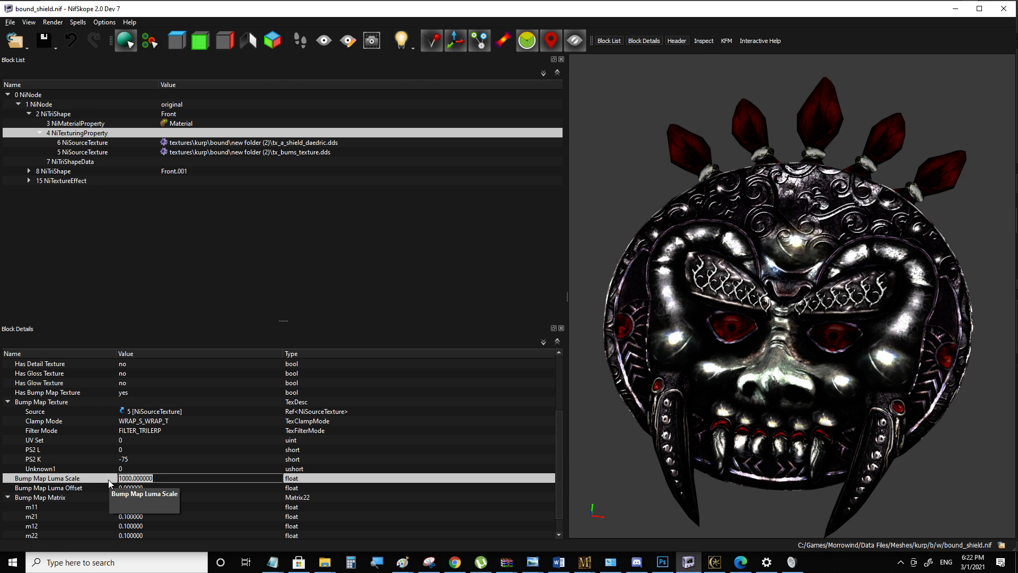
type("10")
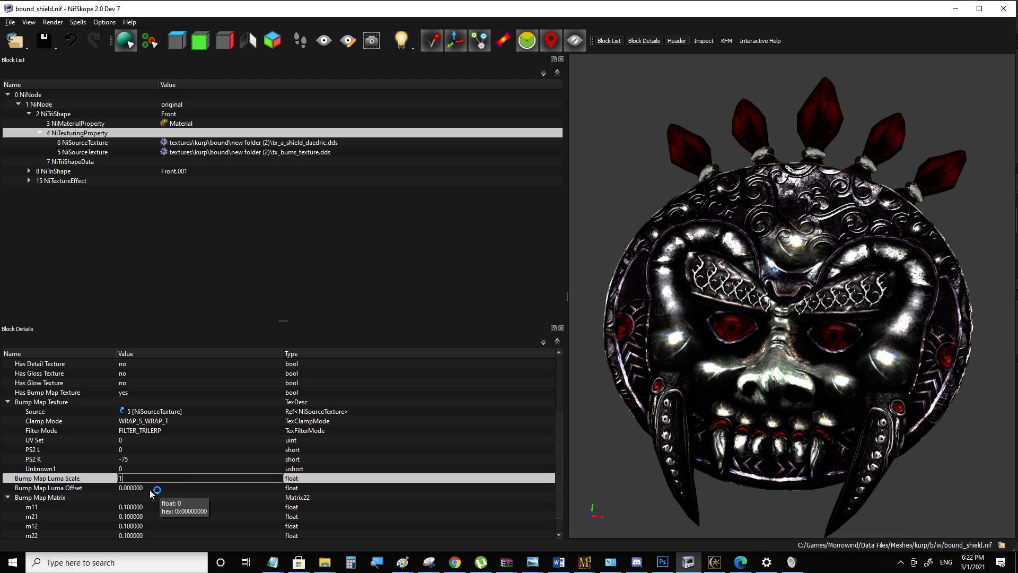
left_click(142, 491)
key("ctrl+s")
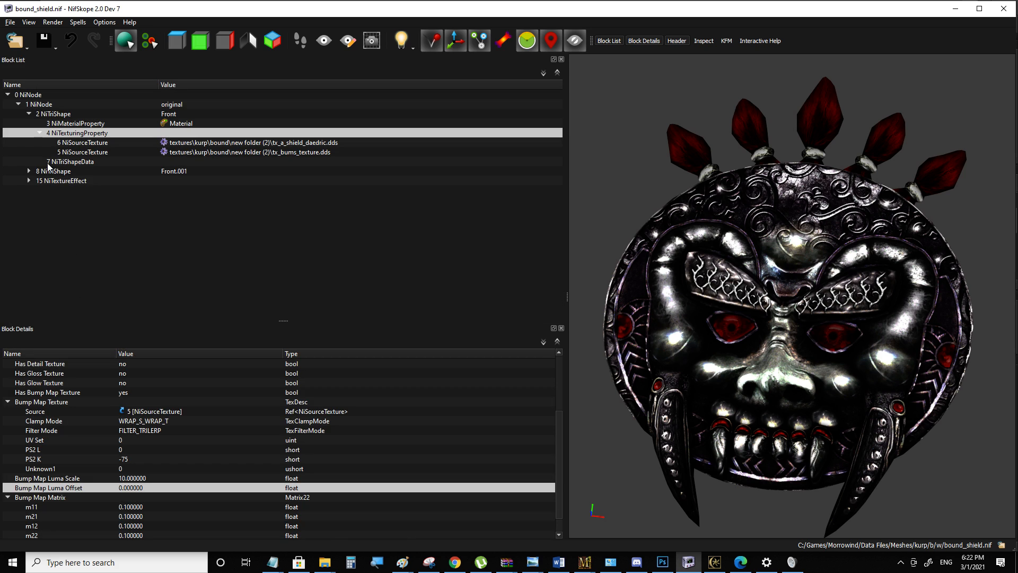
Copy the "original" NiNode branch and paste it under the root NiNode
left_click(29, 114)
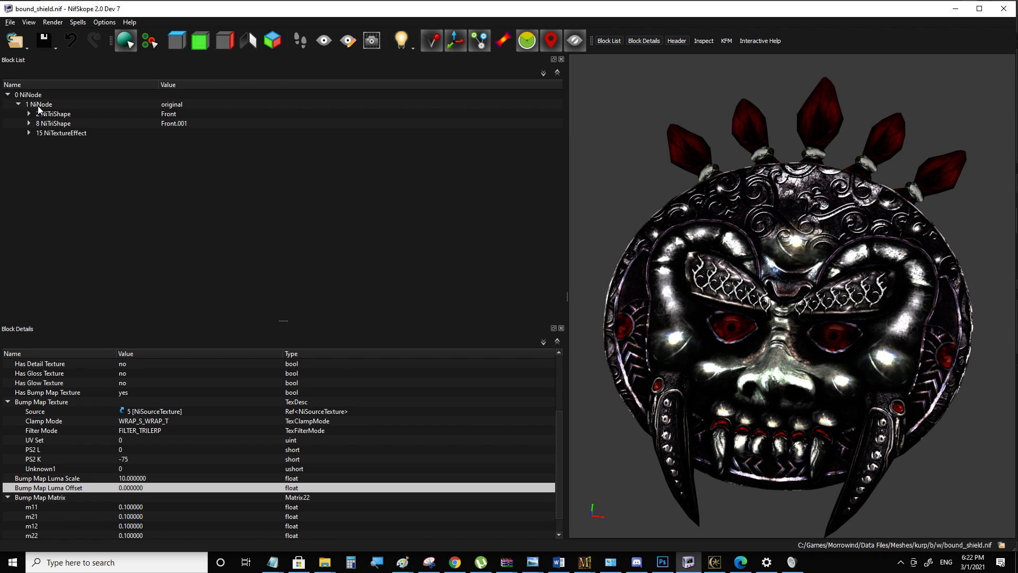
left_click(40, 105)
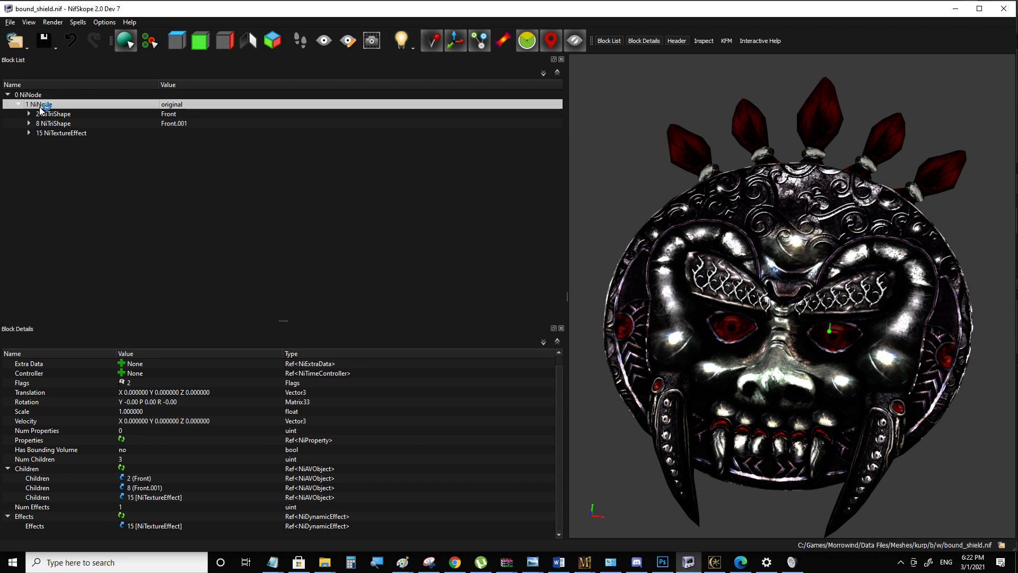
left_click(694, 213)
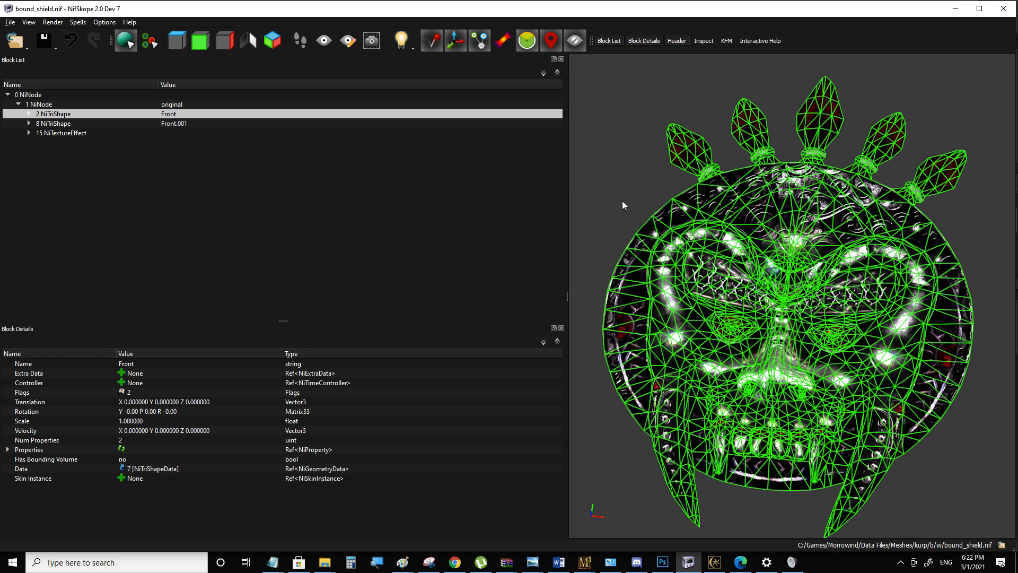
left_click(41, 105)
right_click(44, 104)
mouse_move(55, 101)
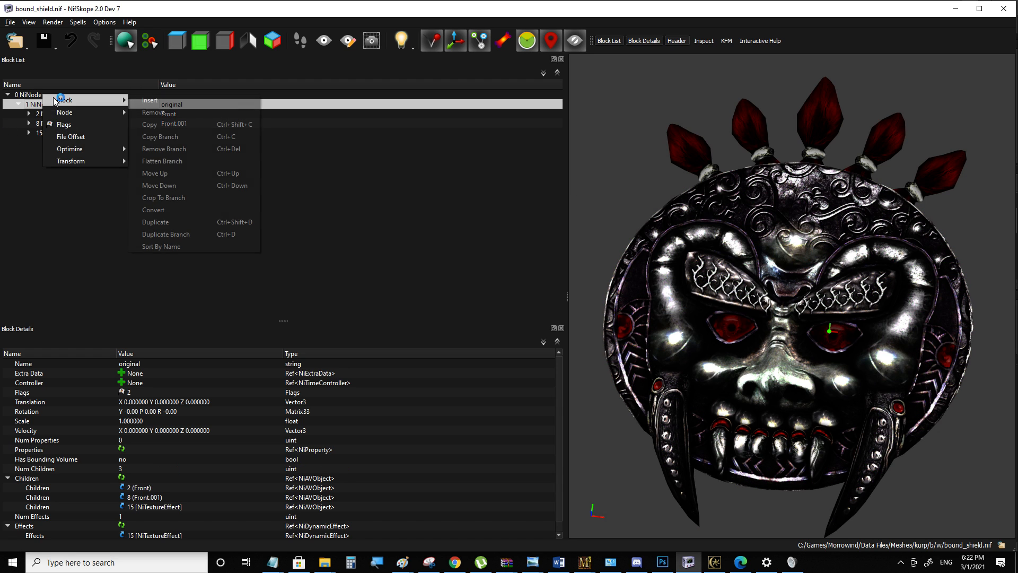
left_click(159, 136)
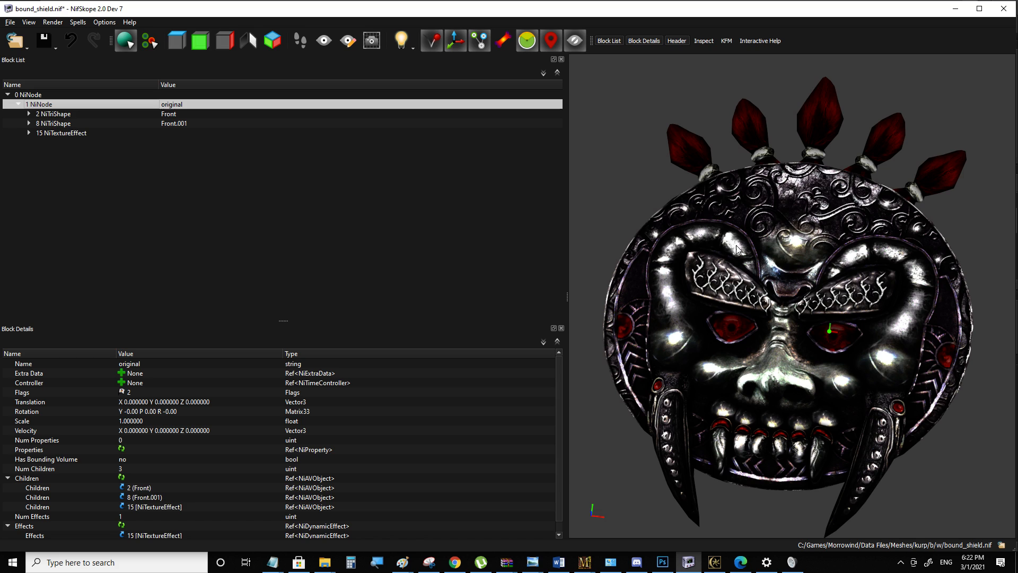
right_click(29, 94)
mouse_move(46, 91)
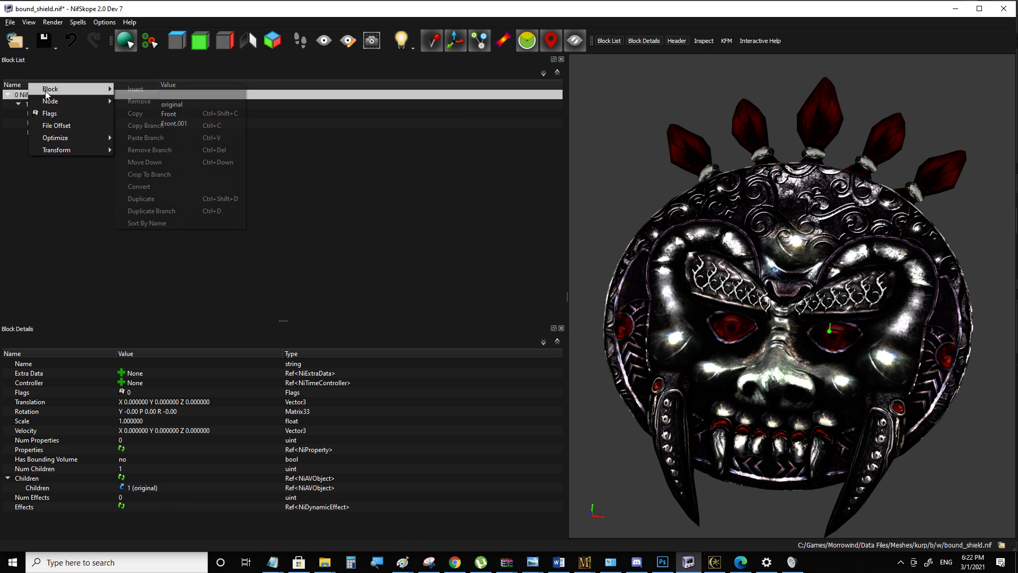
left_click(146, 138)
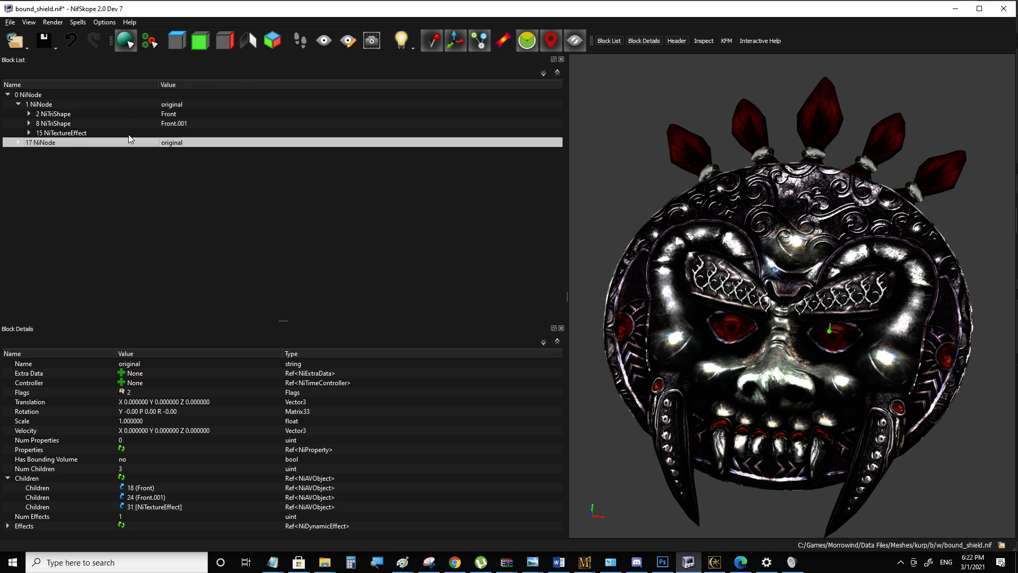
Examine the Front and Front.001 shapes inside the pasted "original" node
left_click(17, 143)
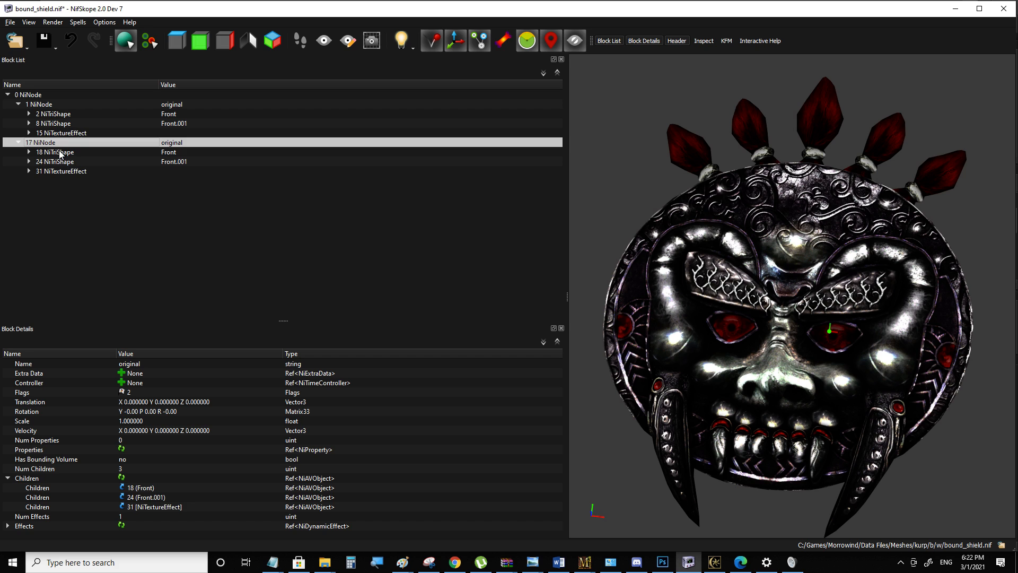
left_click(61, 153)
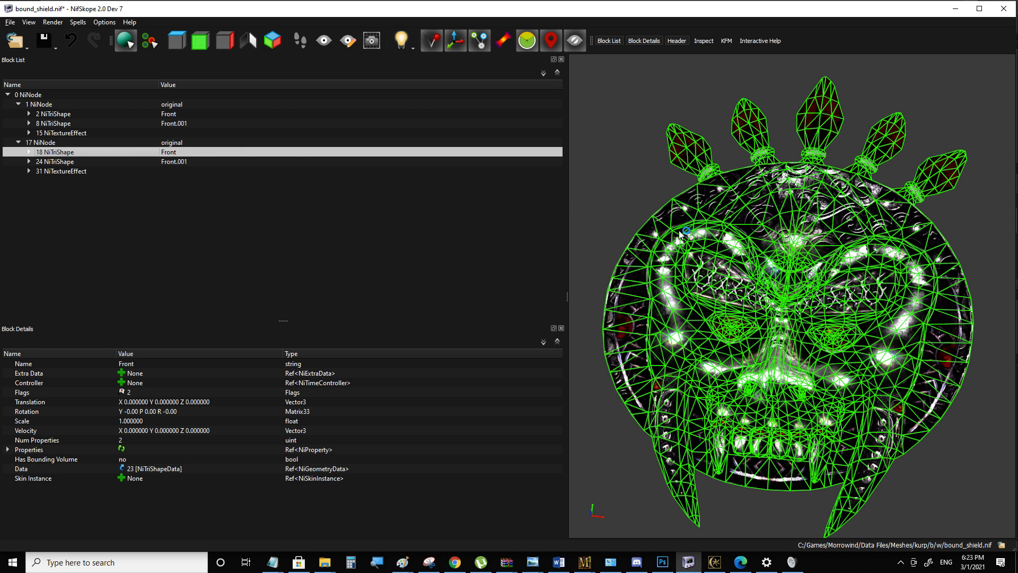
left_click(58, 161)
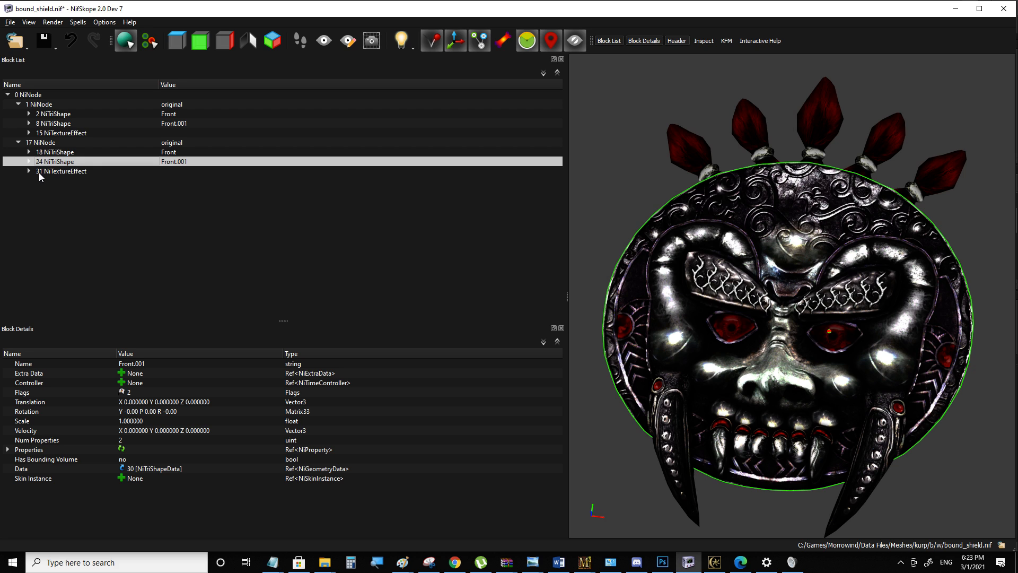
left_click(52, 153)
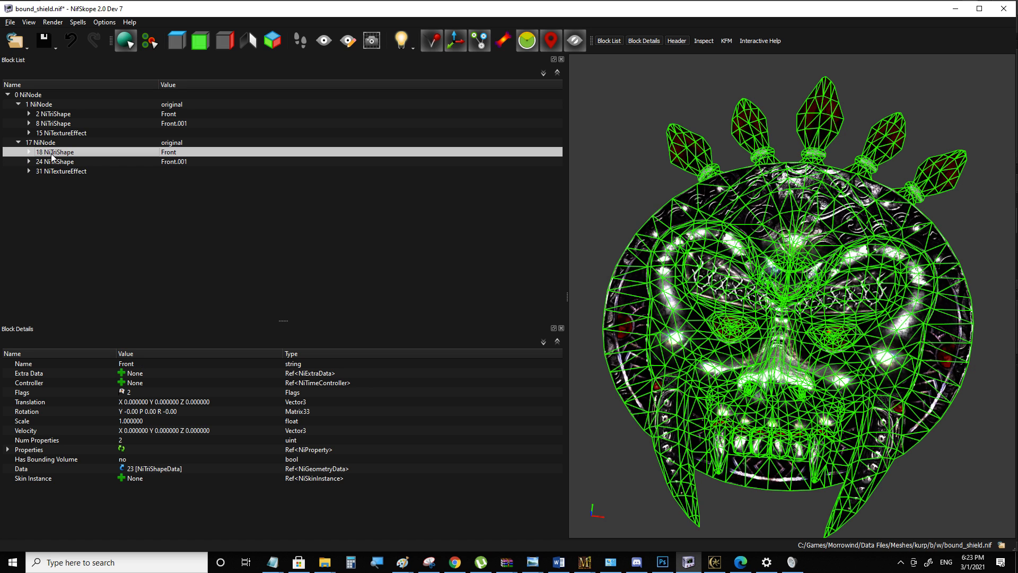
left_click(30, 153)
left_click(29, 152)
Set the pasted "original" node's X translation to 50, save the mesh and check both shields in Morrowind
left_click(42, 143)
double_click(135, 402)
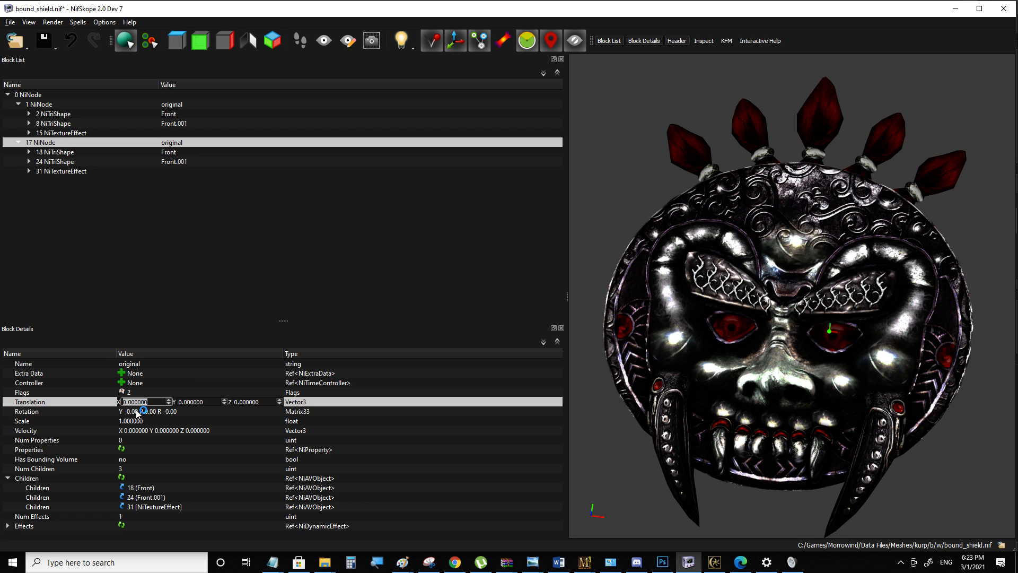
type("300")
key("BackSpace")
key("BackSpace")
key("BackSpace")
type("50")
left_click(135, 413)
scroll(647, 357, "down", 5)
middle_click_drag(737, 324, 723, 324)
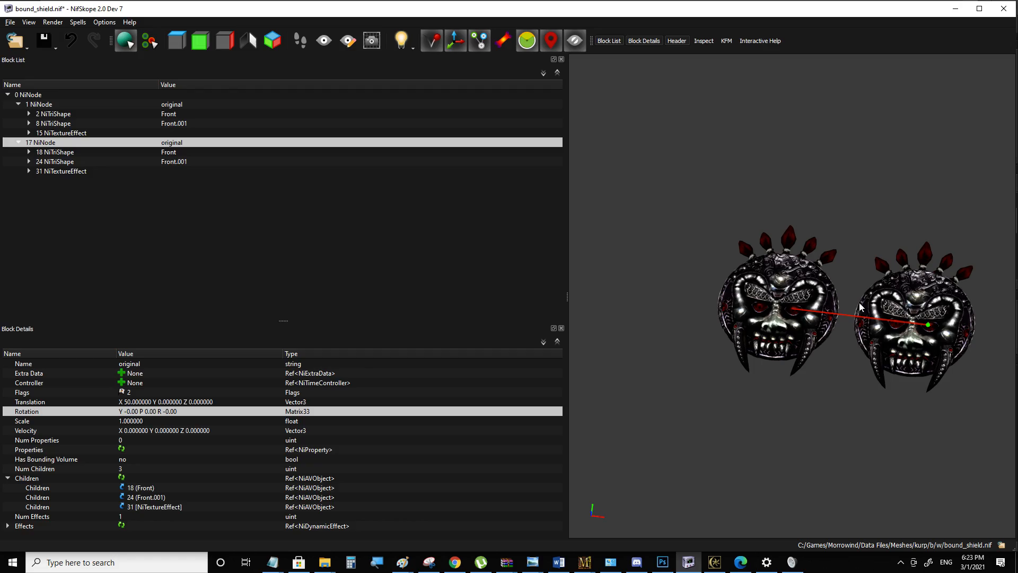
key("ctrl+s")
left_click(715, 562)
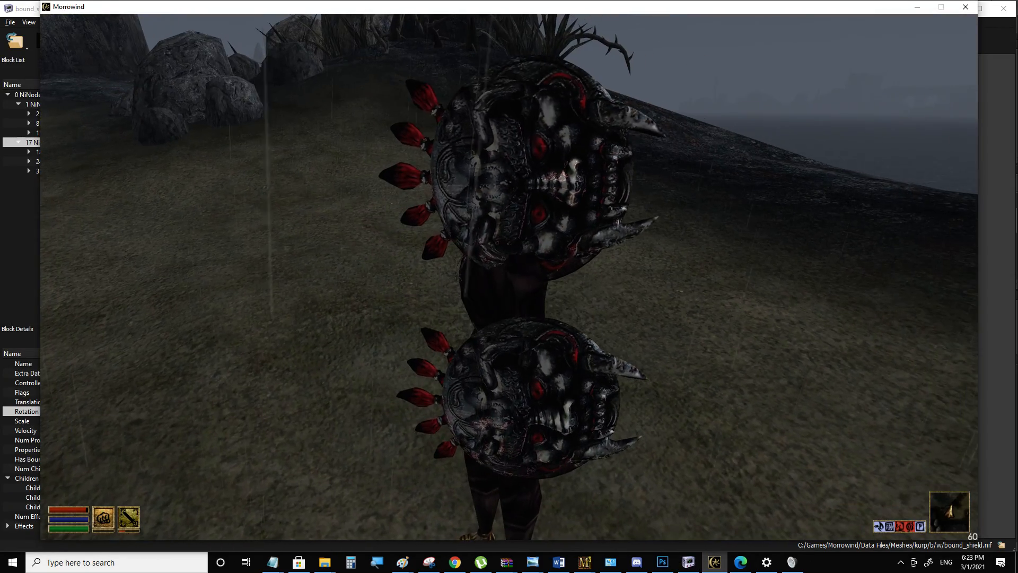
Switch back to NifSkope and remove the Front.001 shape branch from the pasted "original" node
key("alt+Tab")
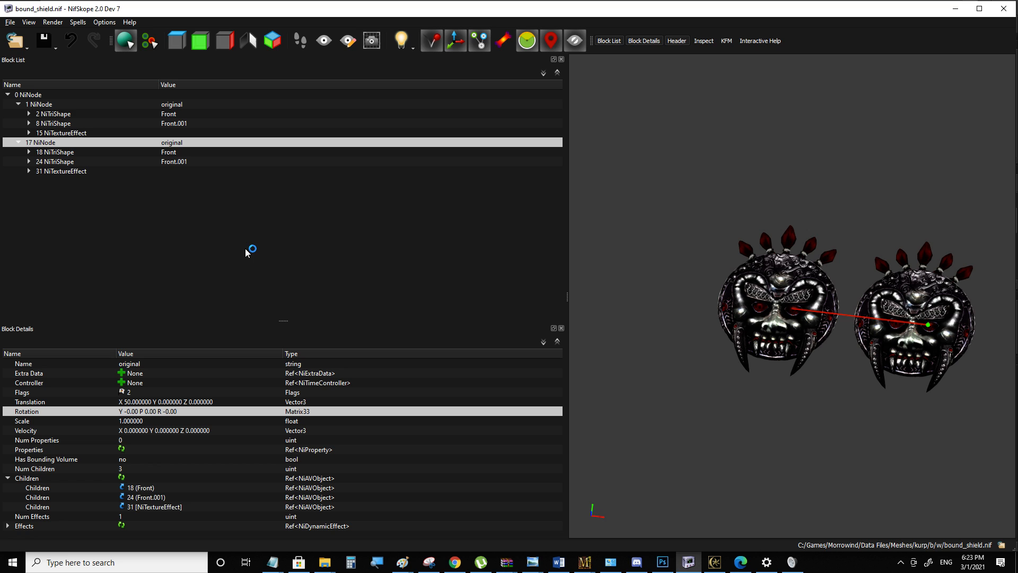
right_click(53, 144)
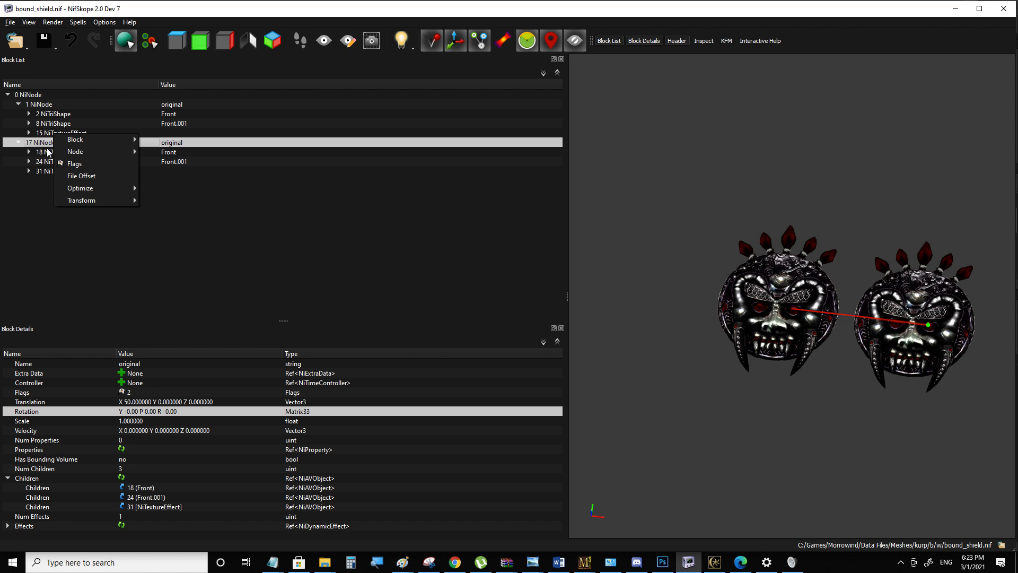
left_click(46, 154)
left_click(49, 163)
left_click_drag(785, 241, 693, 136)
left_click(62, 153)
left_click(61, 162)
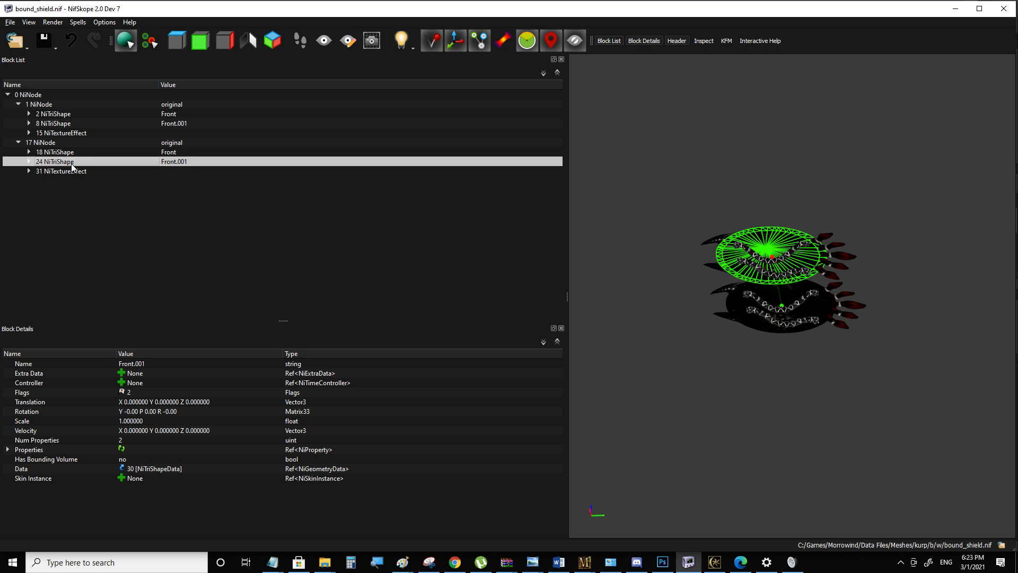
left_click(58, 153)
left_click(54, 161)
key("ctrl+Delete")
Add a NiAlphaProperty to the pasted node's Front shape and set its Flags to 13
left_click(63, 152)
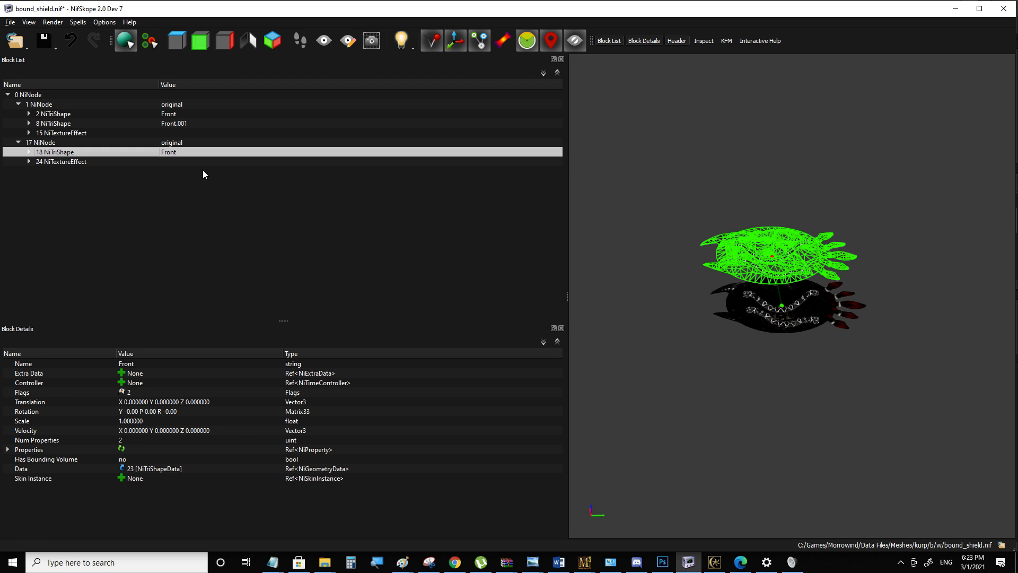
scroll(685, 201, "up", 3)
left_click_drag(686, 202, 657, 316)
left_click(29, 152)
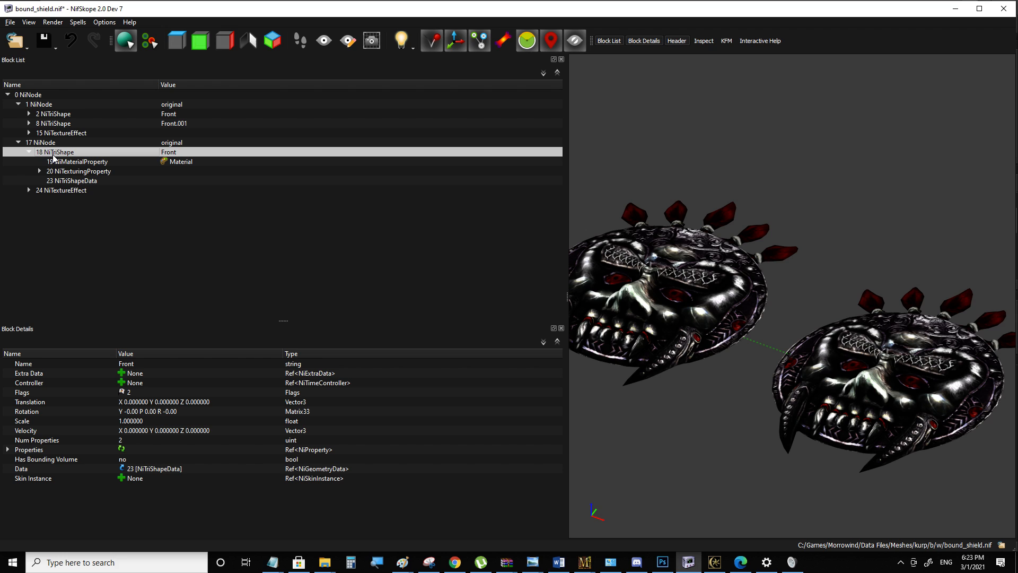
right_click(54, 158)
mouse_move(85, 163)
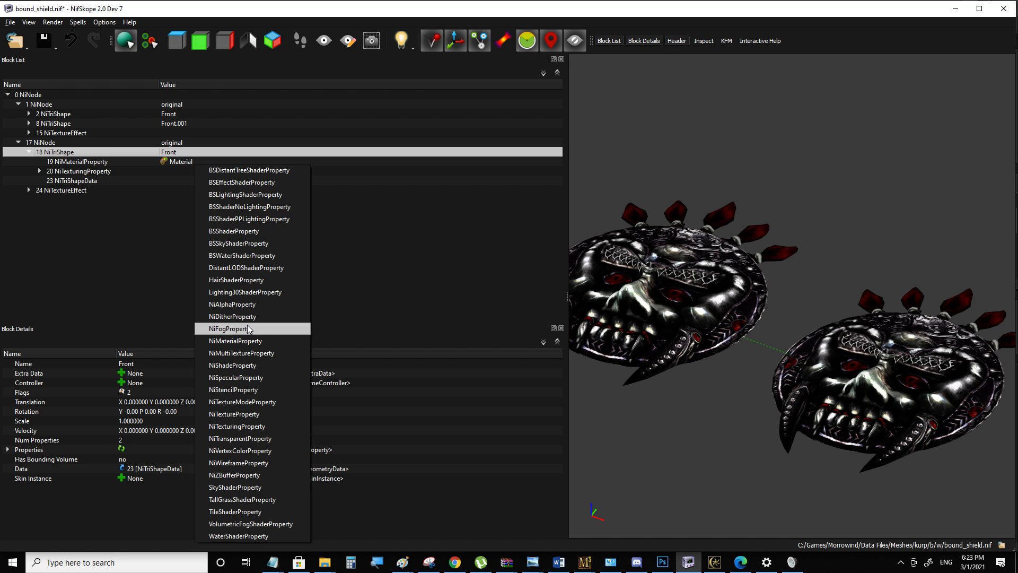
left_click(253, 304)
left_click(141, 374)
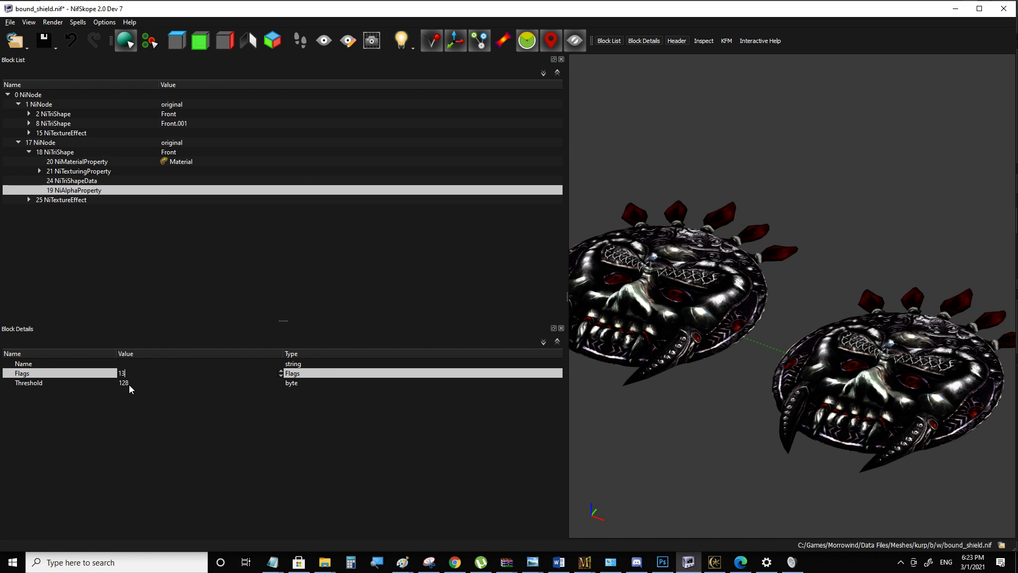
left_click(137, 392)
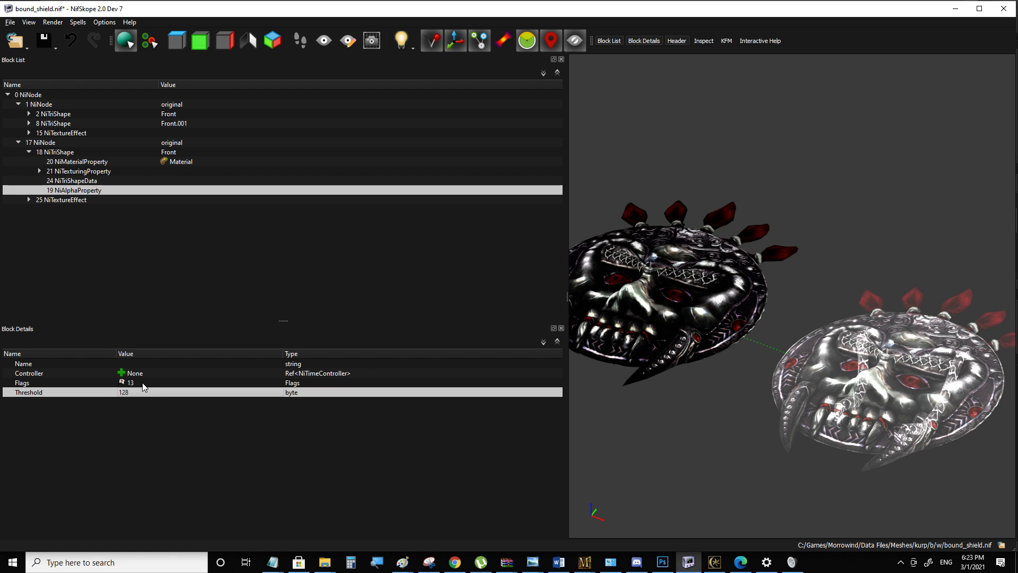
Set the NiAlphaProperty Threshold to 0, save the mesh and check the copied shield's transparency in Morrowind
double_click(139, 393)
type("0")
left_click(146, 384)
left_click_drag(786, 341, 791, 362)
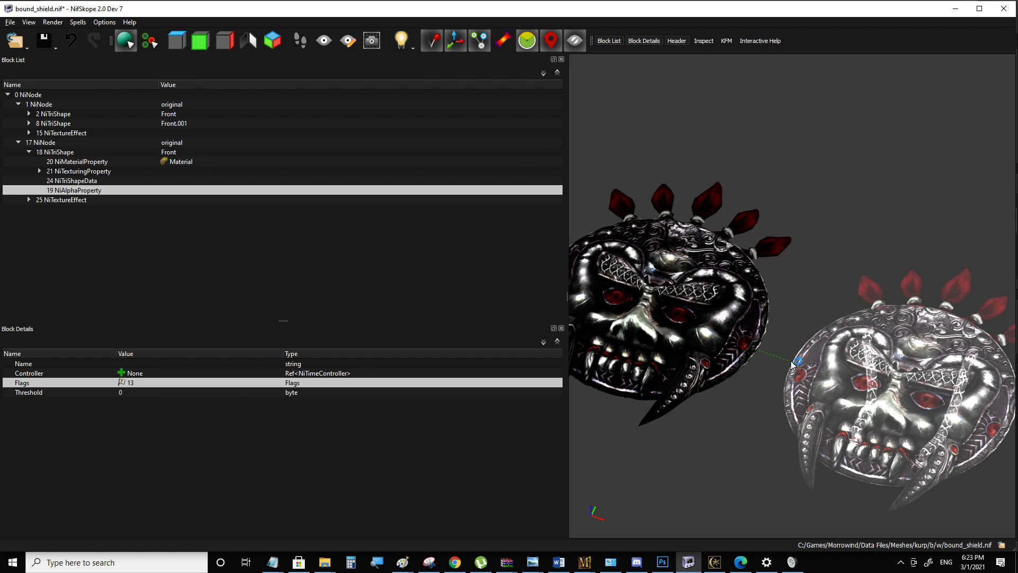
key("ctrl+s")
left_click(715, 562)
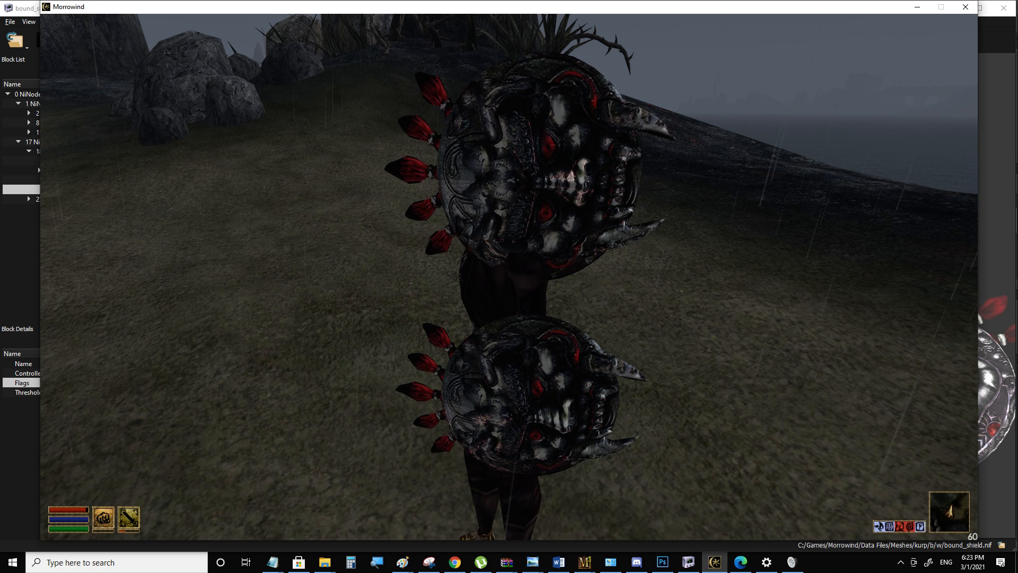
key("Tab")
key("Tab")
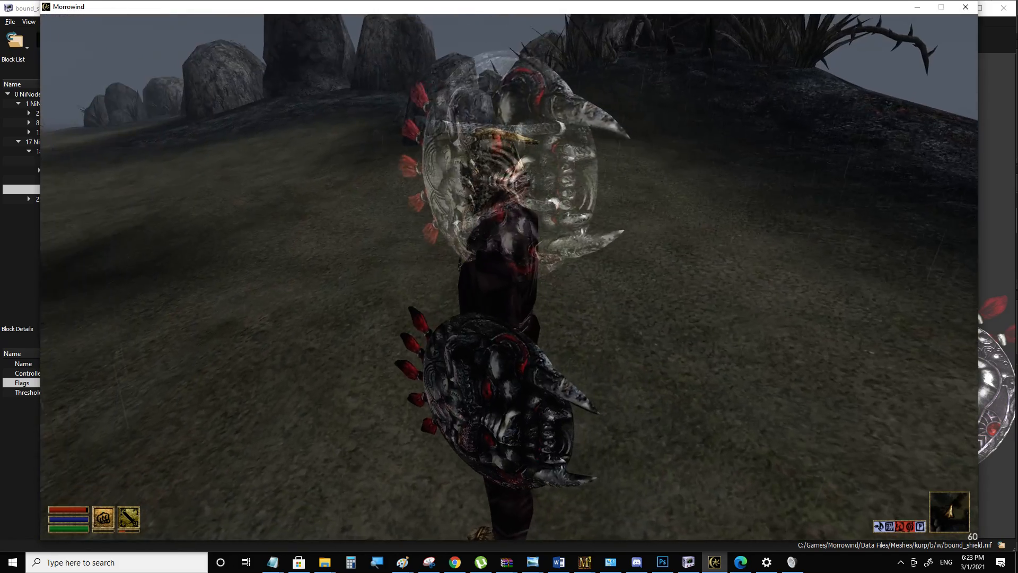
Switch back to NifSkope and examine the copied Front shape's material, texturing property, base texture settings and source textures
key("alt+Tab")
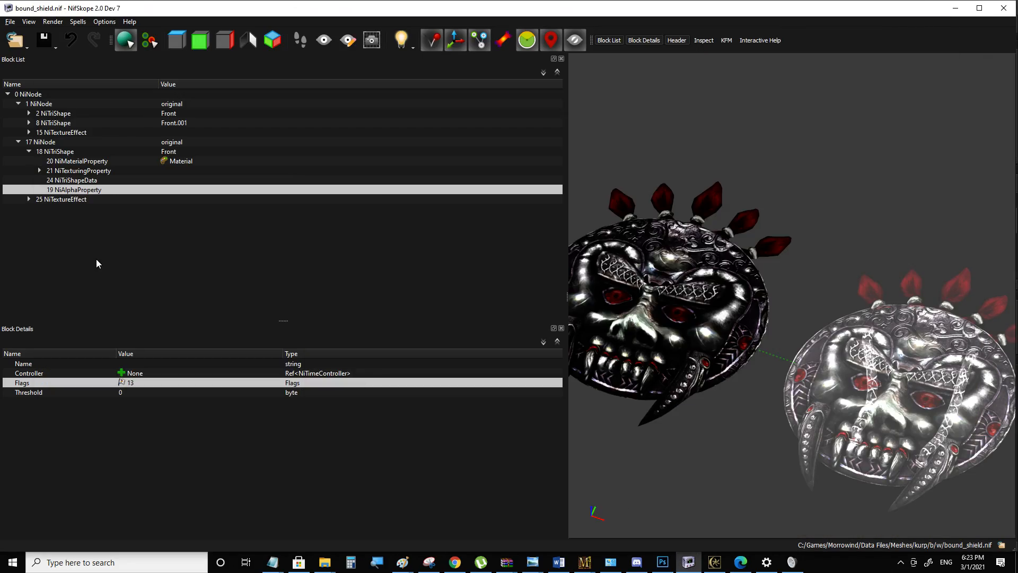
left_click(62, 171)
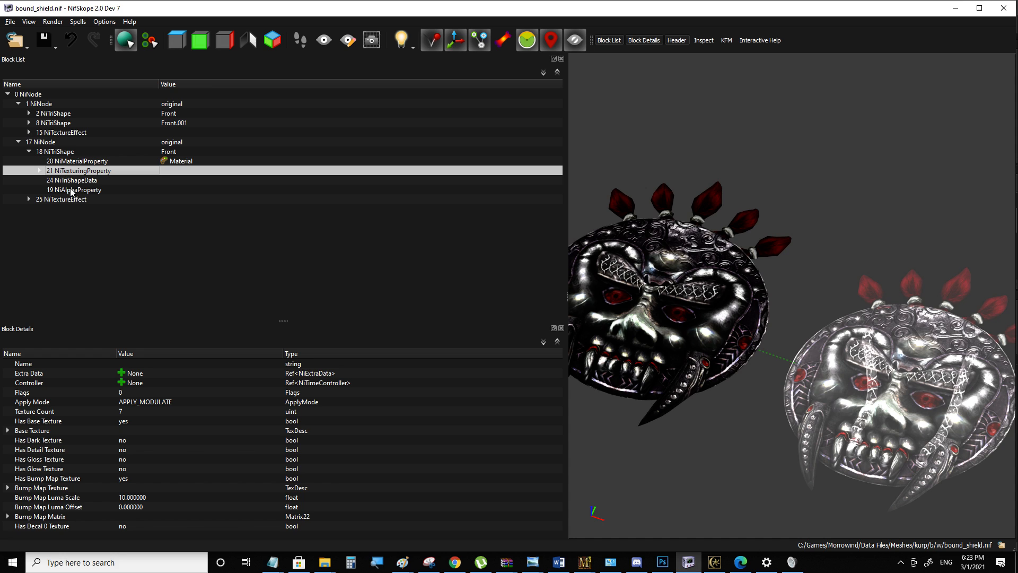
left_click(62, 160)
left_click(62, 171)
middle_click_drag(670, 362, 551, 318)
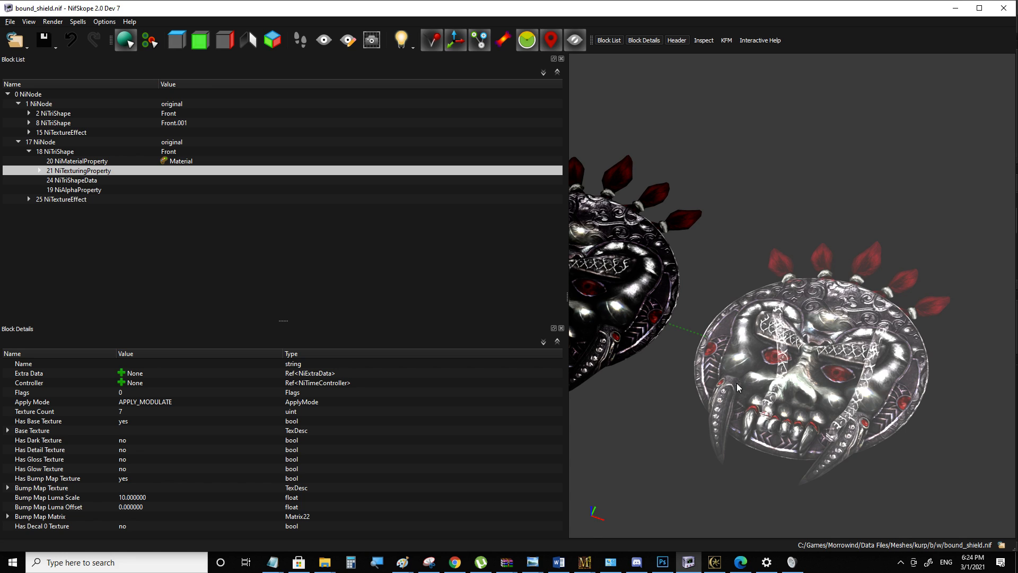
left_click(8, 430)
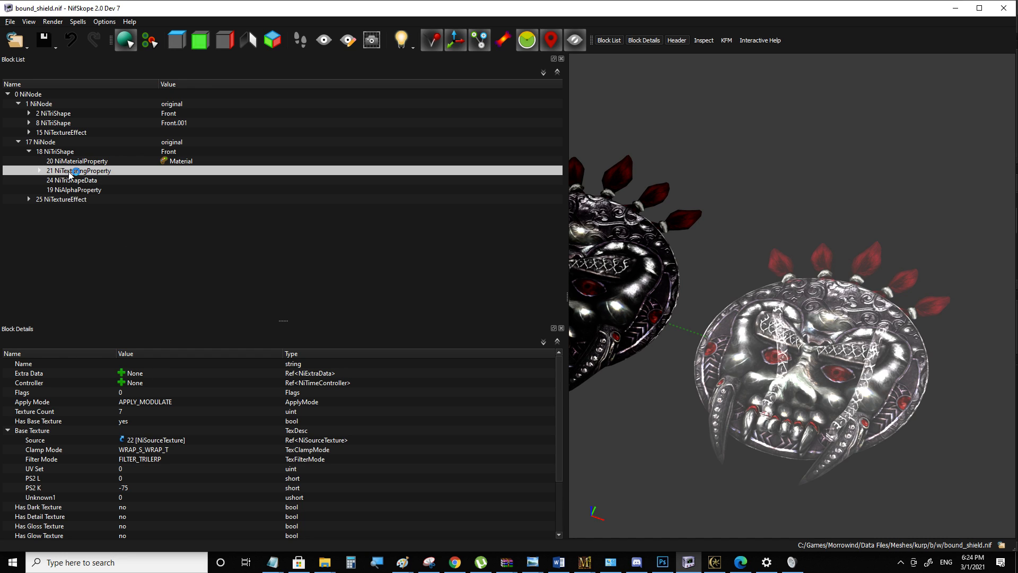
left_click(40, 170)
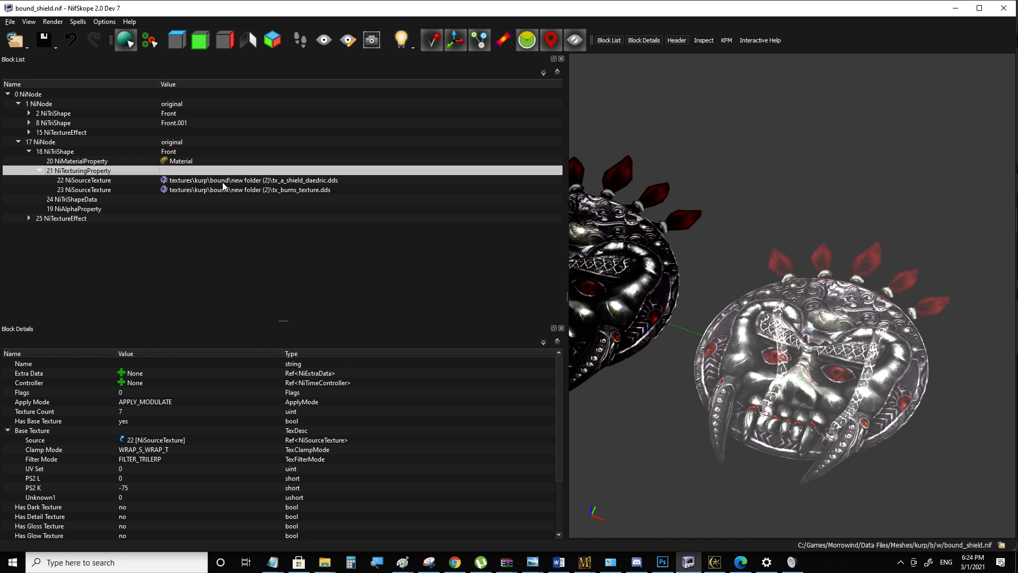
left_click(185, 182)
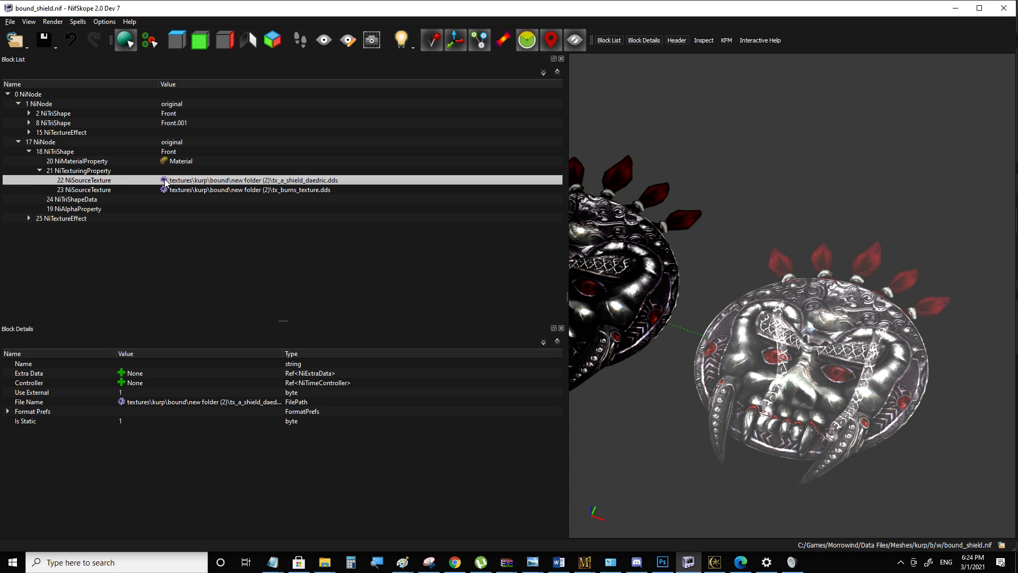
left_click(58, 170)
scroll(115, 428, "down", 2)
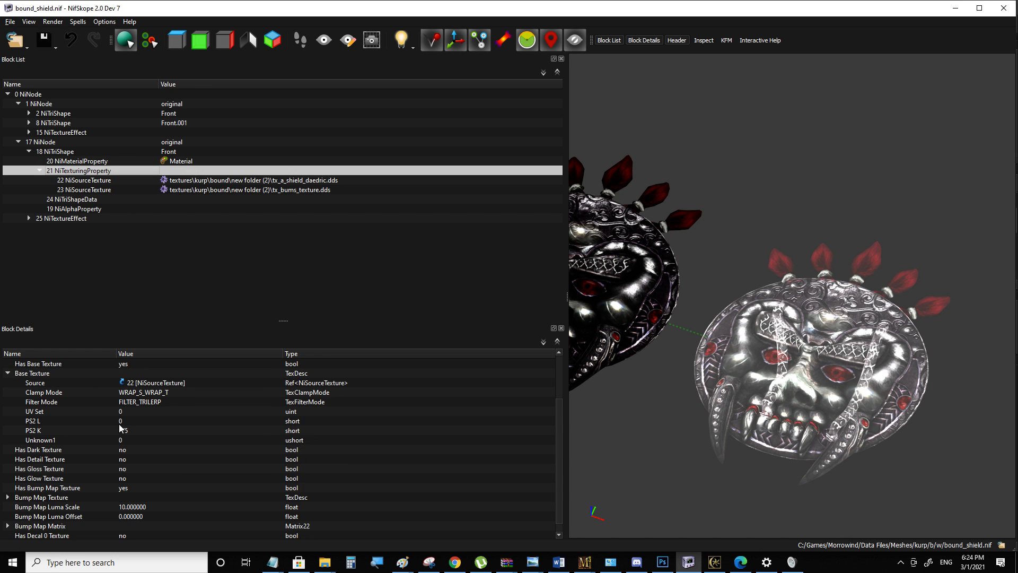
scroll(142, 407, "up", 2)
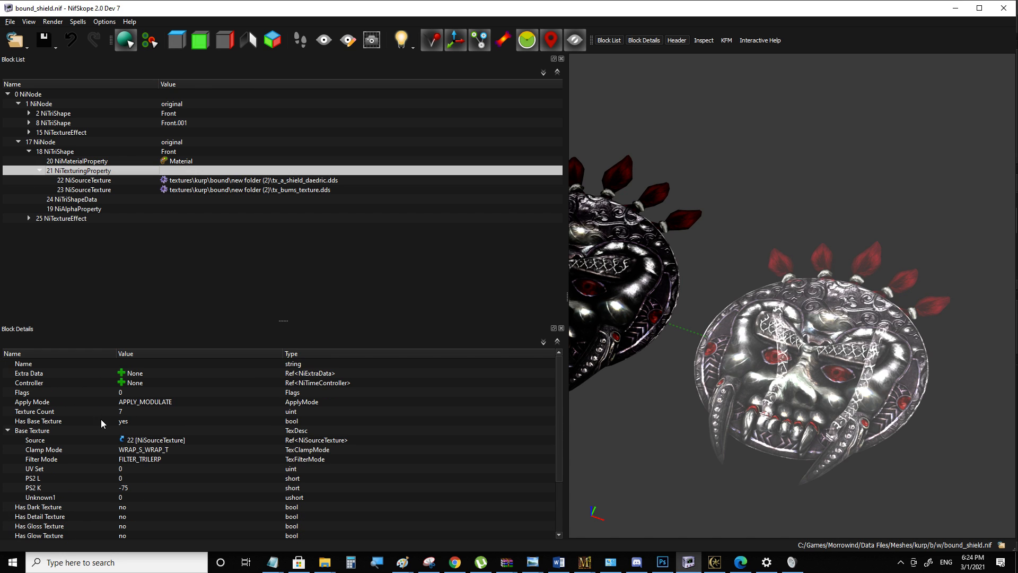
Set the copied Front shape's base texture to Blank111.dds, save the mesh and check the shield in Morrowind
left_click(180, 182)
left_click(164, 182)
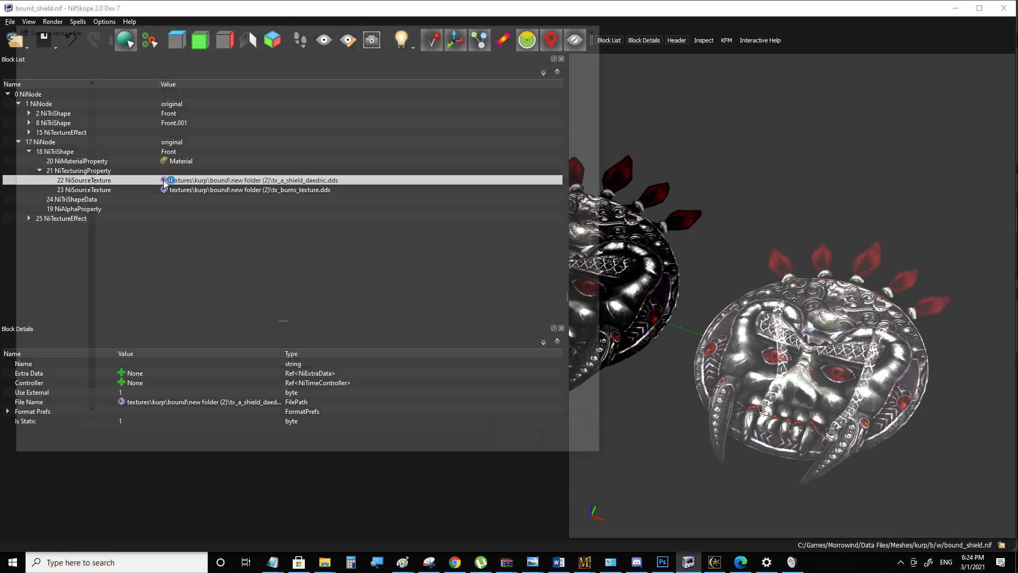
left_click(124, 127)
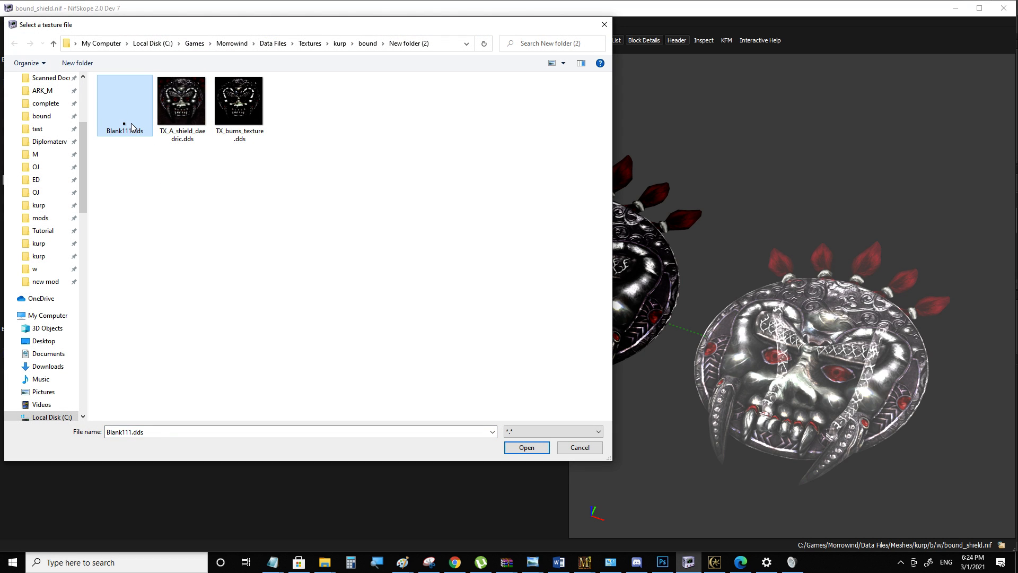
left_click(527, 448)
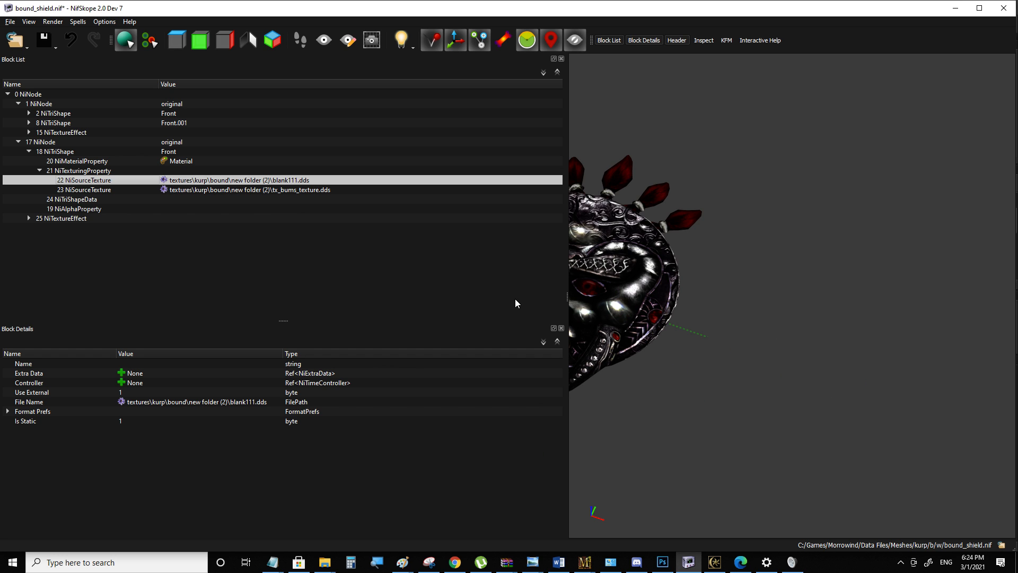
key("ctrl+s")
left_click(85, 171)
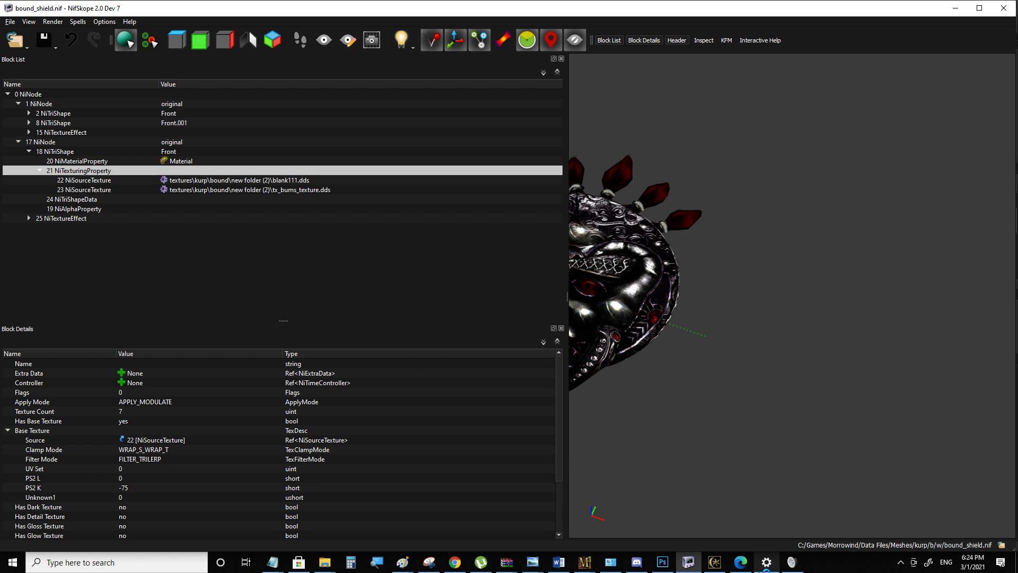
left_click(715, 562)
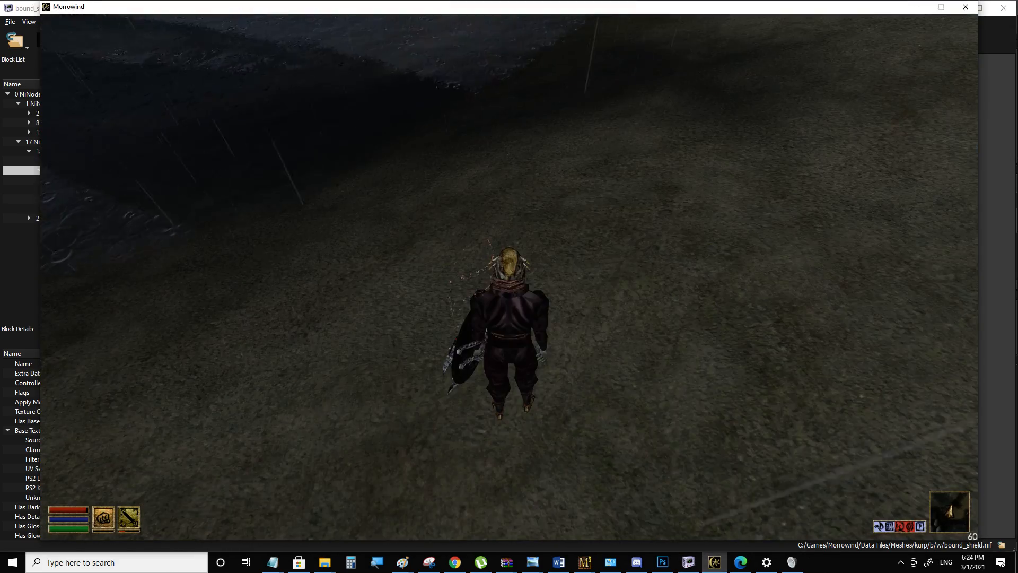
key("Tab")
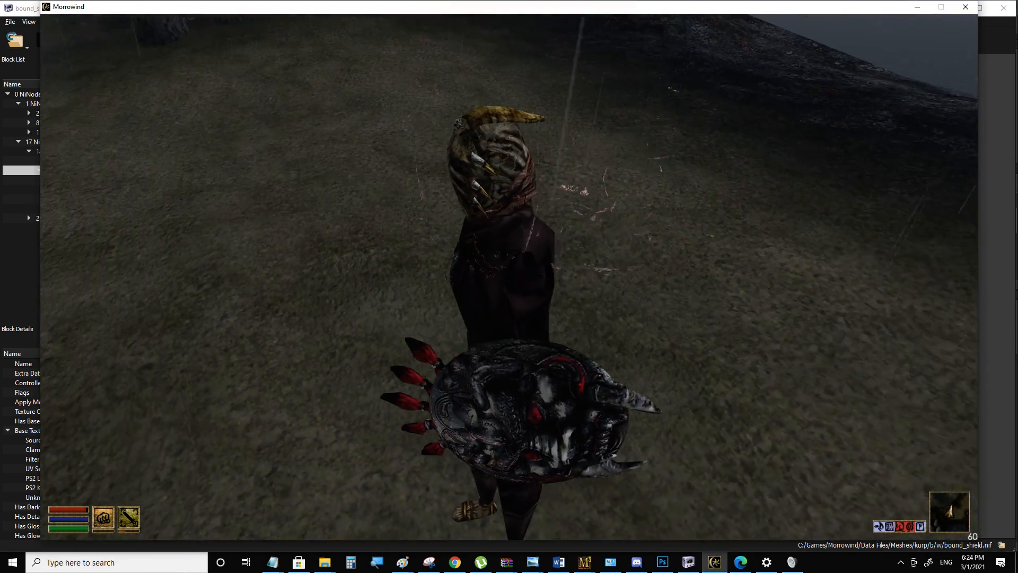
Switch back to NifSkope and copy the Diffuse Color #ffffff to the Emissive Color in the copied shape's NiMaterialProperty
key("alt+Tab")
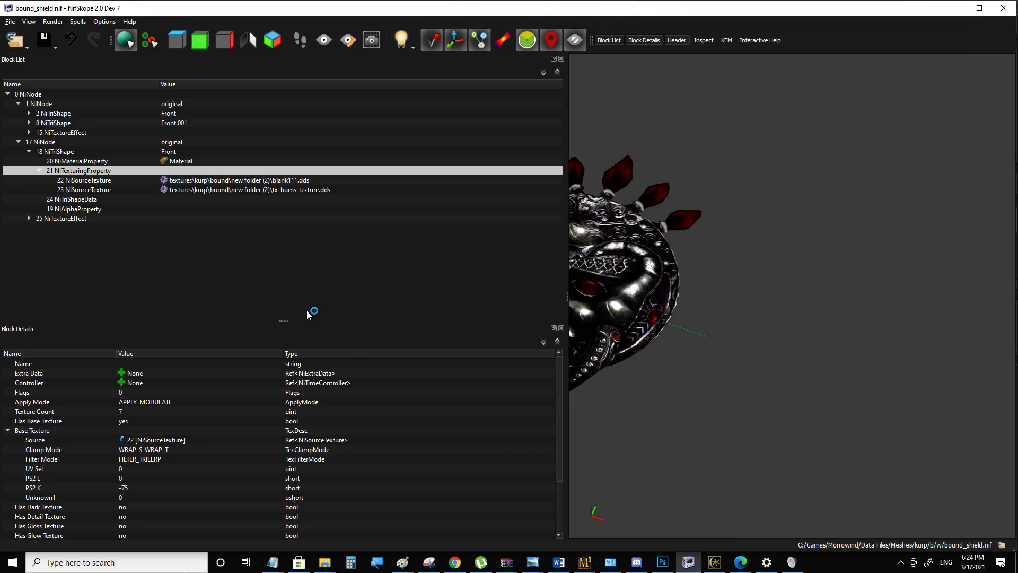
left_click(84, 165)
left_click(149, 411)
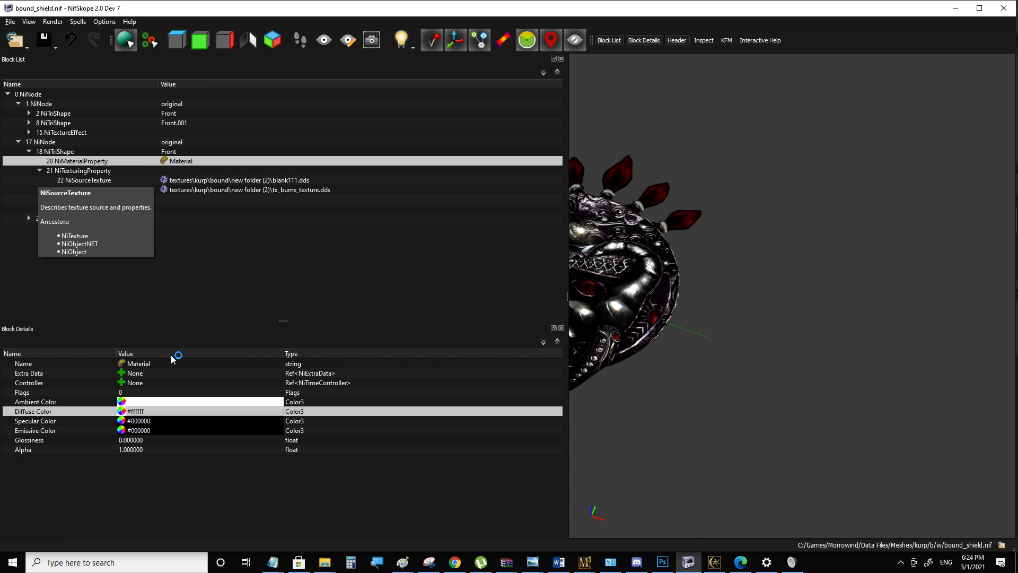
left_click(51, 431)
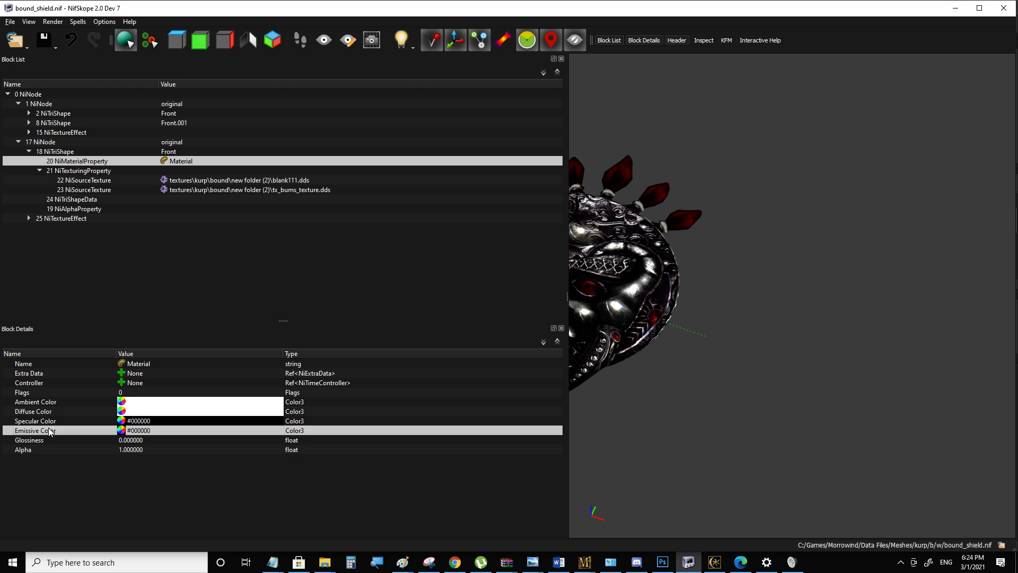
left_click(134, 412)
key("ctrl+c")
left_click(134, 431)
key("ctrl+v")
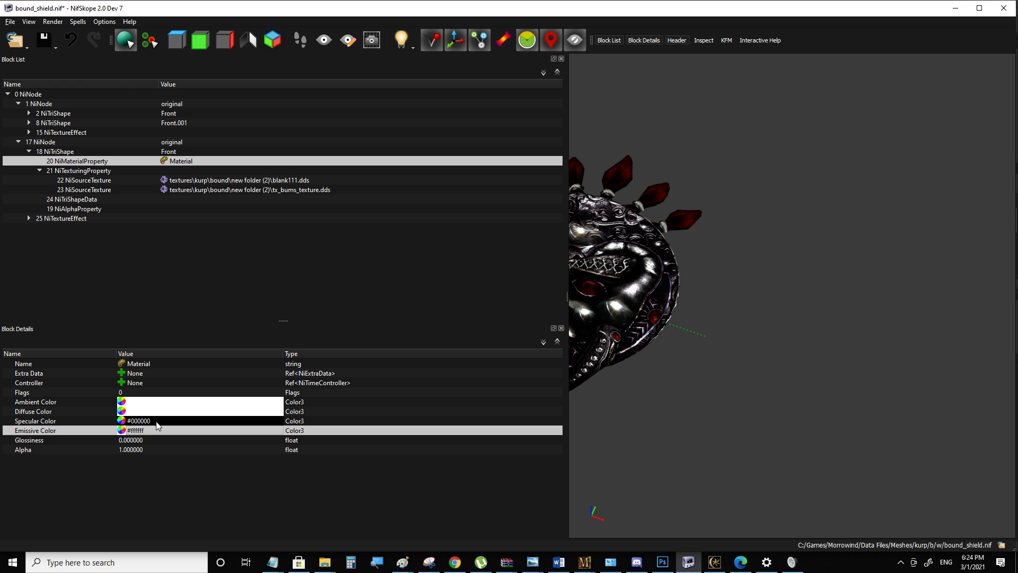
Save the mesh with the white emissive material and check the copied shield's highlights in Morrowind
left_click(158, 412)
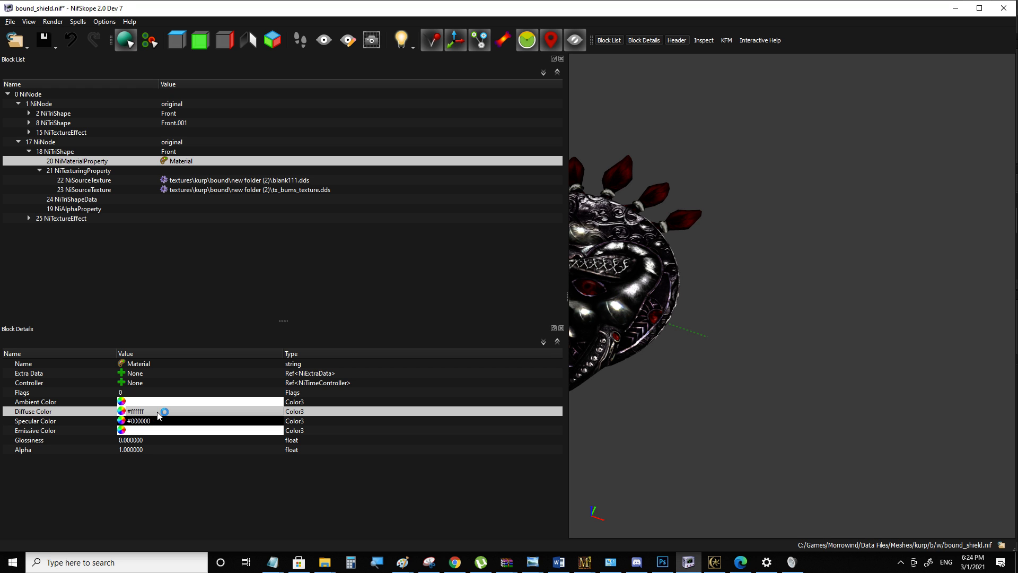
left_click(715, 561)
key("Tab")
key("Tab")
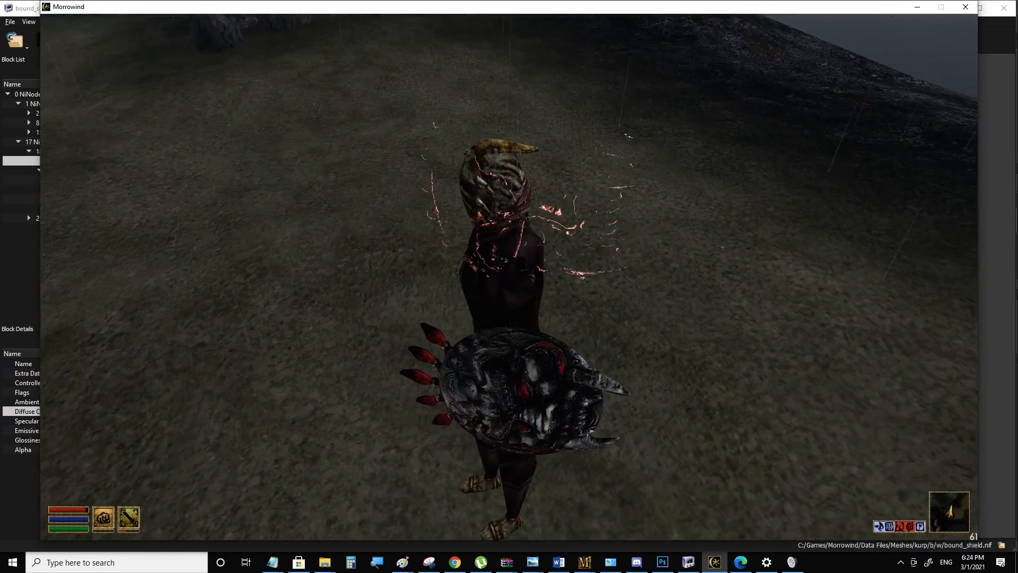
Switch back to NifSkope and examine the original node's Front shape, its material colors and its wireframe
key("alt+Tab")
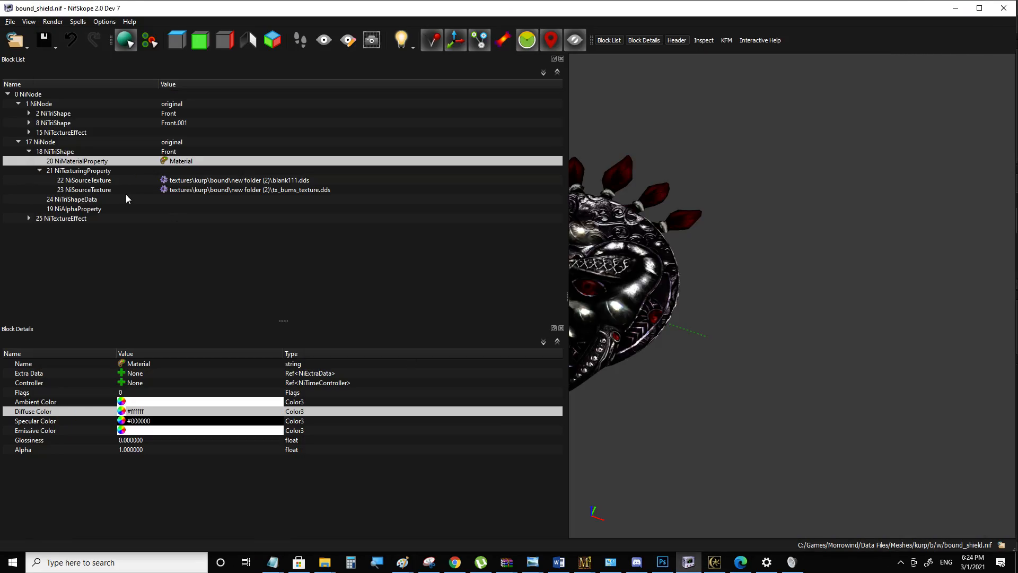
left_click(50, 114)
left_click(30, 113)
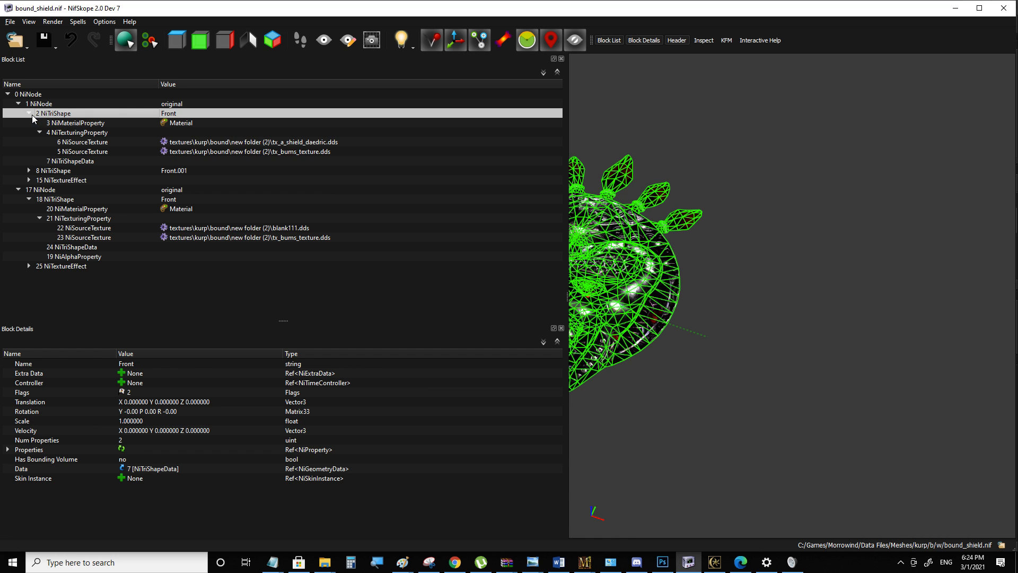
left_click(70, 123)
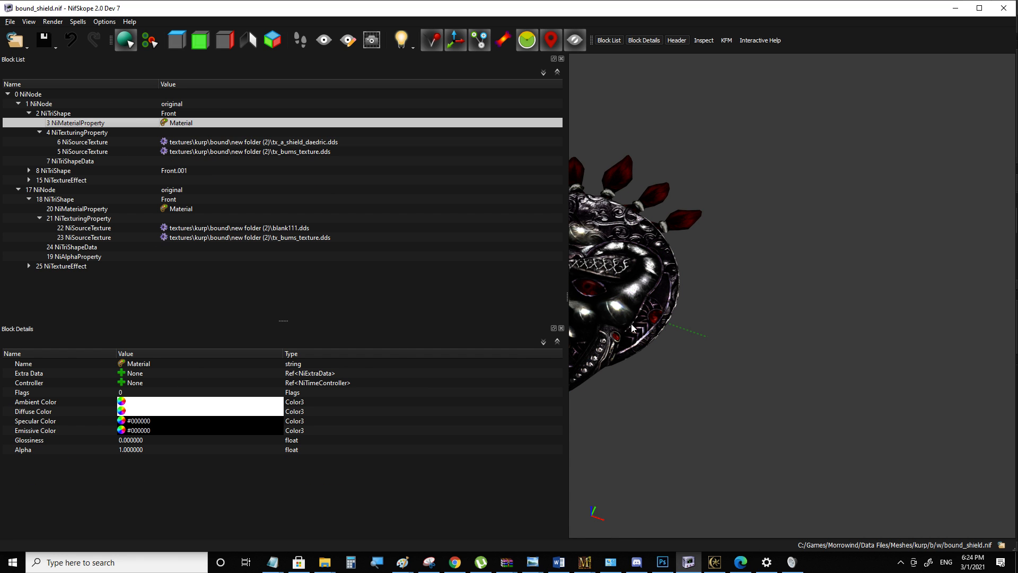
left_click_drag(631, 324, 765, 303)
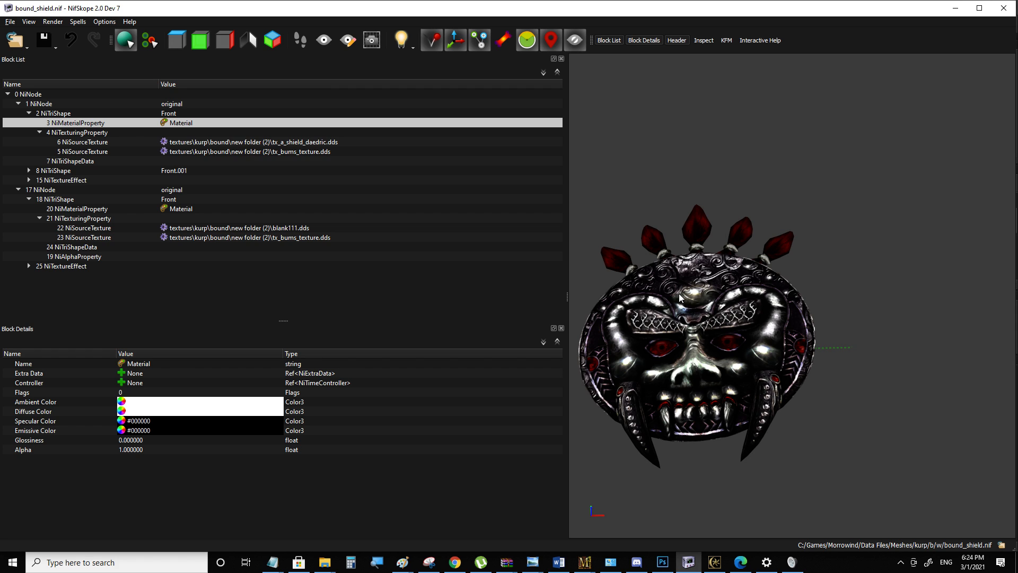
left_click(79, 112)
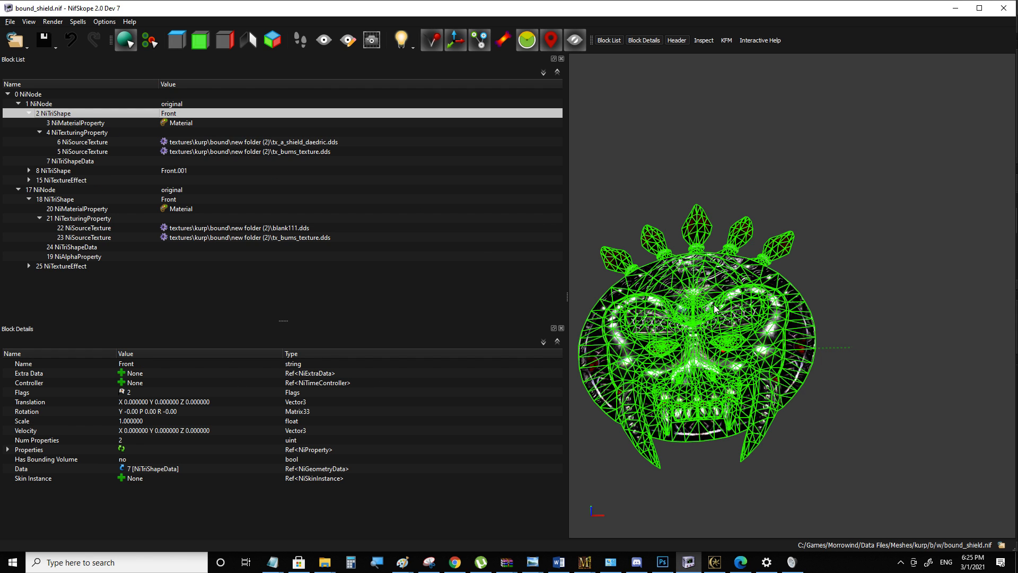
scroll(615, 353, "up", 3)
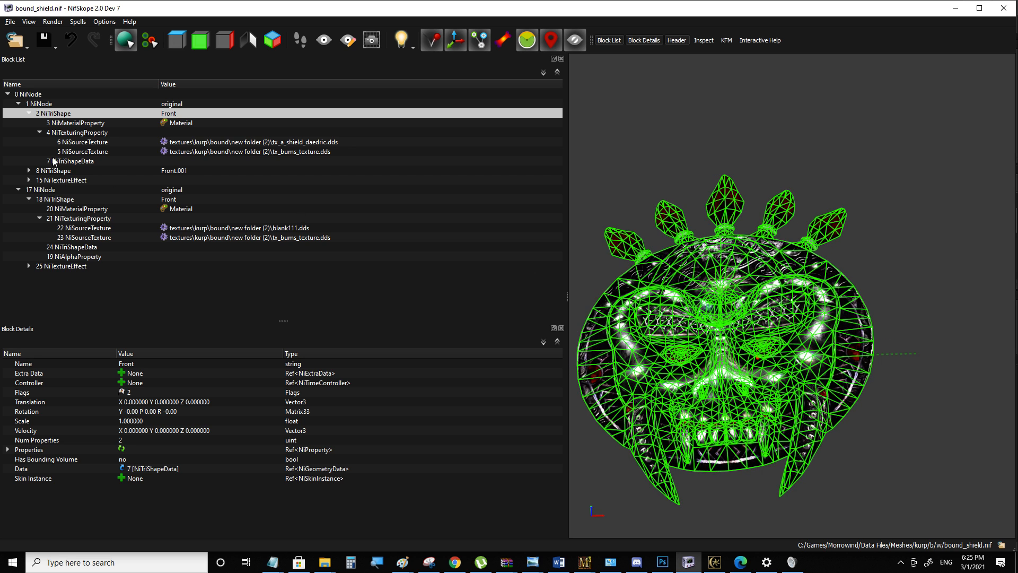
Examine the copied Front shape's texturing property, emissive material color and wireframe, and look at the shield again in Morrowind
left_click(42, 199)
left_click_drag(712, 255, 791, 309)
left_click(83, 220)
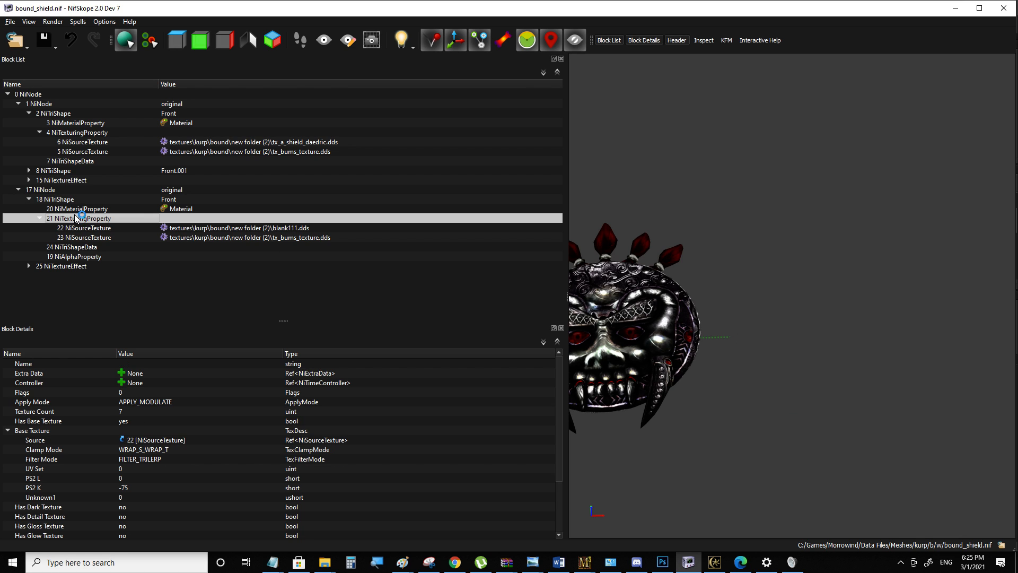
left_click(73, 210)
left_click(44, 431)
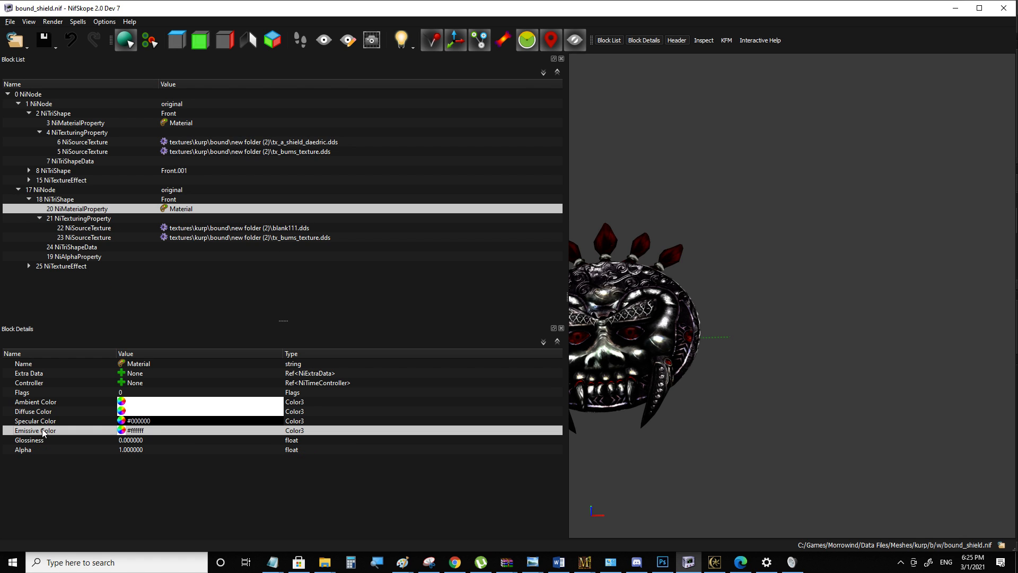
left_click(56, 199)
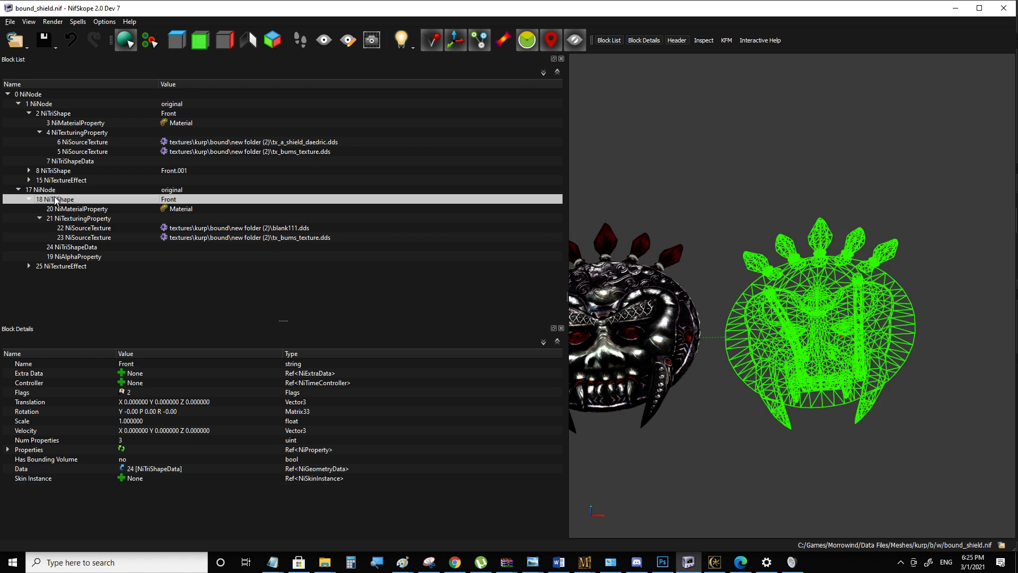
left_click(721, 569)
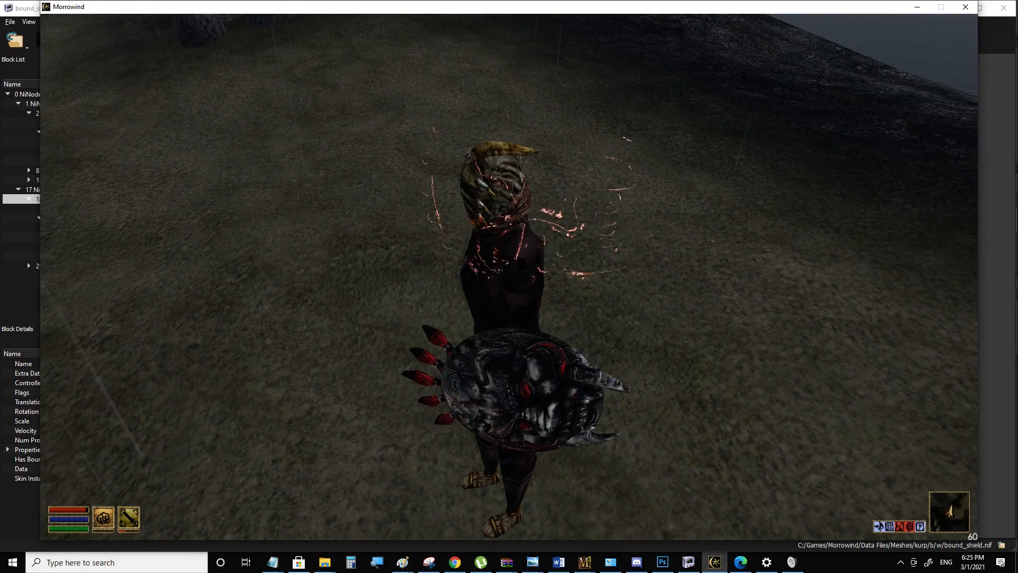
Switch back to NifSkope, set the copied "original" node's X translation to 0 and save the mesh
key("alt+Tab")
left_click(49, 194)
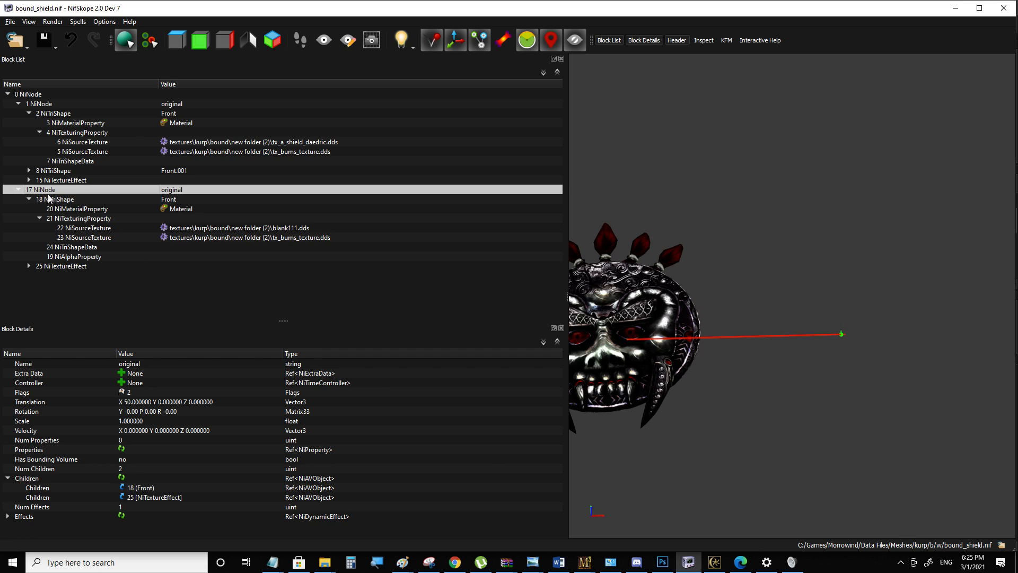
double_click(140, 405)
type("0")
left_click(139, 413)
key("ctrl+s")
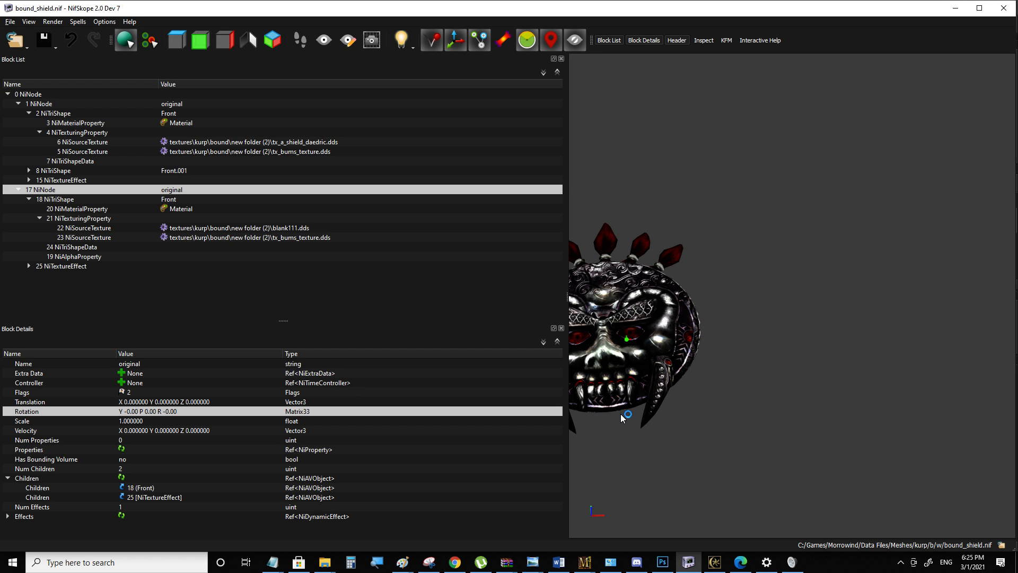
Check the two overlapping shields in Morrowind, then return to NifSkope
left_click(714, 562)
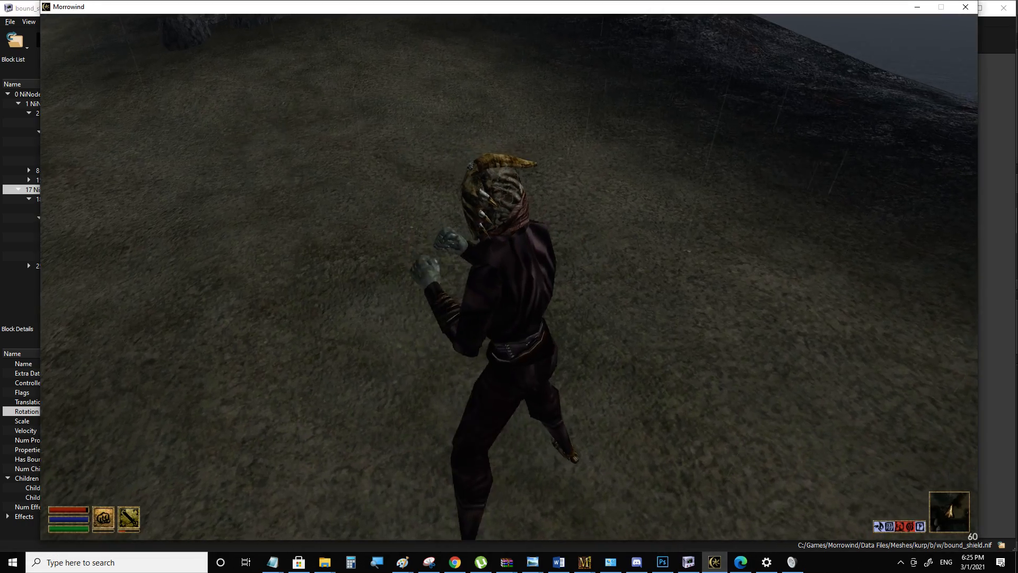
key("f")
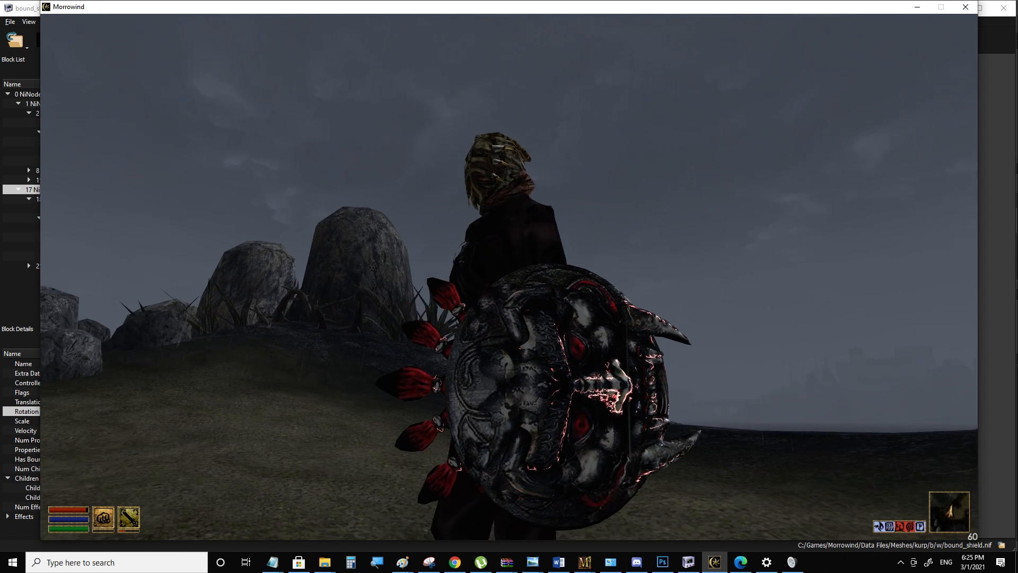
key("alt+Tab")
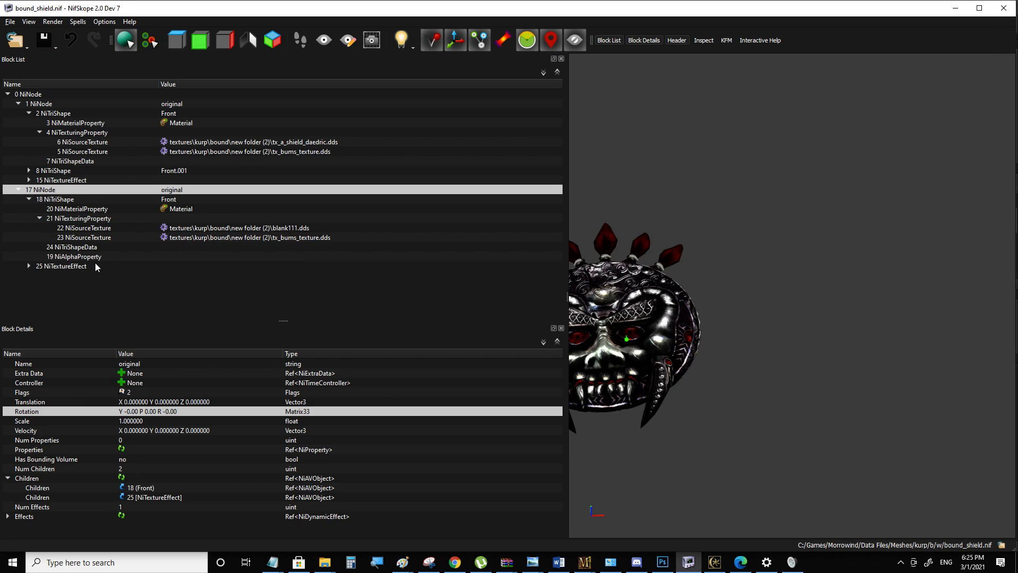
Copy the blank-textured overlay's "original" node branch and paste it twice under the root NiNode
left_click(29, 199)
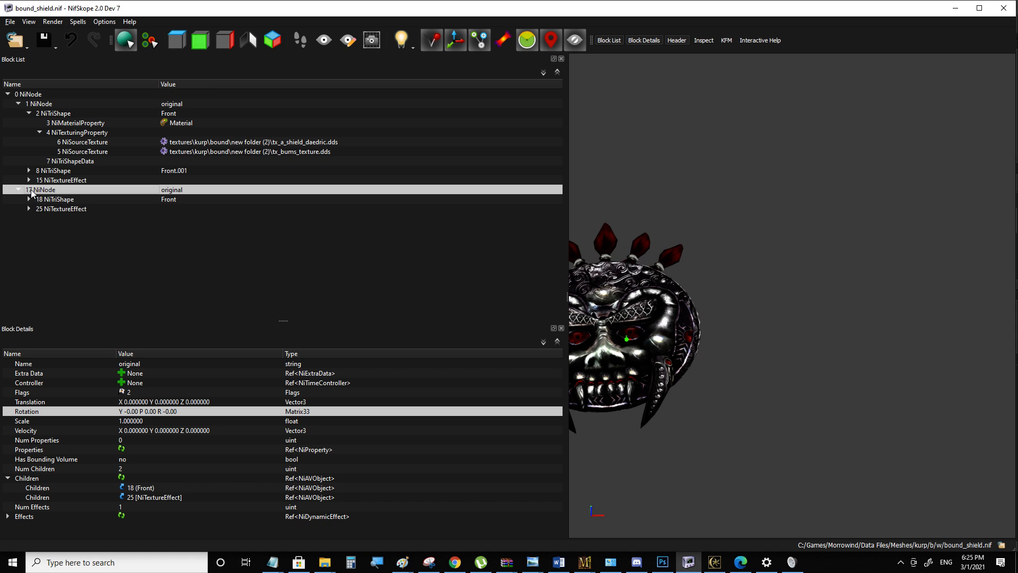
key("ctrl+c")
left_click(18, 103)
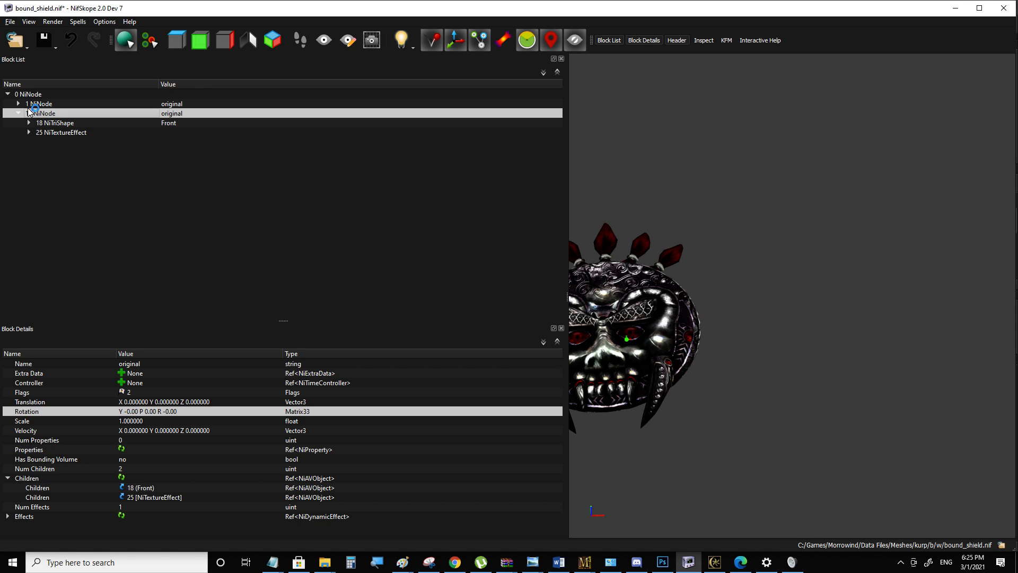
left_click(40, 97)
key("ctrl+v")
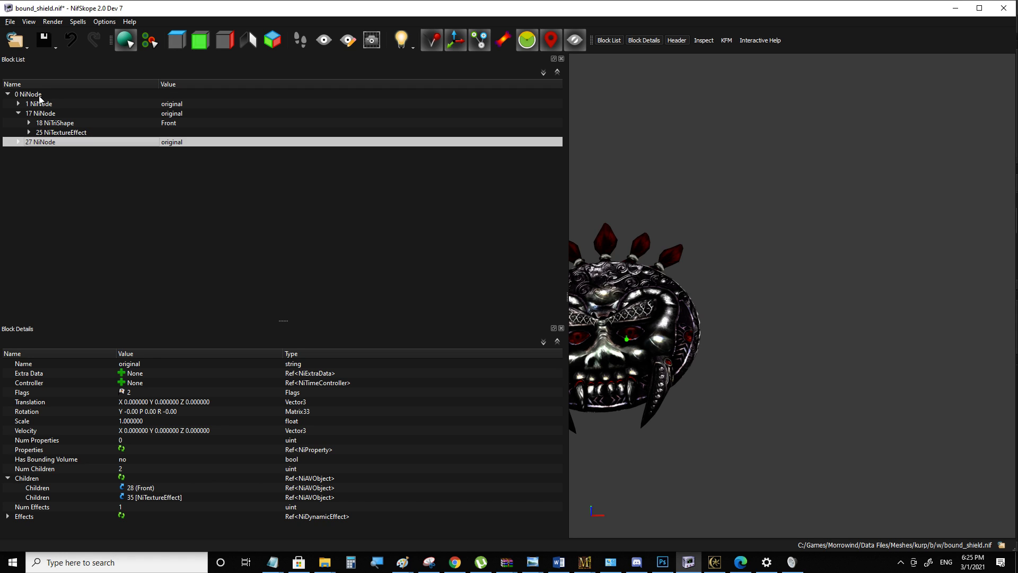
left_click(40, 96)
key("ctrl+v")
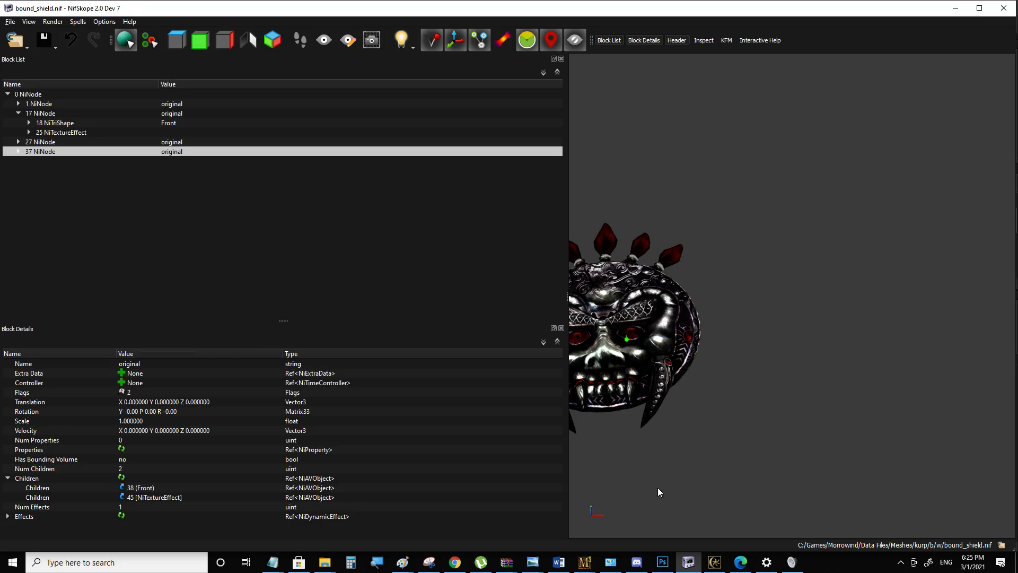
Switch to Morrowind, inspect the shield with the stacked overlays in third-person view, and return to NifSkope
left_click(714, 562)
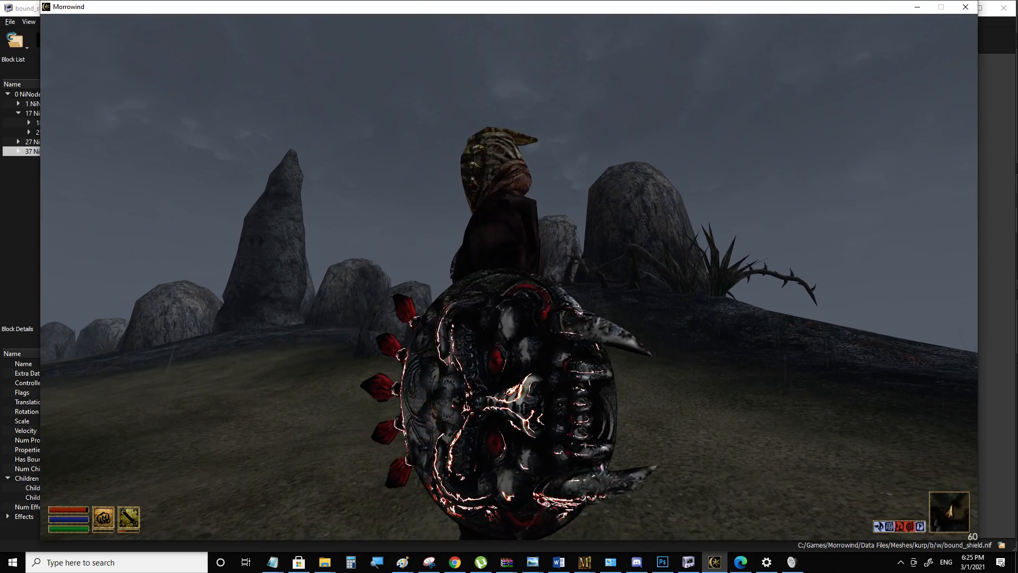
key("Tab")
key("Tab")
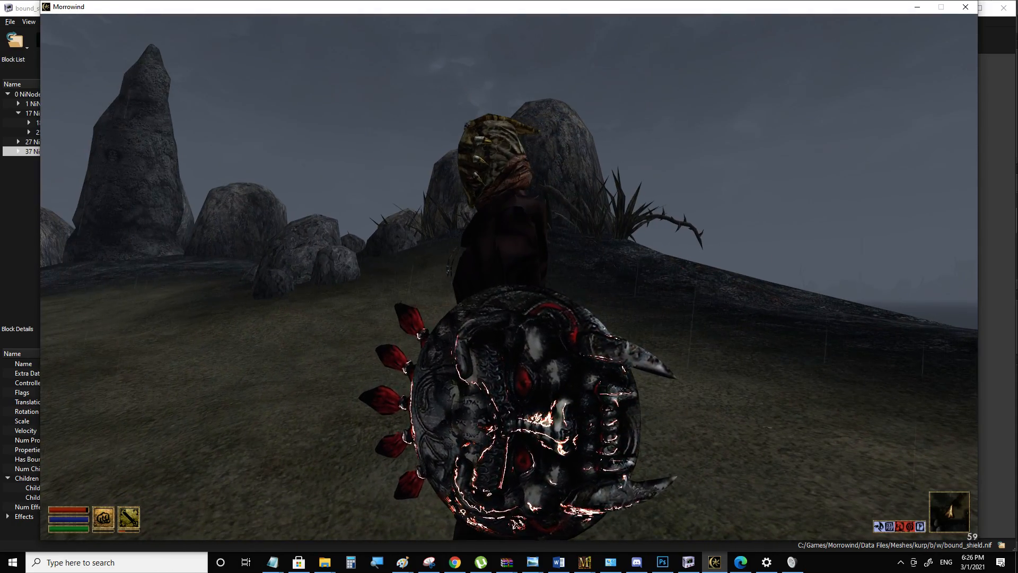
key("alt+Tab")
Expand both new copies and examine their Front shapes and the first copy's Bump Map Matrix
left_click(18, 141)
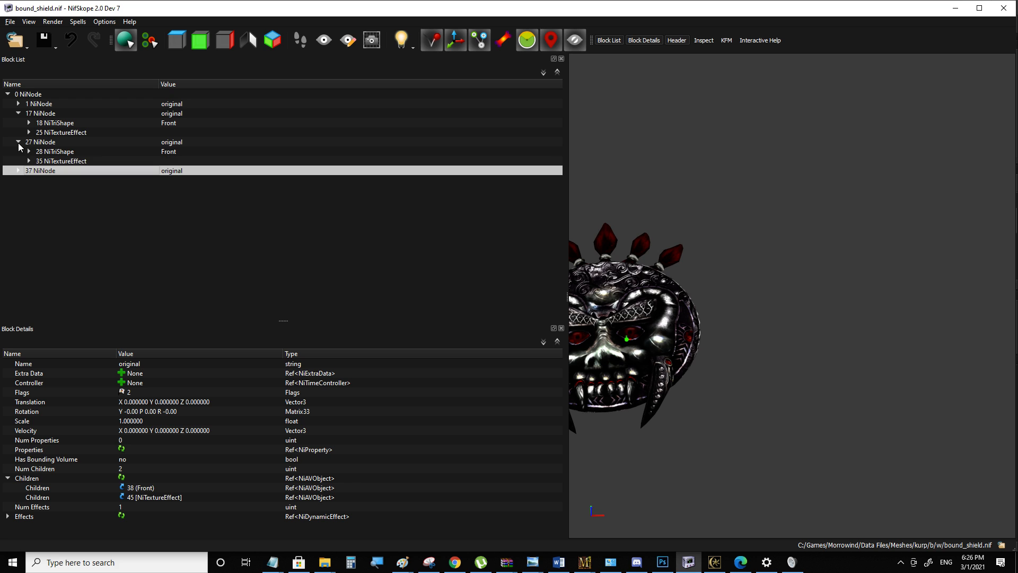
left_click(18, 170)
left_click(49, 152)
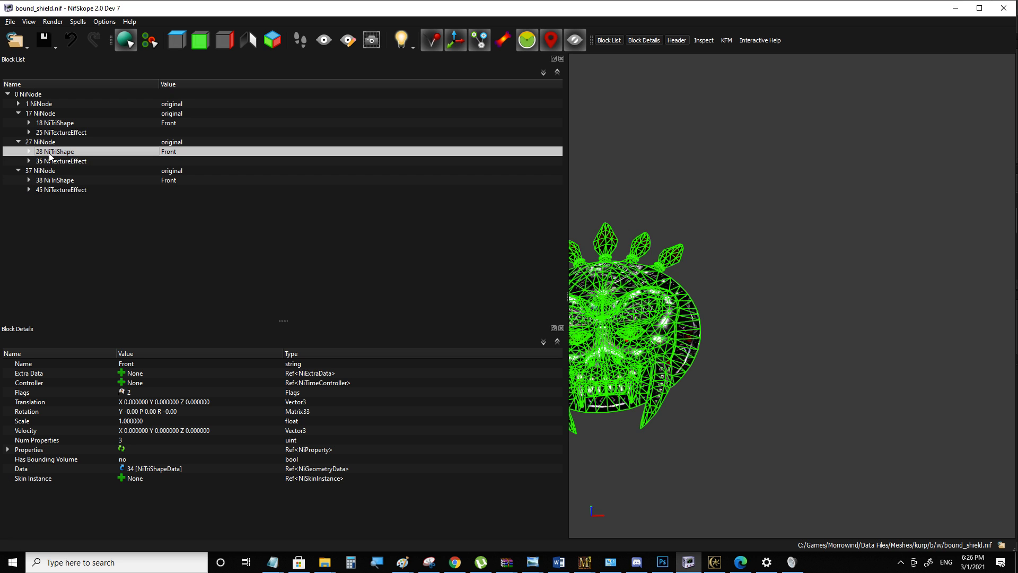
left_click(28, 151)
left_click(28, 218)
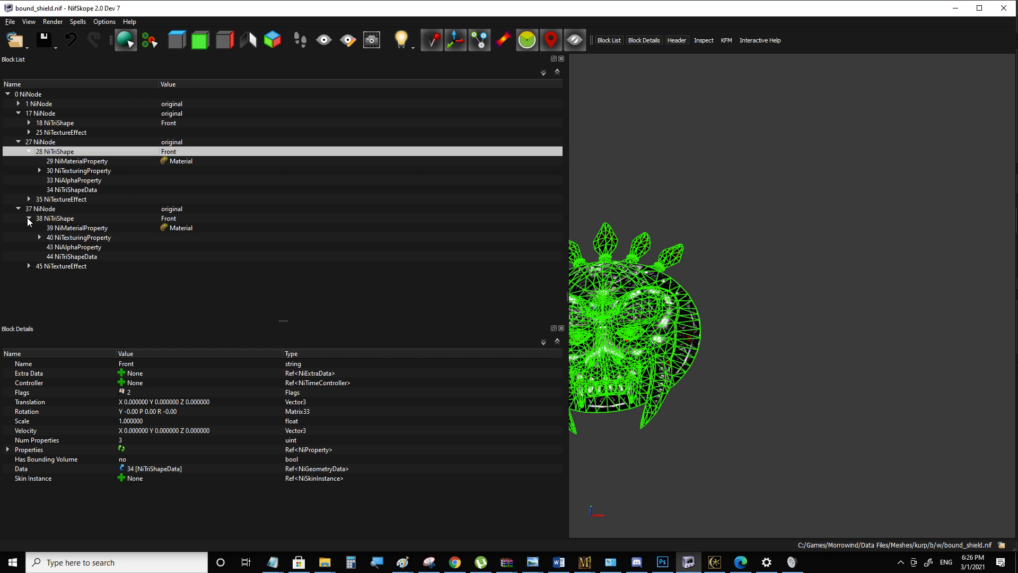
left_click(74, 170)
left_click(8, 516)
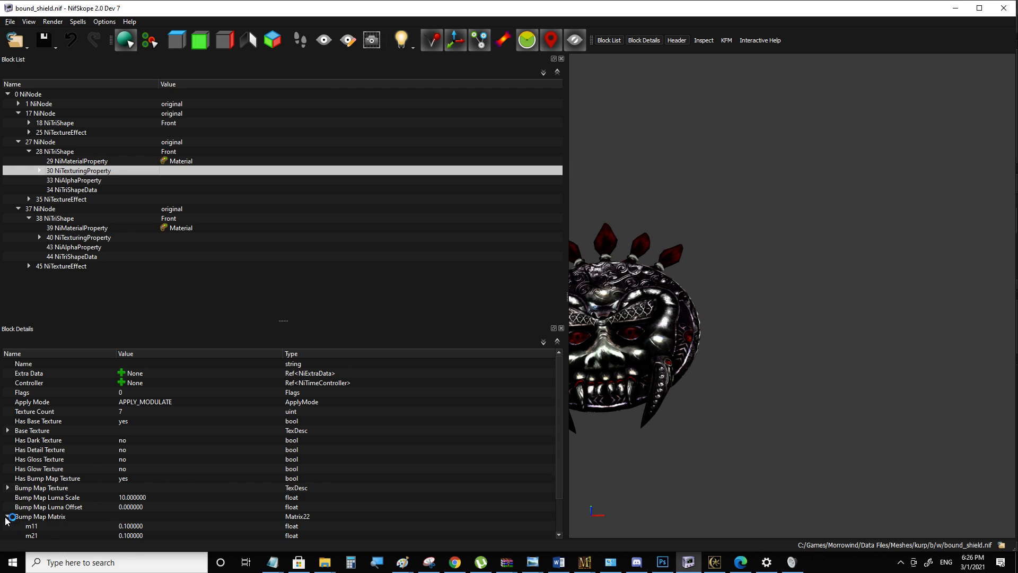
scroll(113, 471, "down", 2)
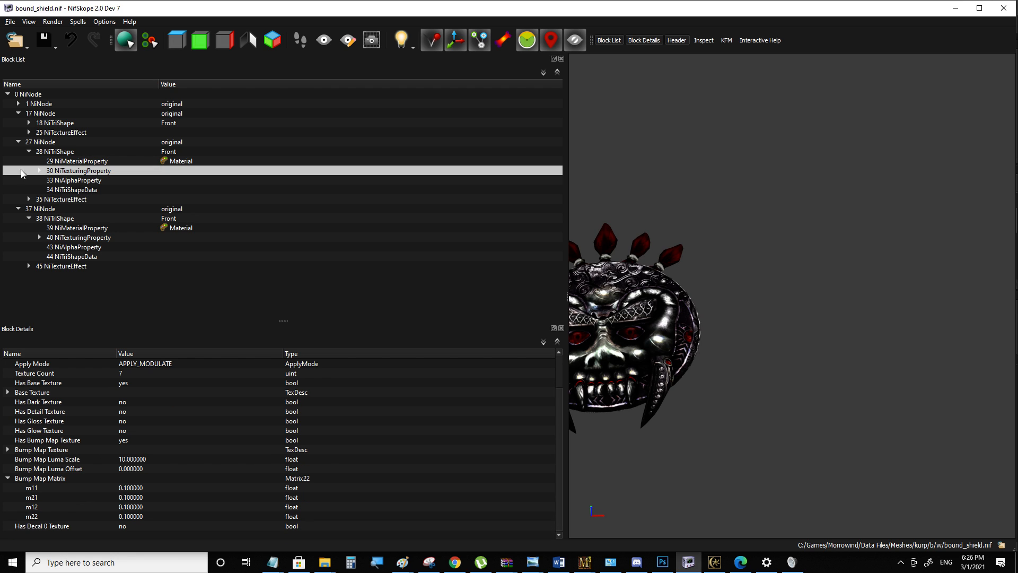
left_click(57, 219)
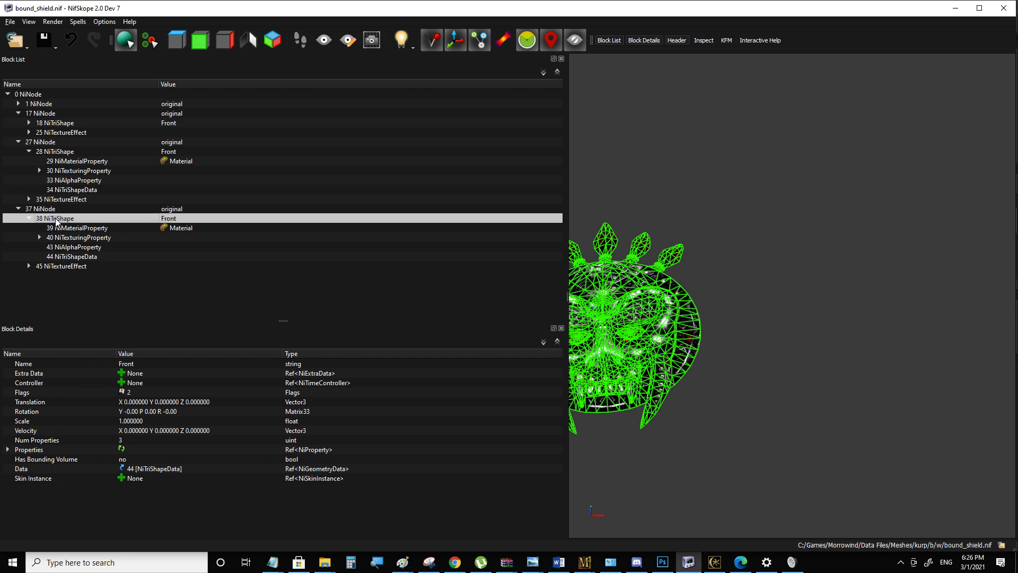
left_click(70, 151)
Set all four Bump Map Matrix values of the first new copy's texturing property to 0.25
left_click(69, 170)
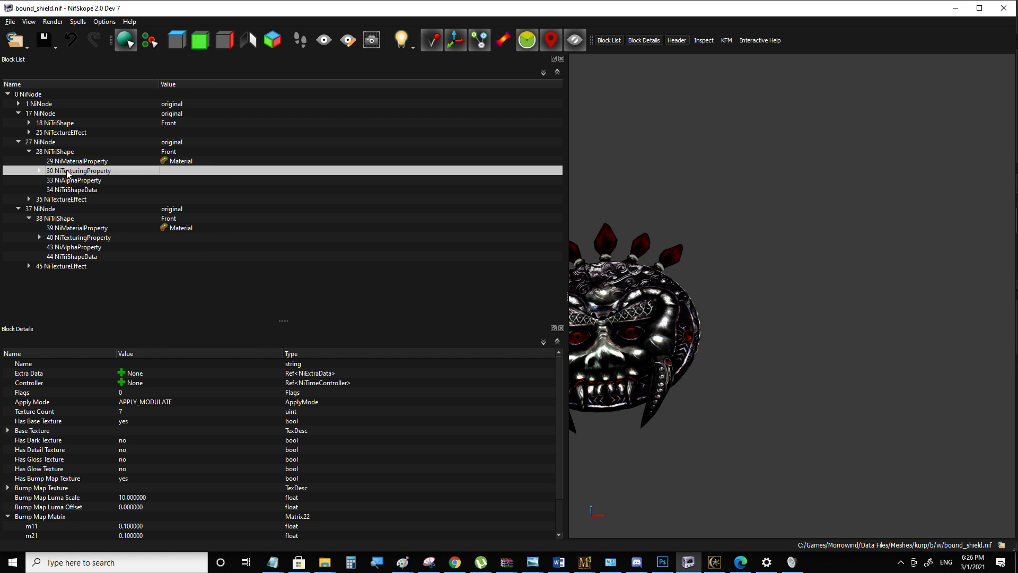
scroll(141, 496, "down", 2)
double_click(137, 488)
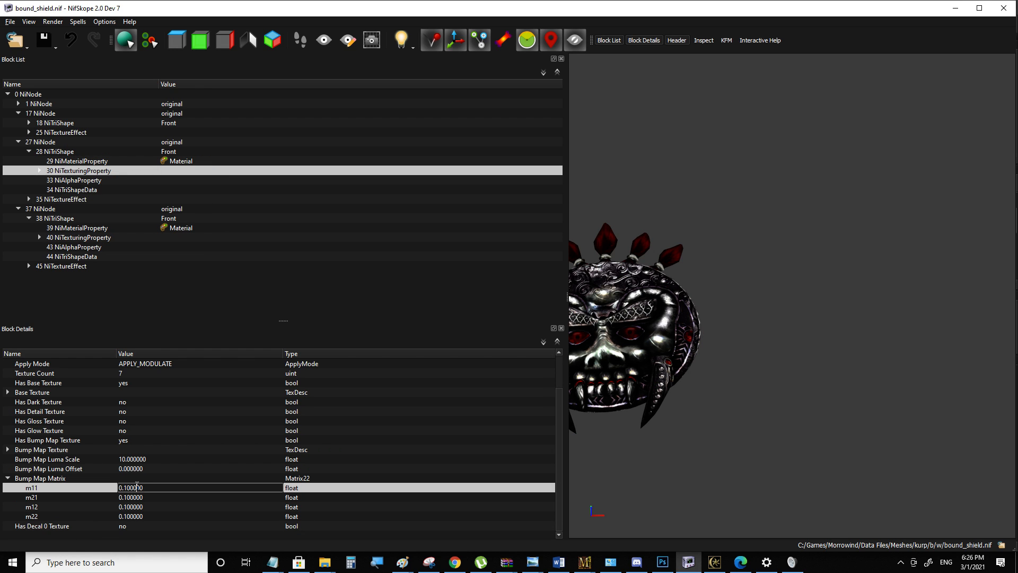
double_click(137, 486)
type("25")
left_click(132, 497)
left_click(133, 488)
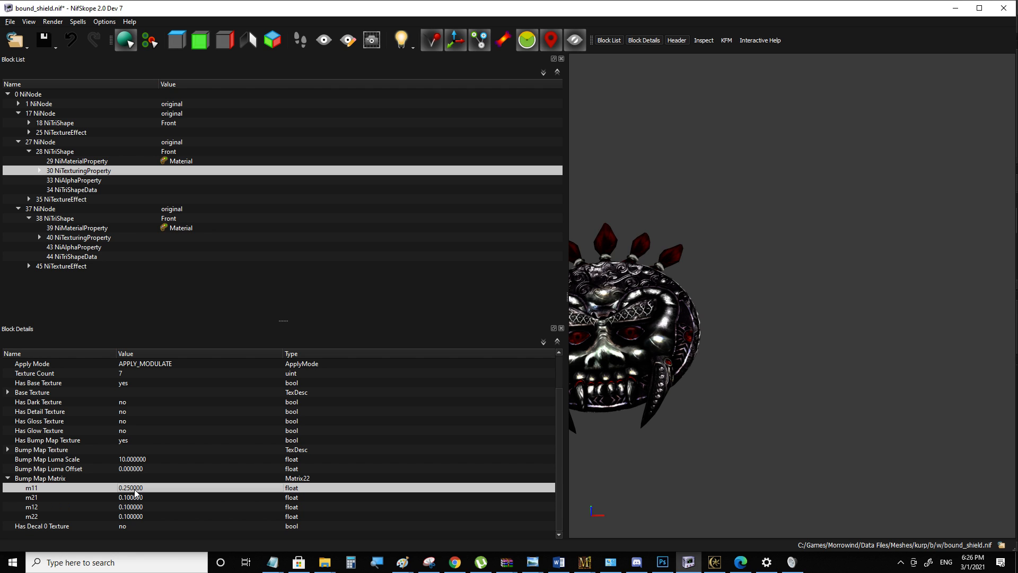
key("ctrl+c")
left_click(135, 498)
key("ctrl+v")
left_click(131, 505)
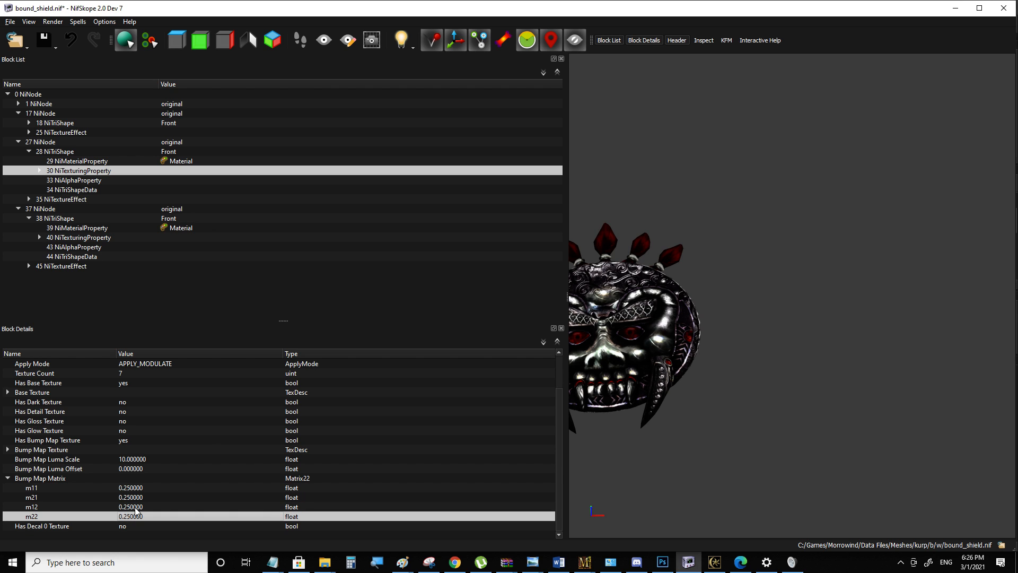
Set m11 in the Bump Map Matrix of the second new copy's texturing property to 0.7
left_click(54, 225)
left_click(58, 218)
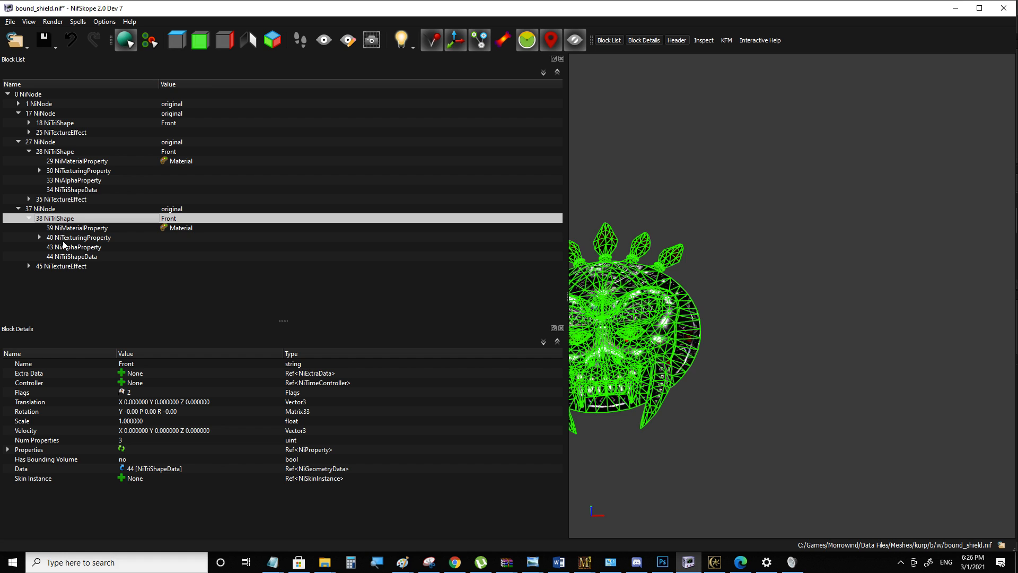
left_click(62, 238)
left_click(11, 516)
scroll(113, 520, "down", 2)
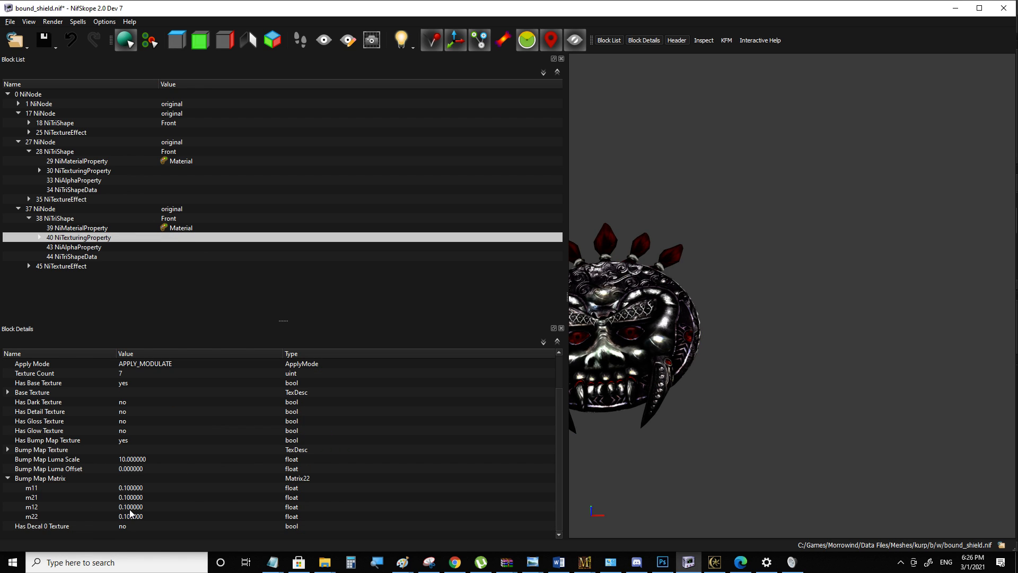
left_click(140, 487)
double_click(141, 488)
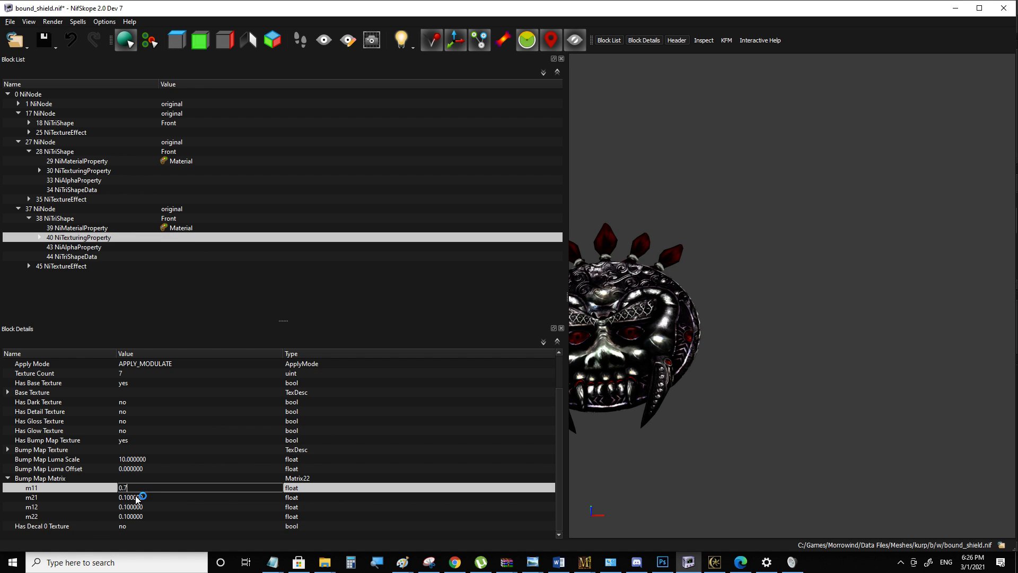
left_click(135, 497)
Copy the m11 value of 0.7 to m21, m12 and m22 of the second new copy's matrix and save the mesh
left_click(134, 488)
key("ctrl+c")
left_click(133, 497)
key("ctrl+v")
left_click(129, 507)
key("ctrl+v")
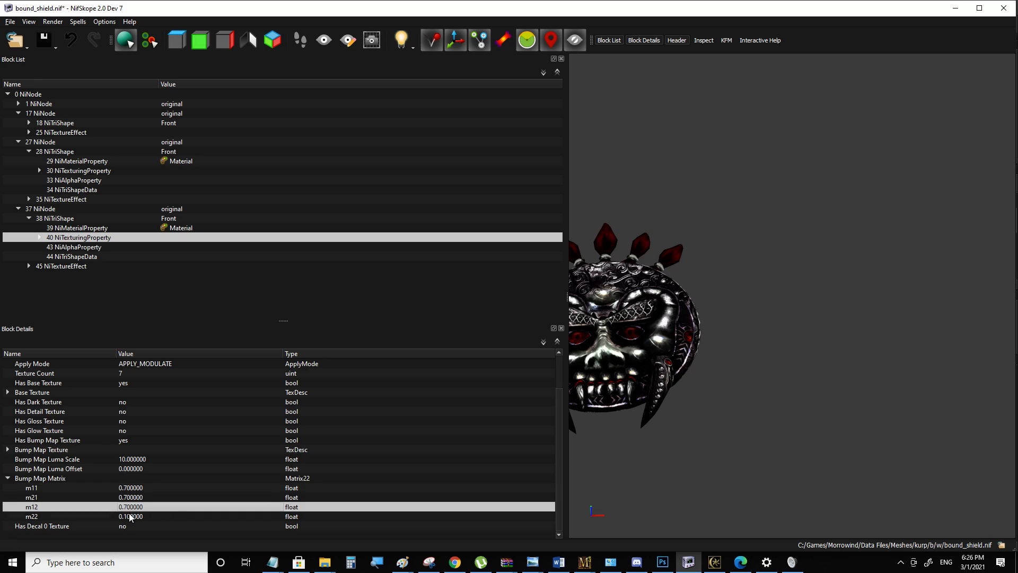
left_click(130, 516)
key("ctrl+v")
key("ctrl+s")
Look at the shield's highlights in Morrowind, then return to NifSkope and review the bump matrix and luma scale
left_click(717, 565)
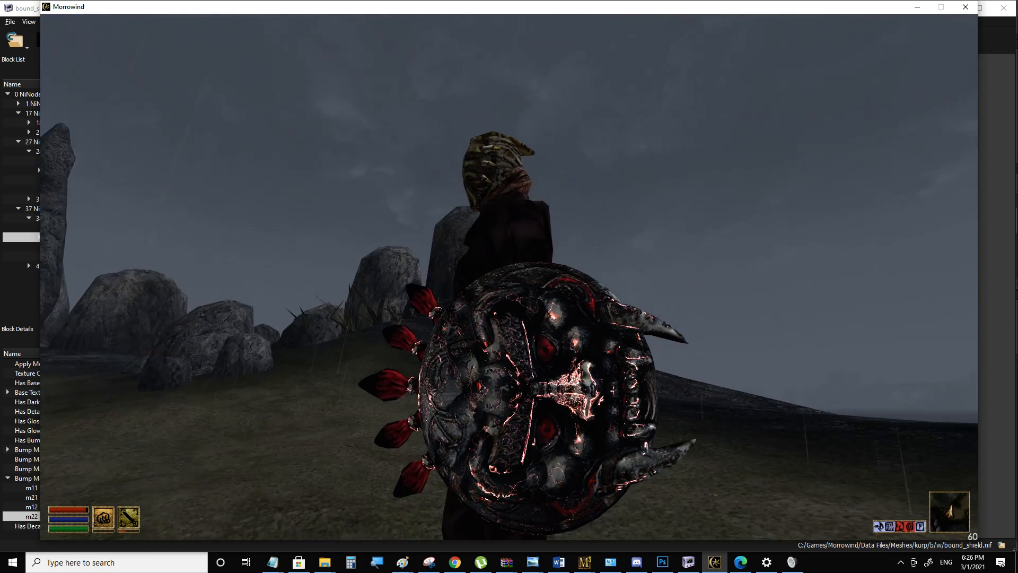
key("alt+Tab")
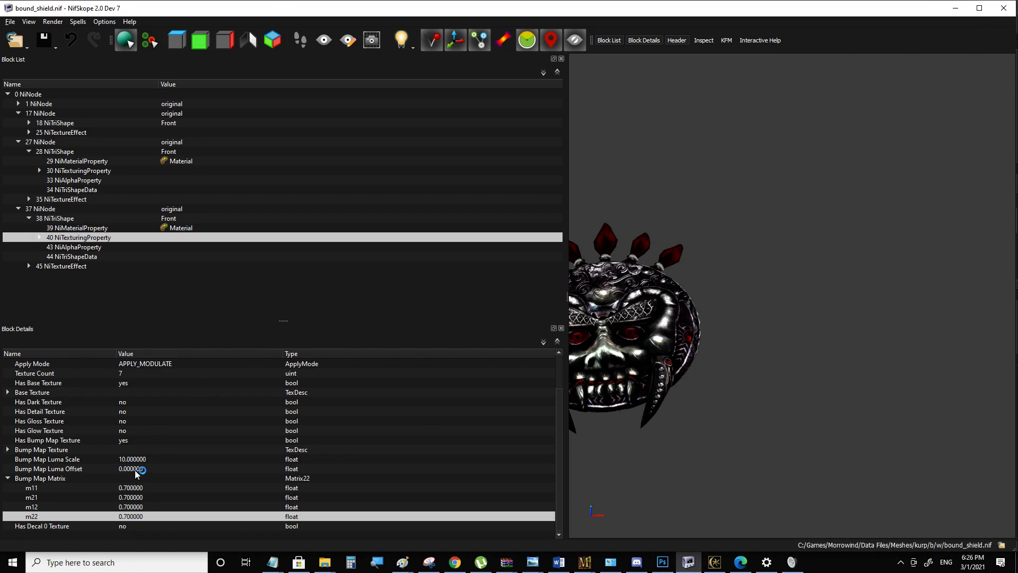
double_click(136, 487)
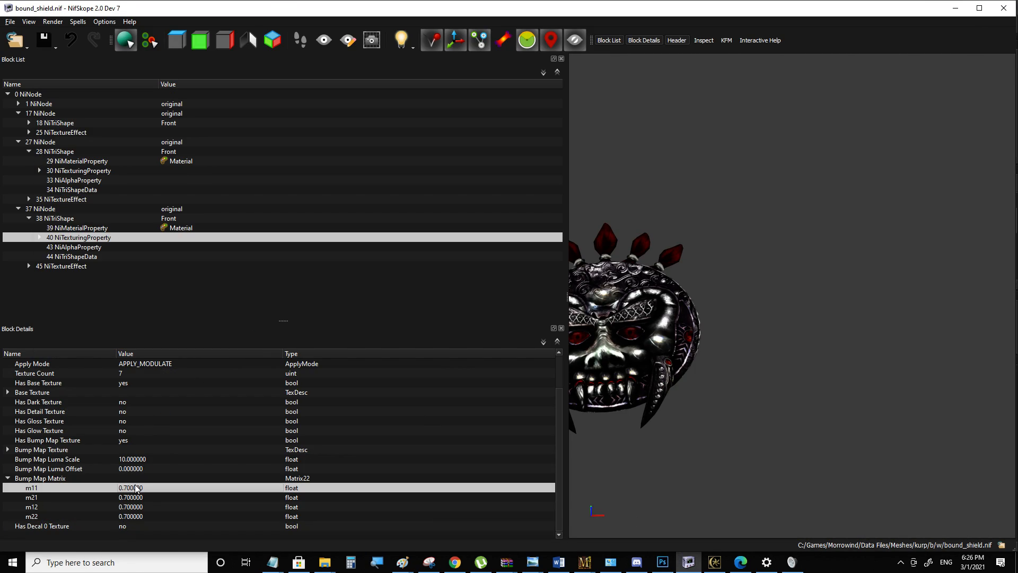
left_click(146, 461)
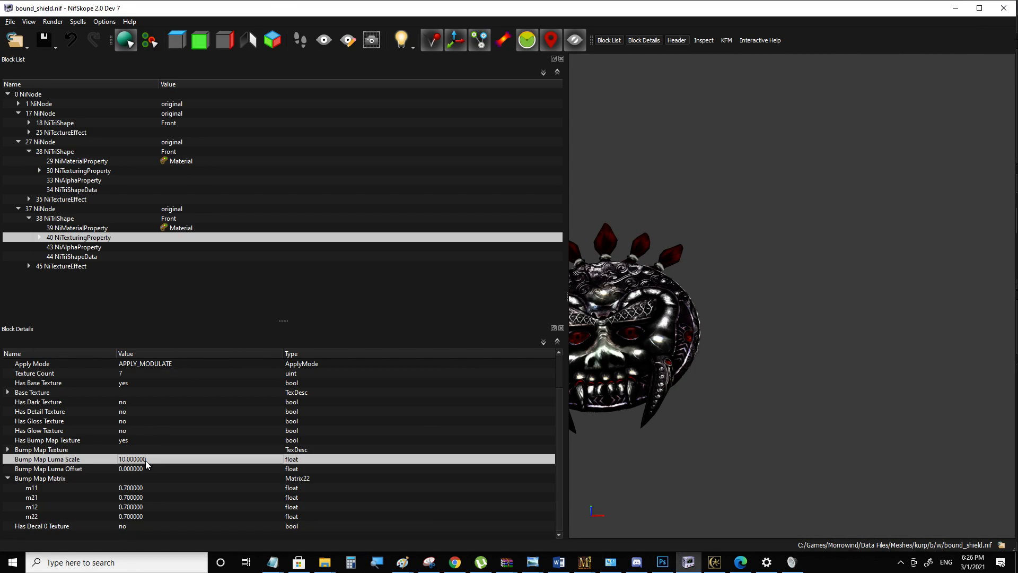
Replace the second new copy's NiTextureEffect source texture with chromatic_rfd60.dds from the kurp\bound\vfx folder
left_click(69, 266)
left_click(30, 266)
left_click(160, 277)
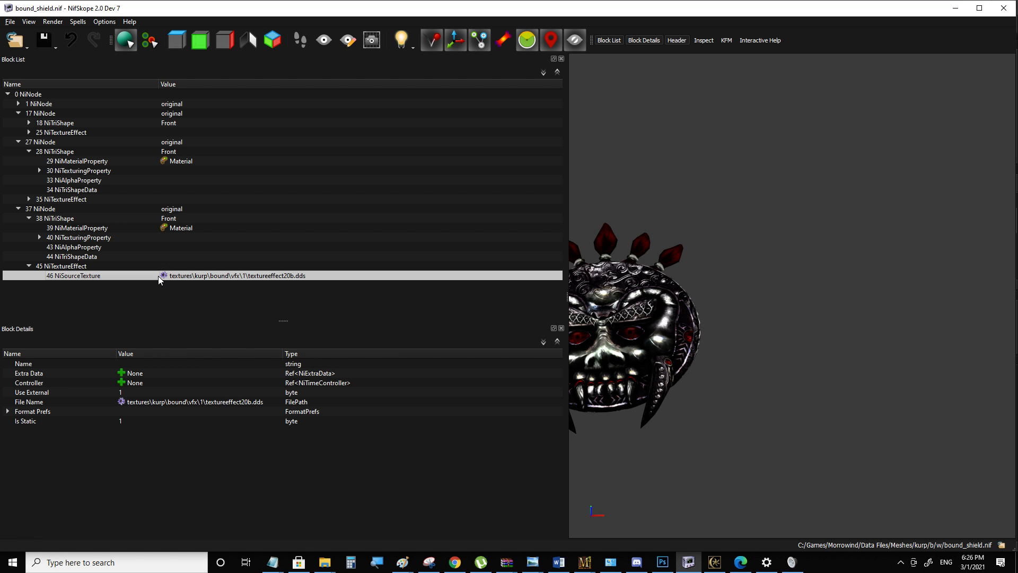
double_click(160, 276)
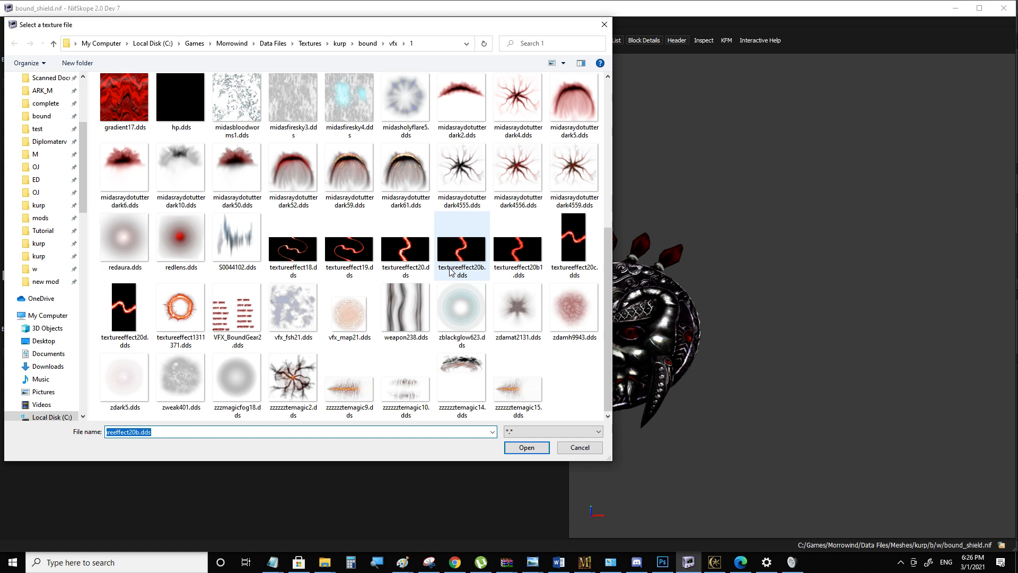
scroll(410, 295, "up", 5)
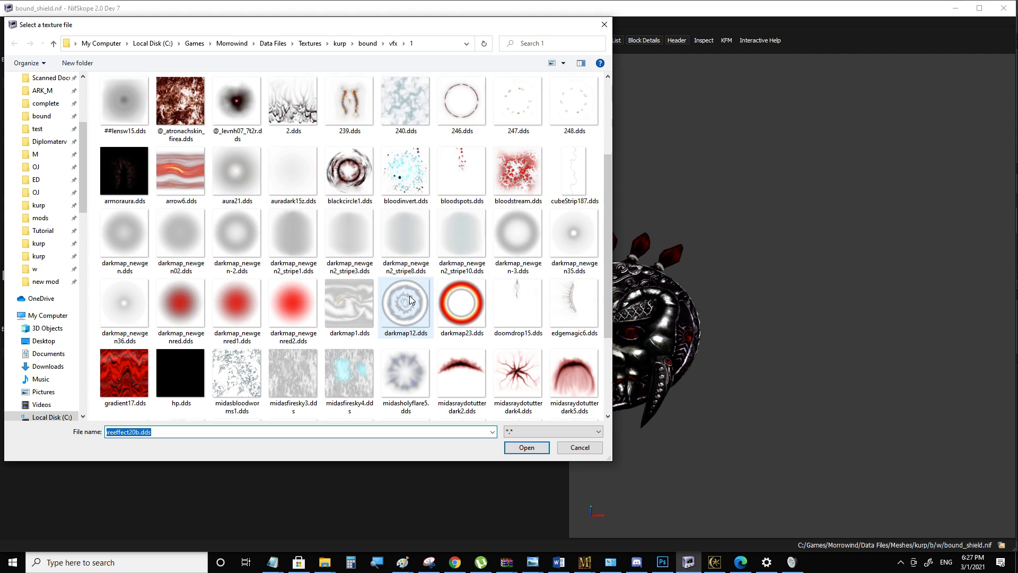
left_click(393, 44)
scroll(397, 173, "down", 10)
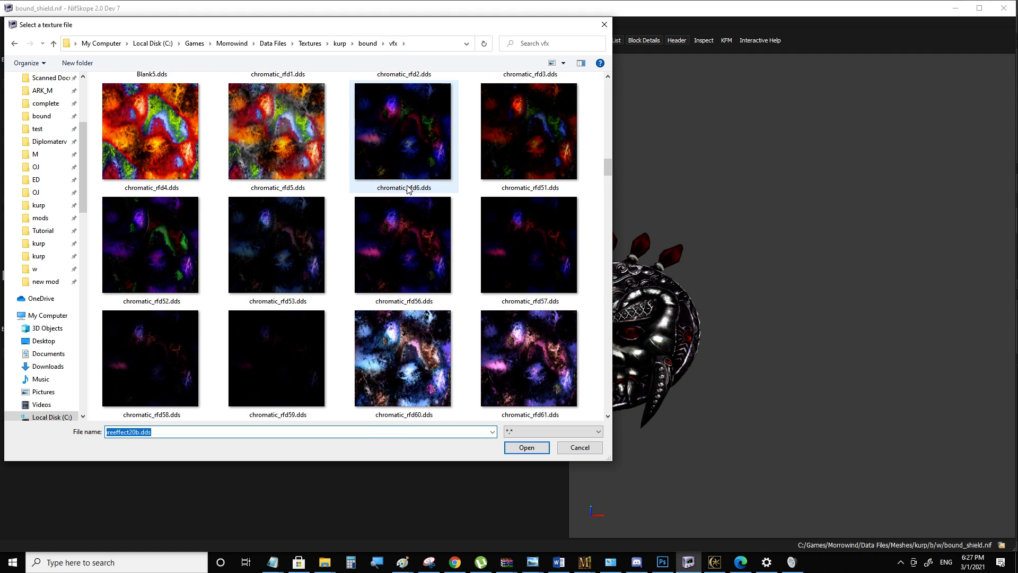
left_click(440, 341)
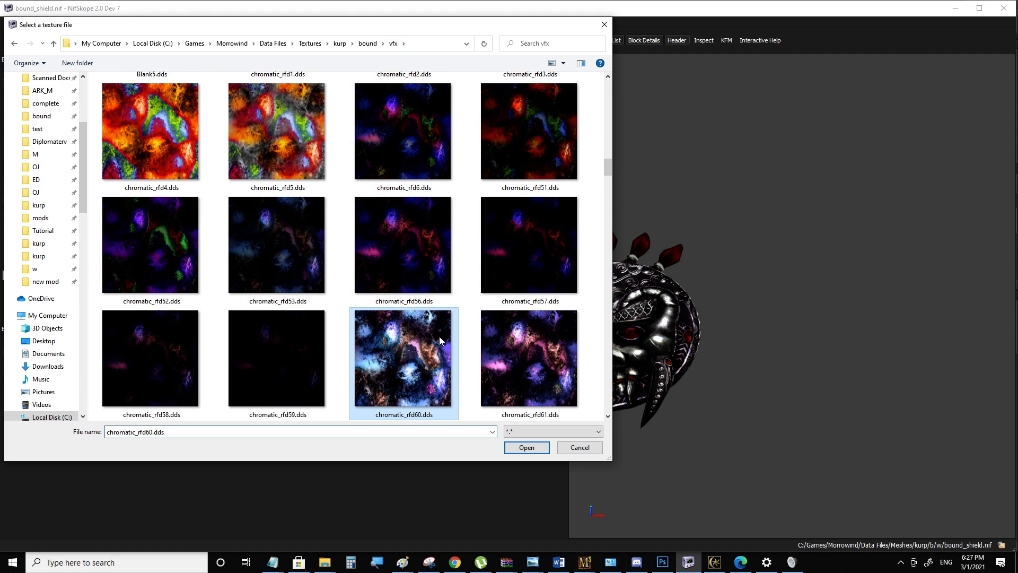
left_click(515, 448)
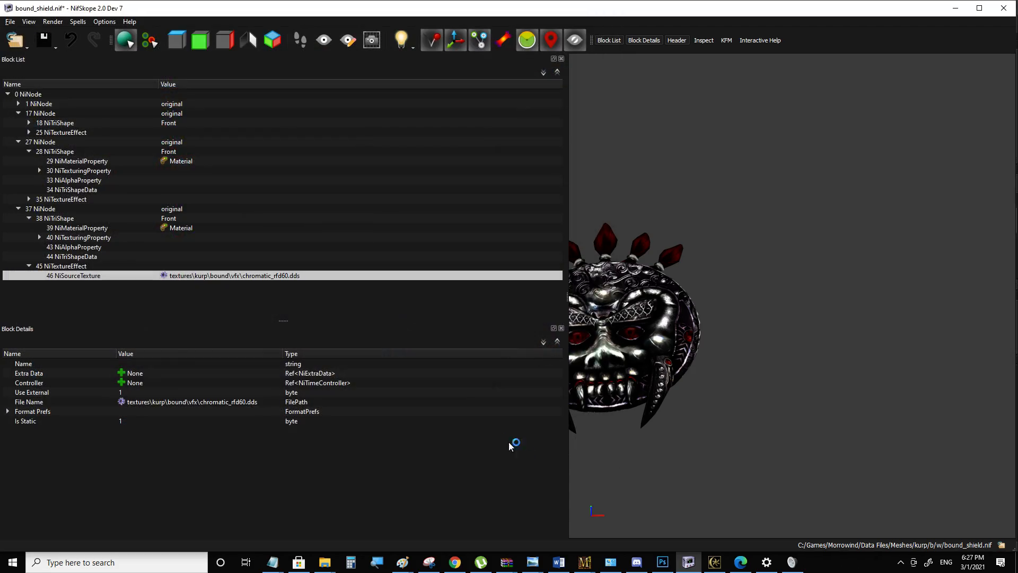
Check the chromatic reflection on the shield in Morrowind's third-person view, then return to NifSkope
left_click(716, 558)
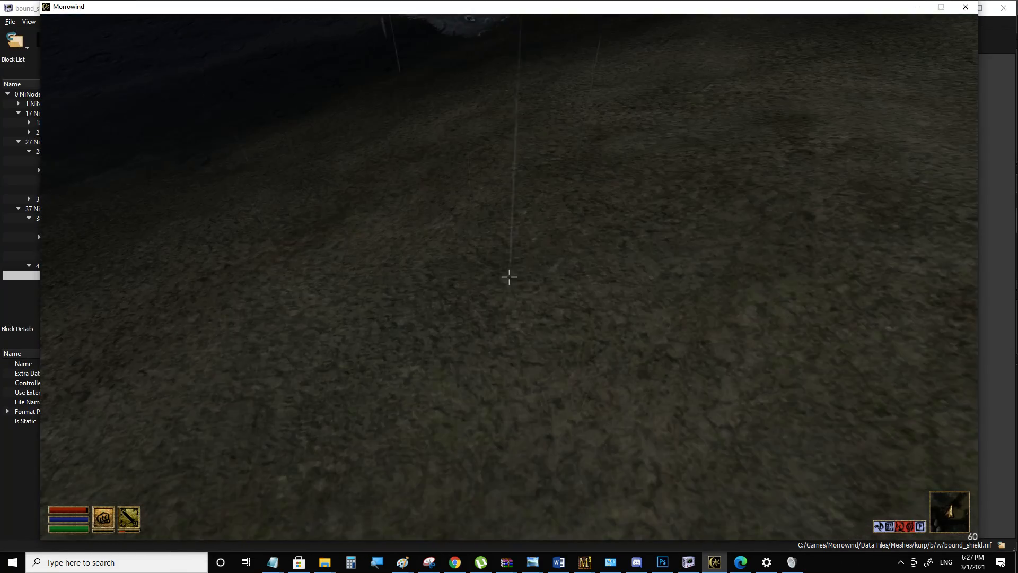
key("Tab")
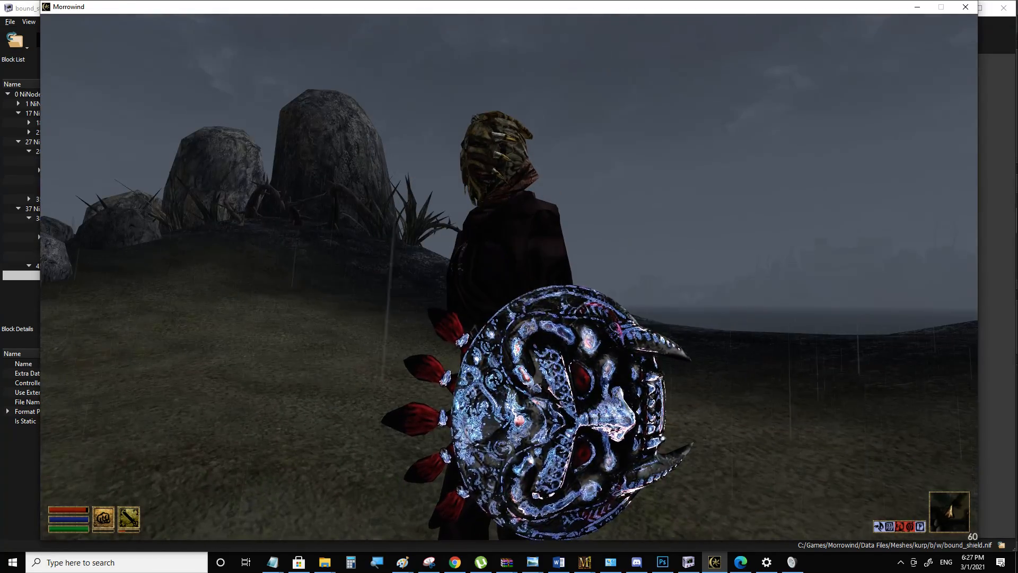
key("alt+Tab")
Delete the second new copy's "original" node branch (block 37) and select the first new copy's node (block 27)
left_click(56, 212)
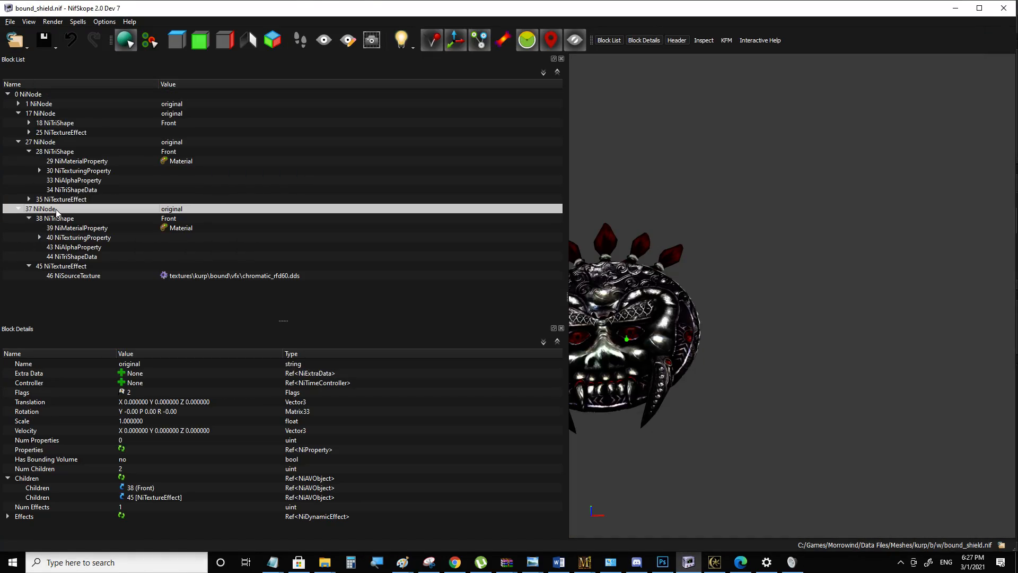
key("ctrl+Delete")
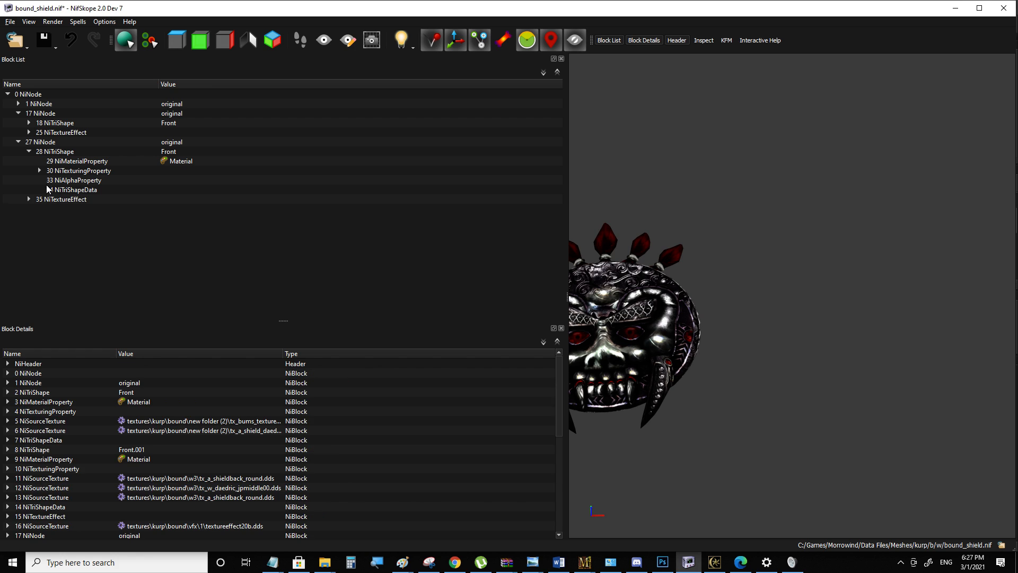
left_click(40, 143)
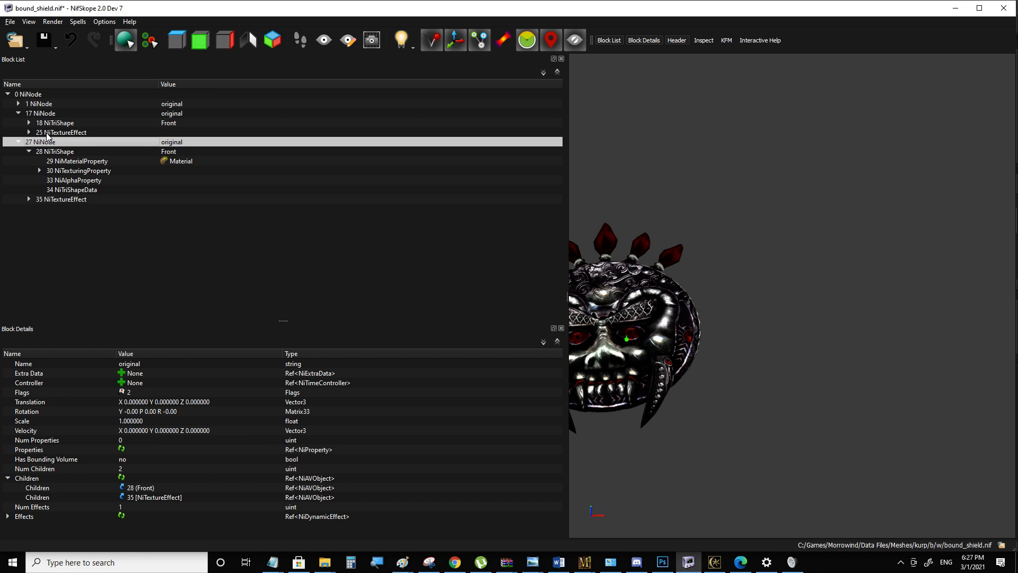
Expand the NiTextureEffect in block 25, check the shield's reflections from different angles in Morrowind, and return to NifSkope
key("Up")
key("Right")
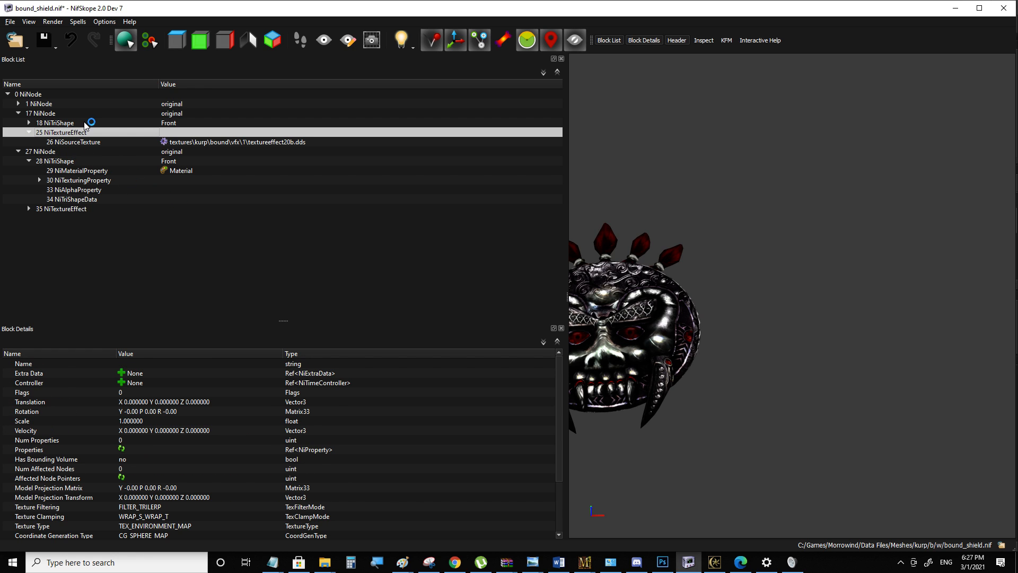
left_click(716, 561)
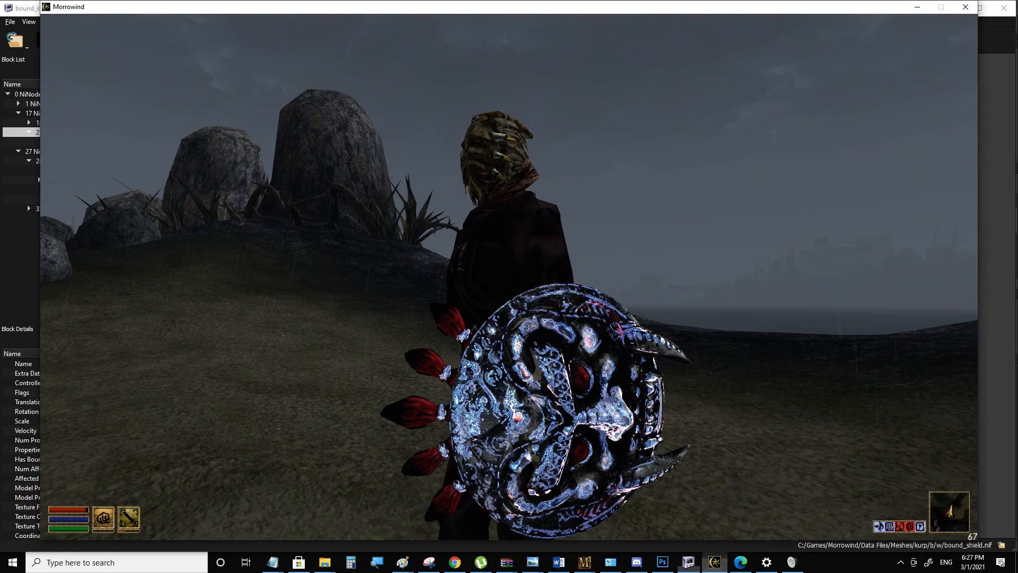
left_click(715, 561)
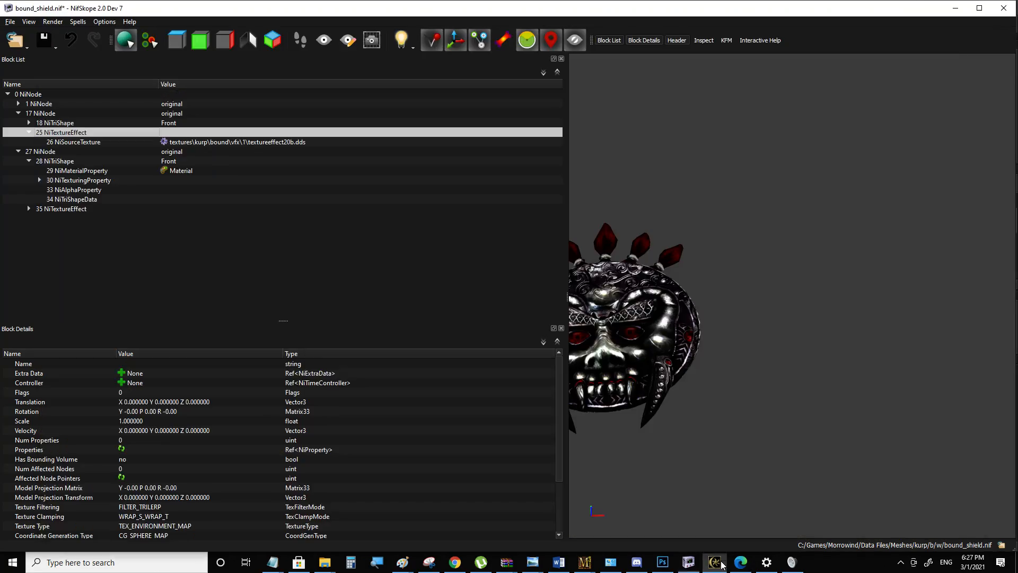
left_click(715, 562)
key("f")
key("f")
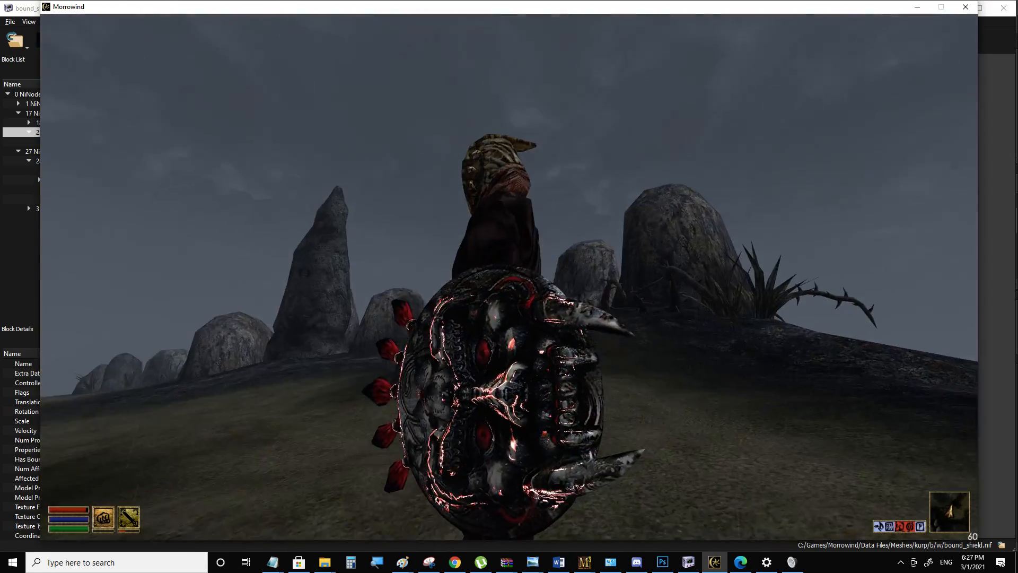
key("alt+Tab")
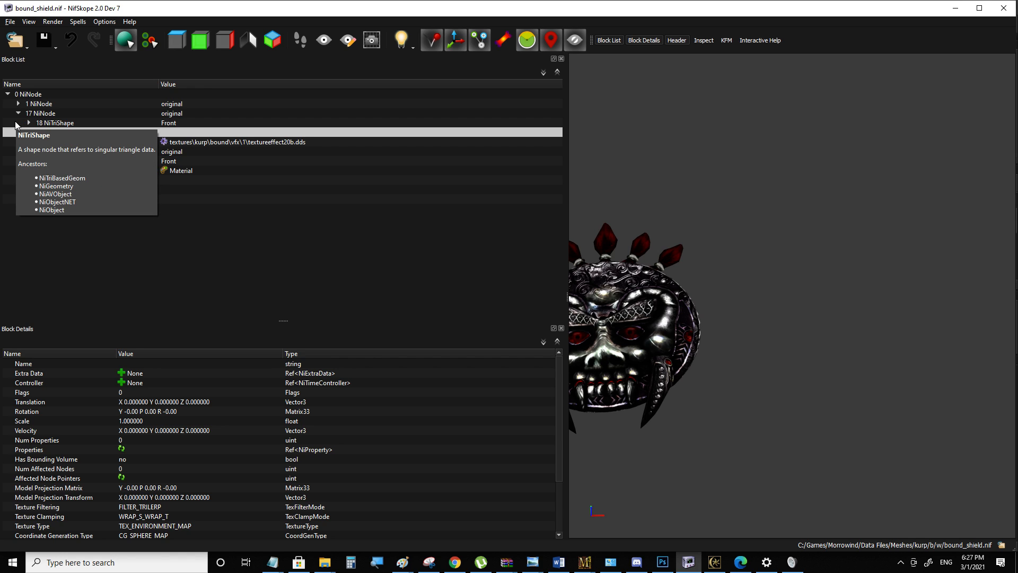
Insert a new NiKeyframeController block into the bound shield mesh
right_click(46, 237)
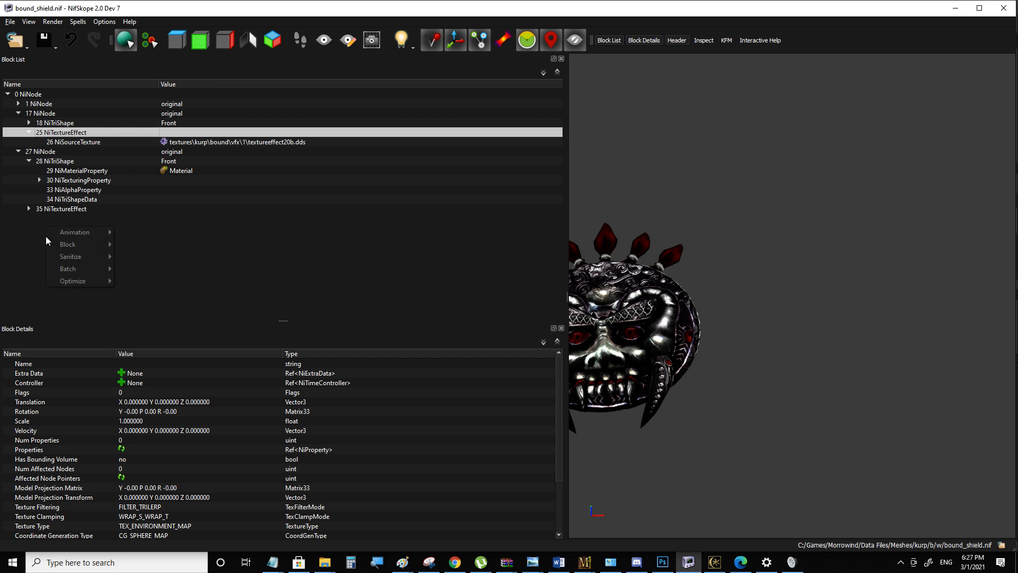
mouse_move(67, 244)
left_click(132, 244)
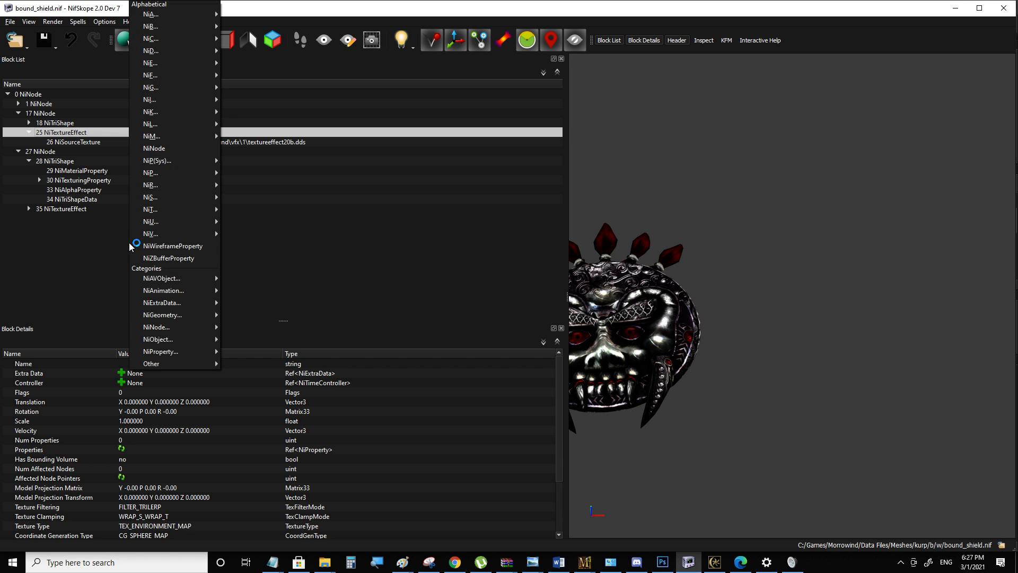
mouse_move(169, 112)
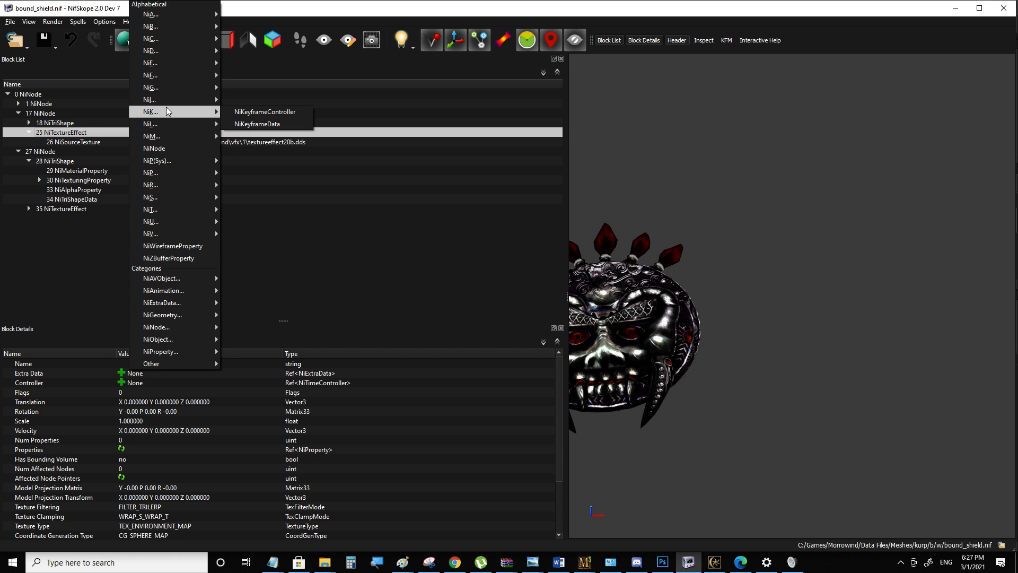
left_click(270, 112)
Delete the last "original" node branch (block 28) under the root node
left_click(8, 103)
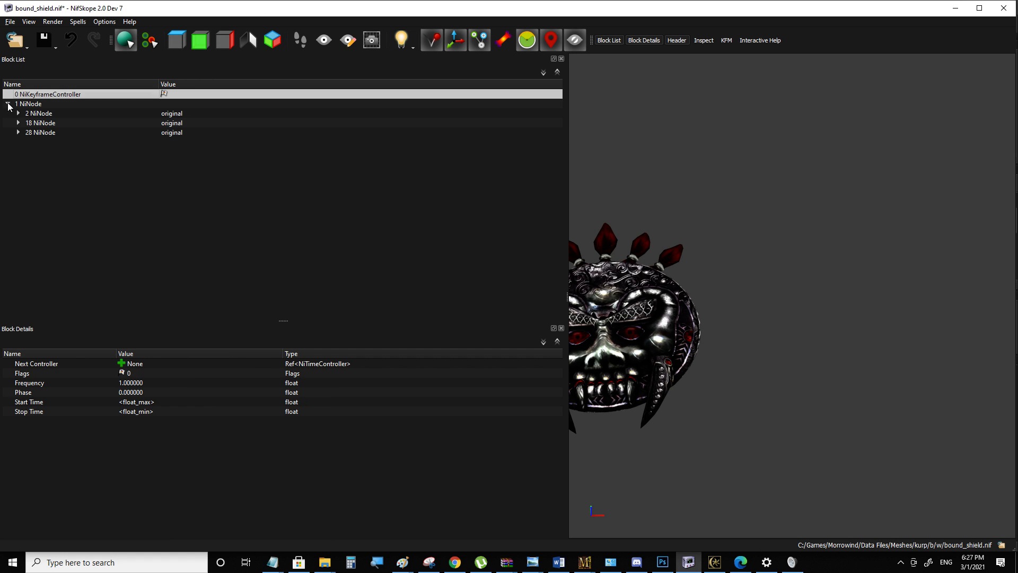
left_click(18, 123)
left_click(30, 152)
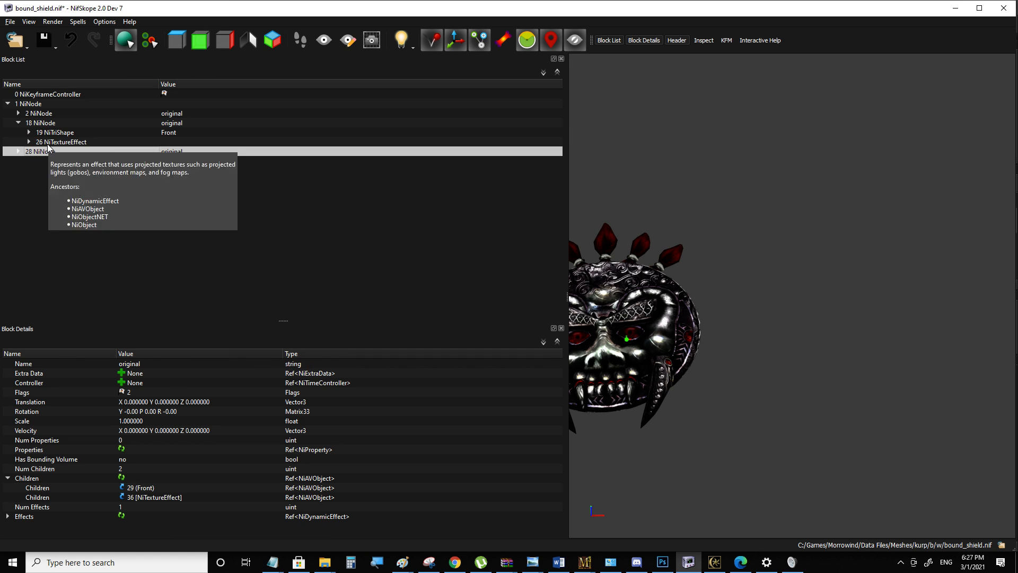
key("Delete")
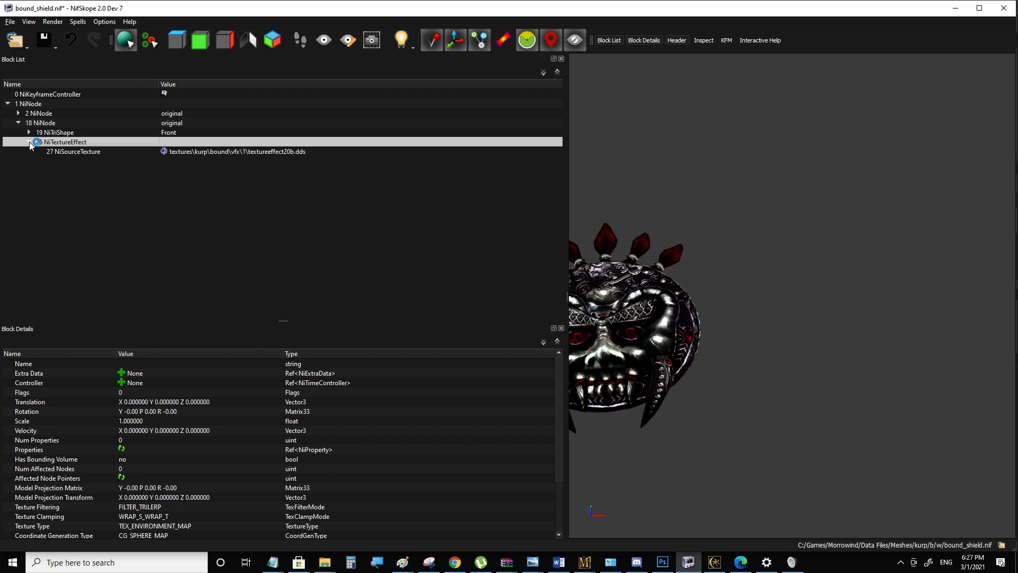
Assign the NiKeyframeController (block 0) as the controller of the NiTextureEffect in block 26
left_click(56, 95)
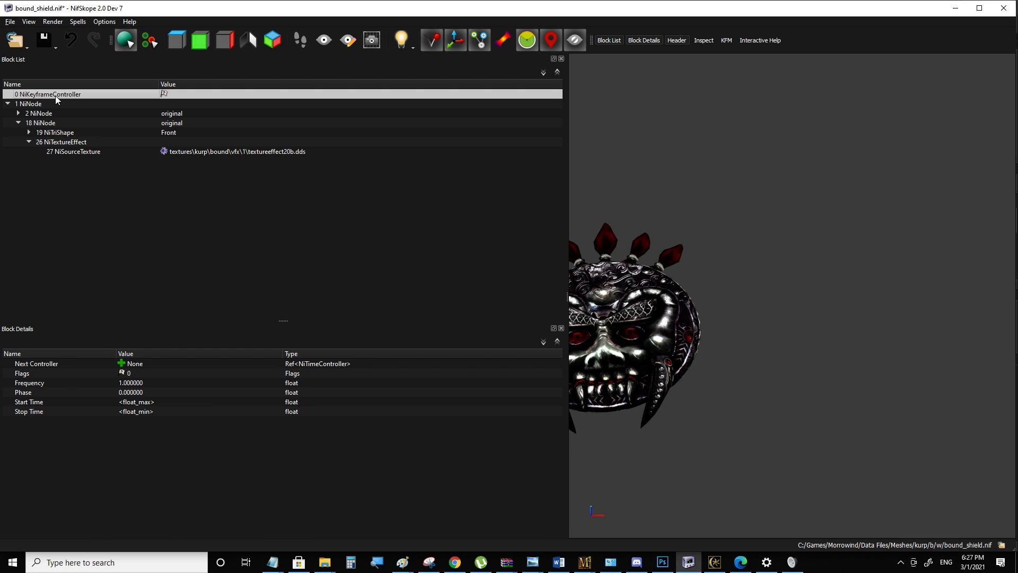
left_click(65, 143)
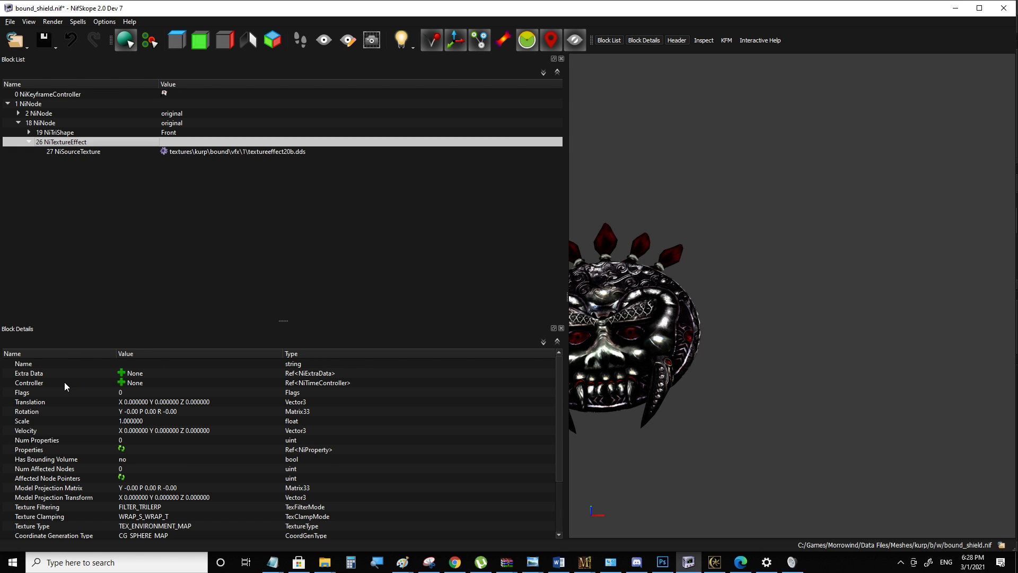
double_click(140, 383)
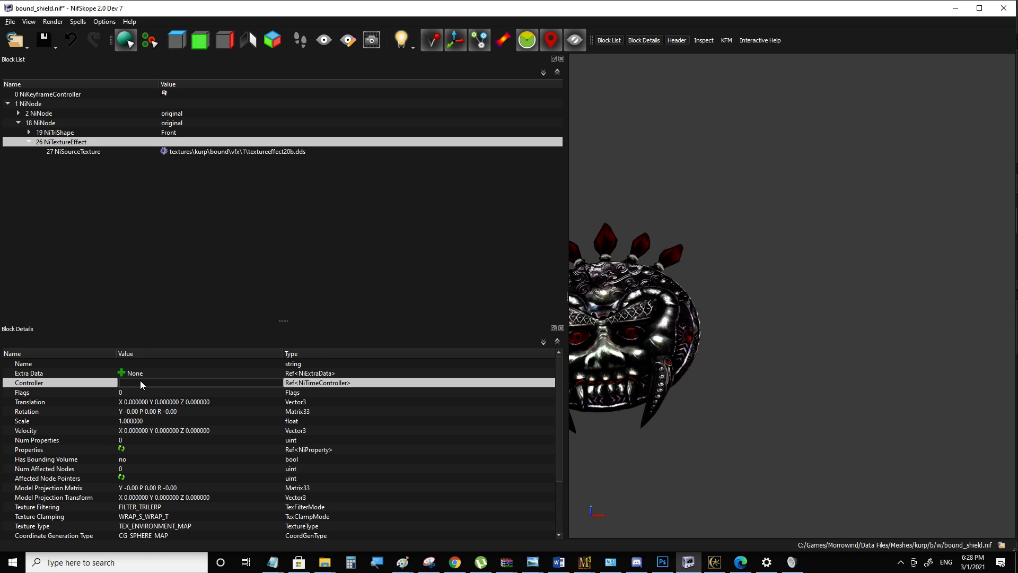
type("0")
left_click(39, 95)
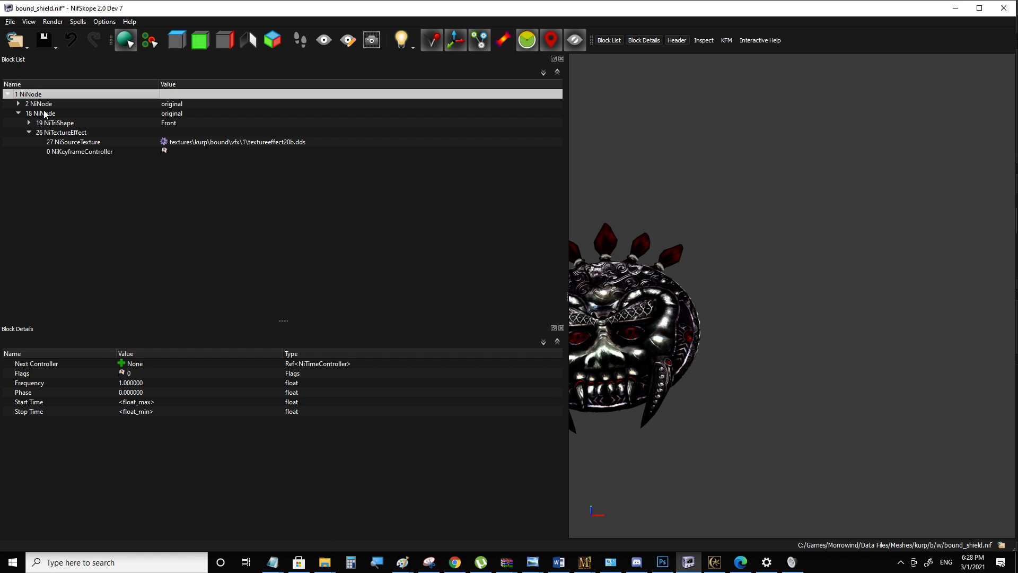
left_click(67, 152)
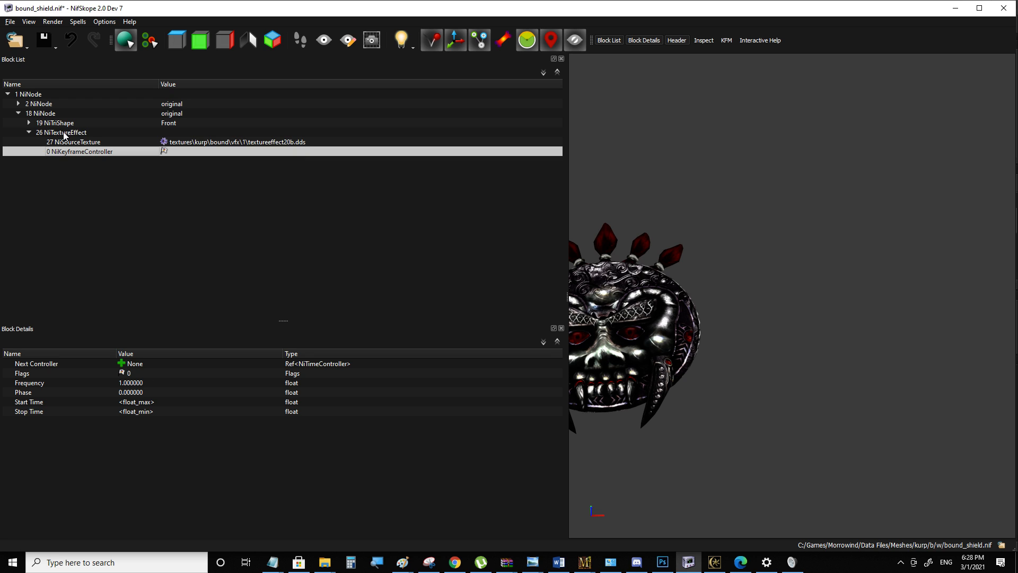
left_click(64, 133)
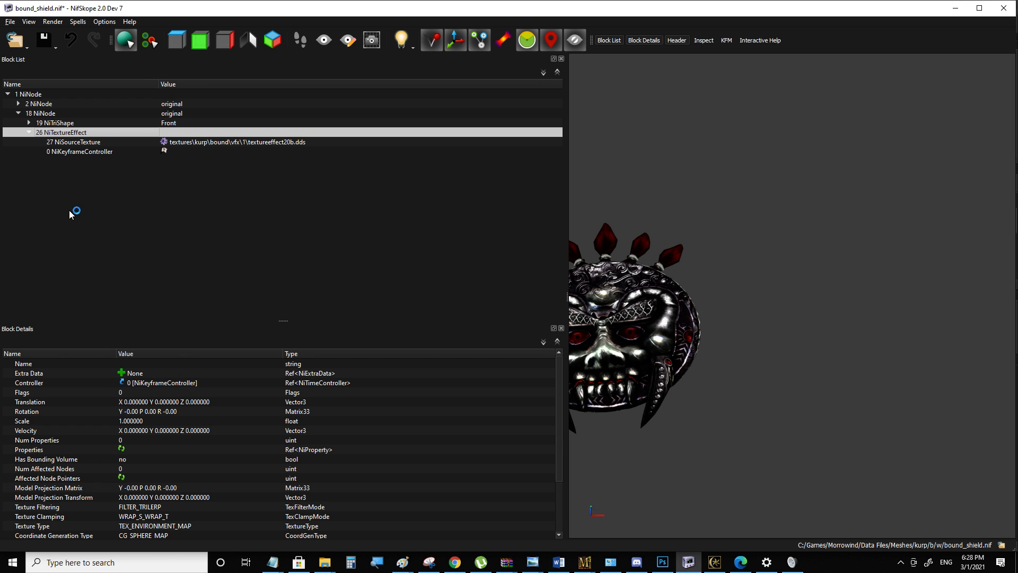
Set the NiKeyframeController's flags to 8, its start time to 0 and its stop time to 5
left_click(69, 152)
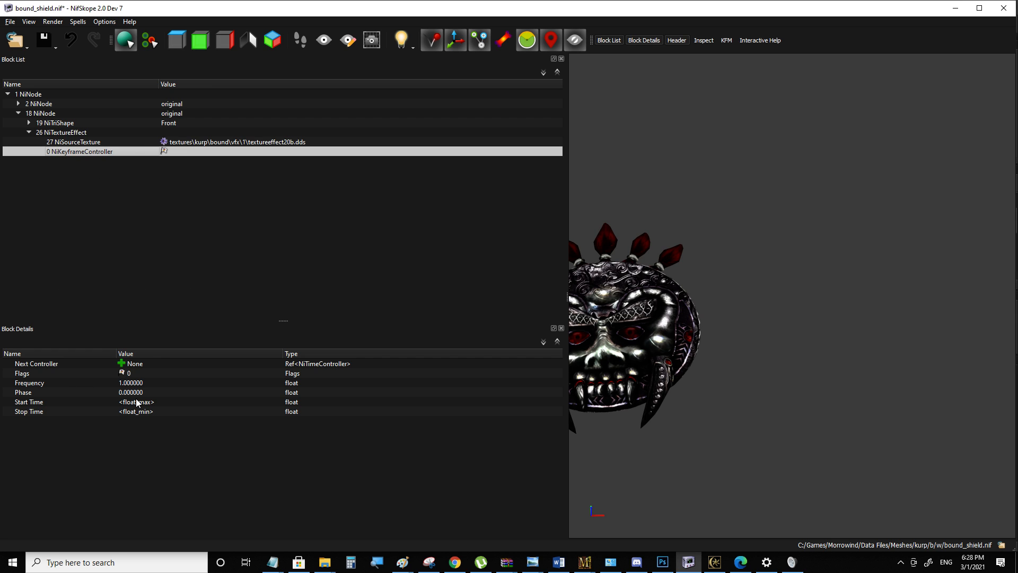
double_click(138, 374)
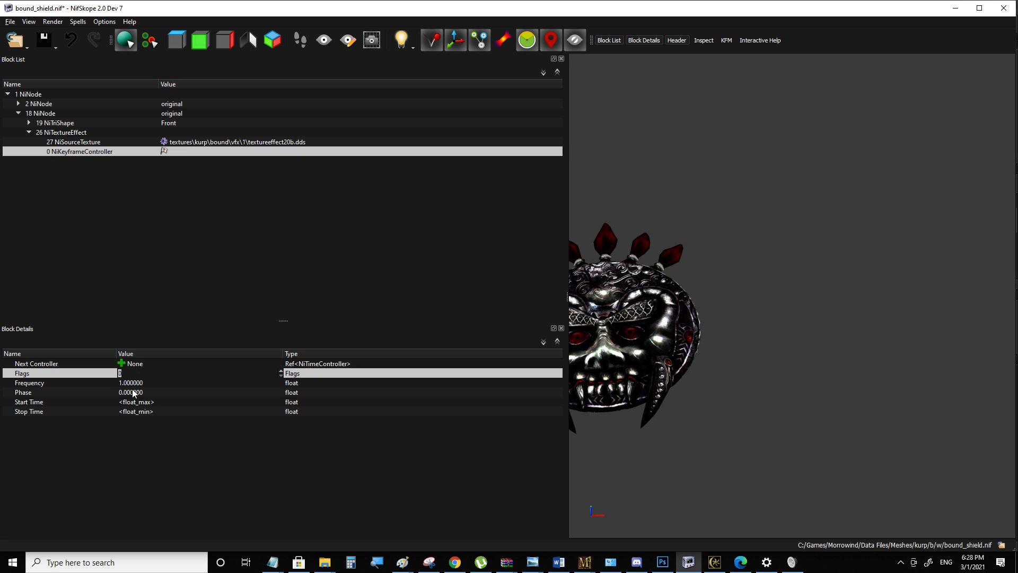
type("8")
left_click(133, 393)
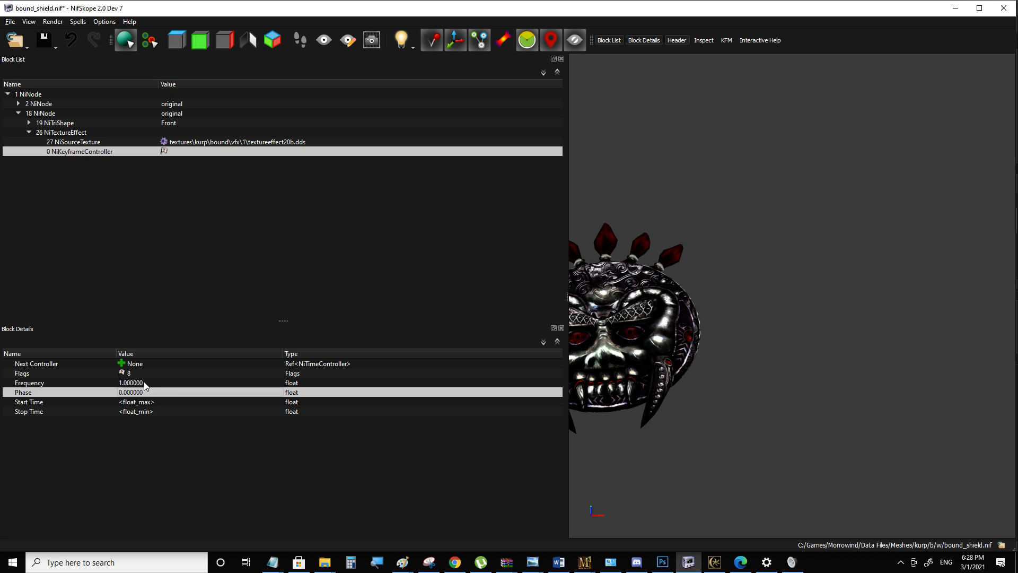
double_click(140, 403)
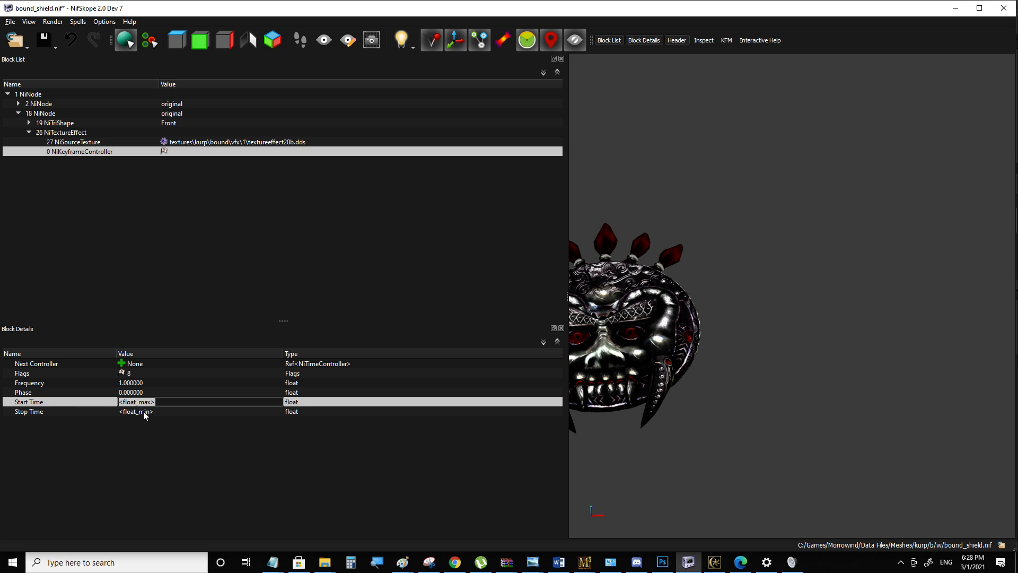
type("0")
double_click(144, 412)
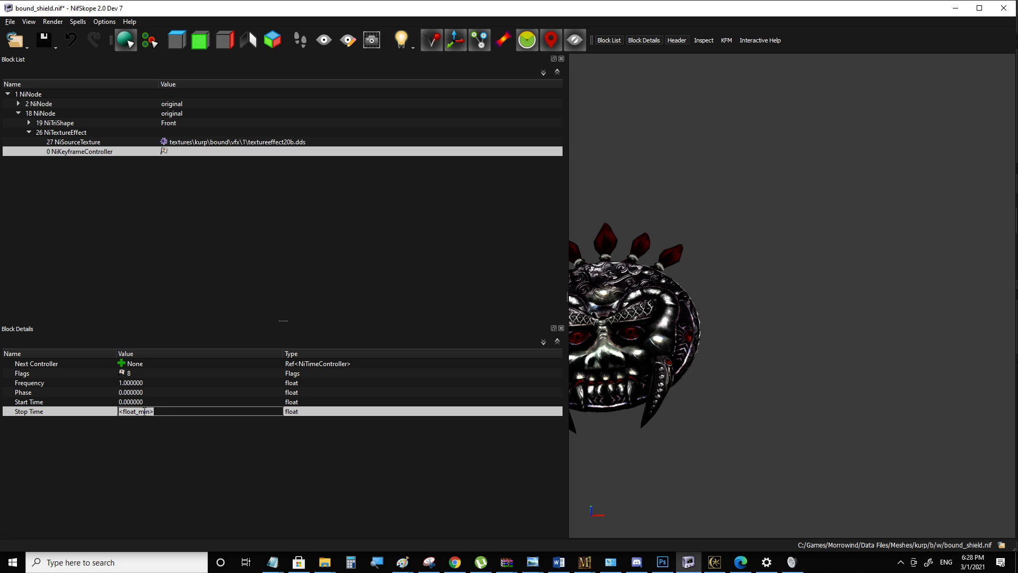
type("10")
left_click(137, 393)
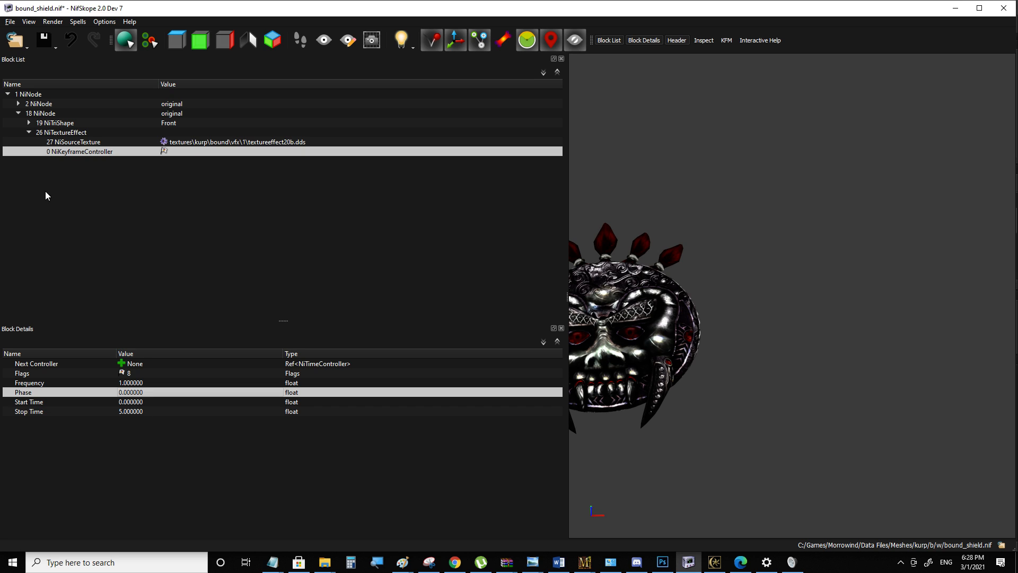
Save the changes to bound_shield.nif
left_click(85, 142)
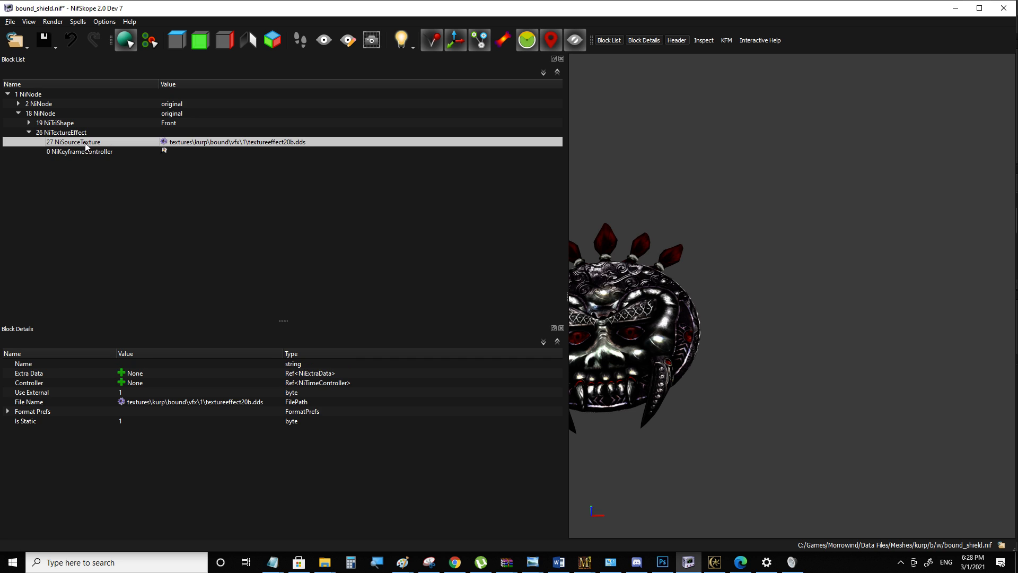
left_click(10, 21)
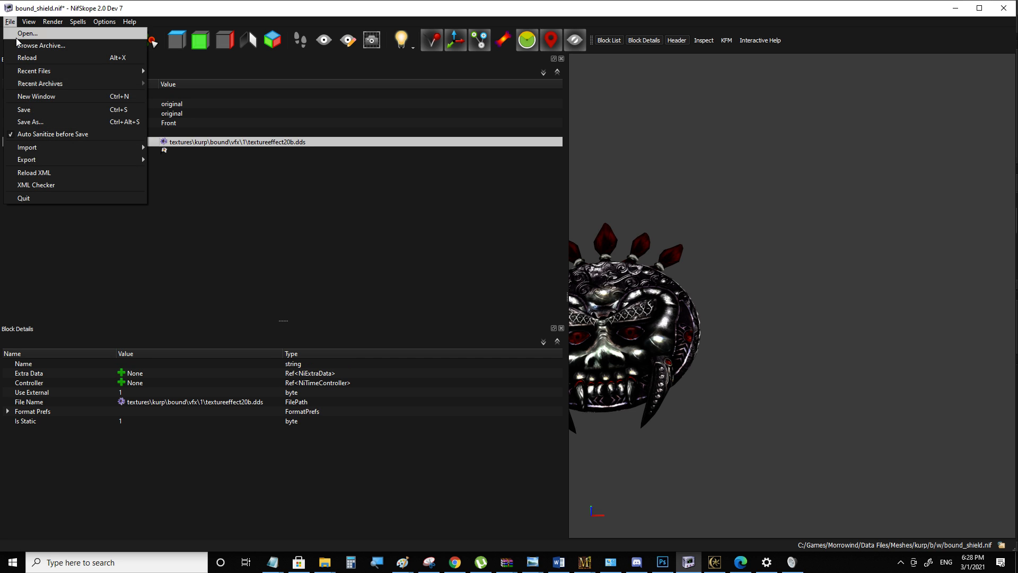
left_click(27, 113)
Set the NiKeyframeController's target to the NiTextureEffect, block 26
left_click(59, 152)
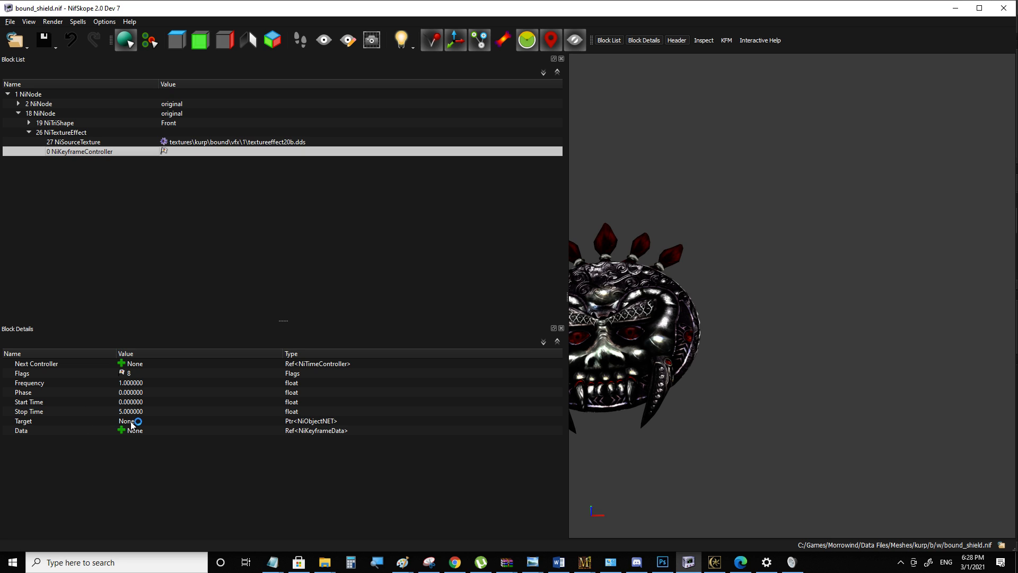
left_click(69, 422)
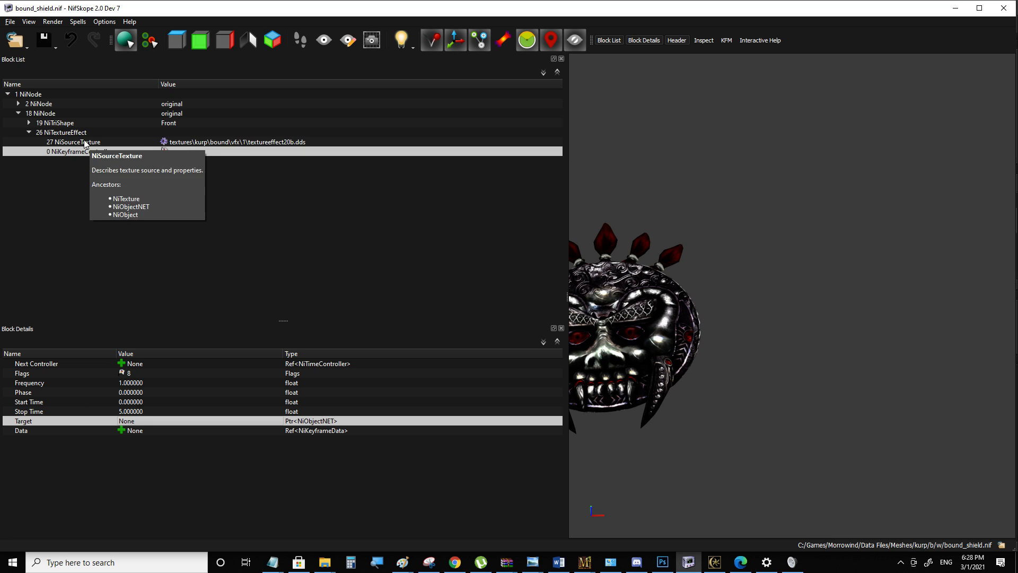
double_click(124, 421)
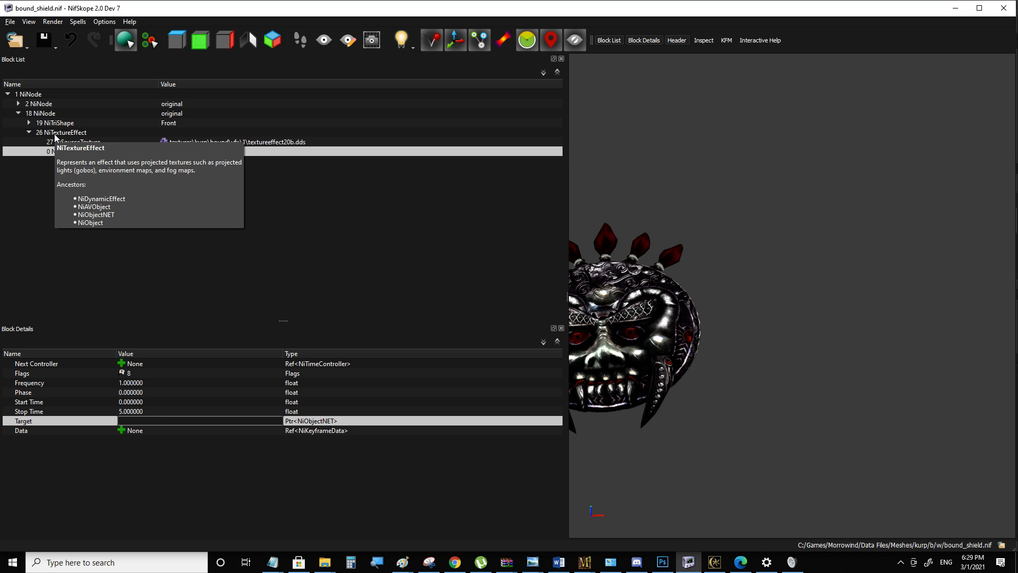
type("26")
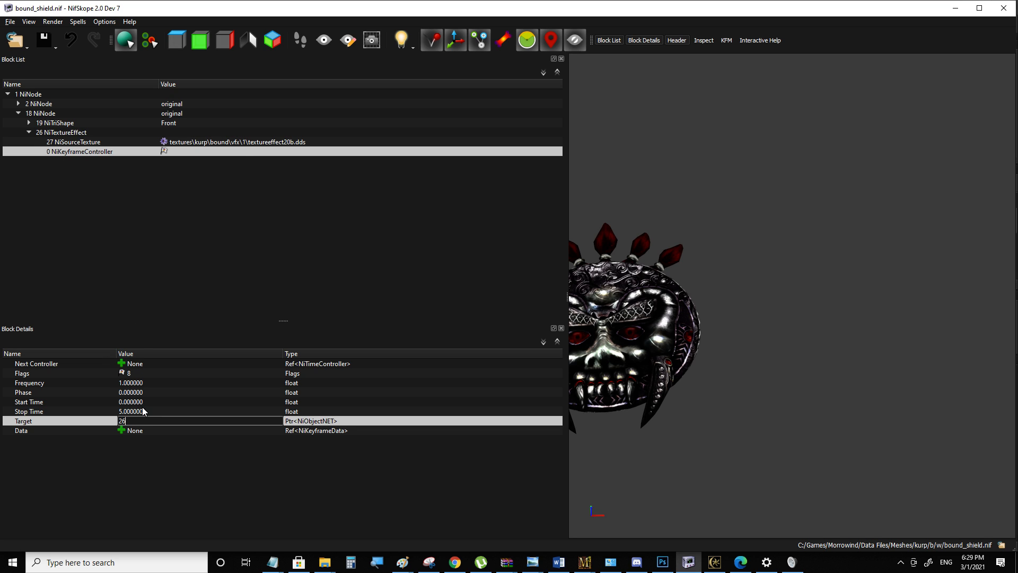
left_click(140, 413)
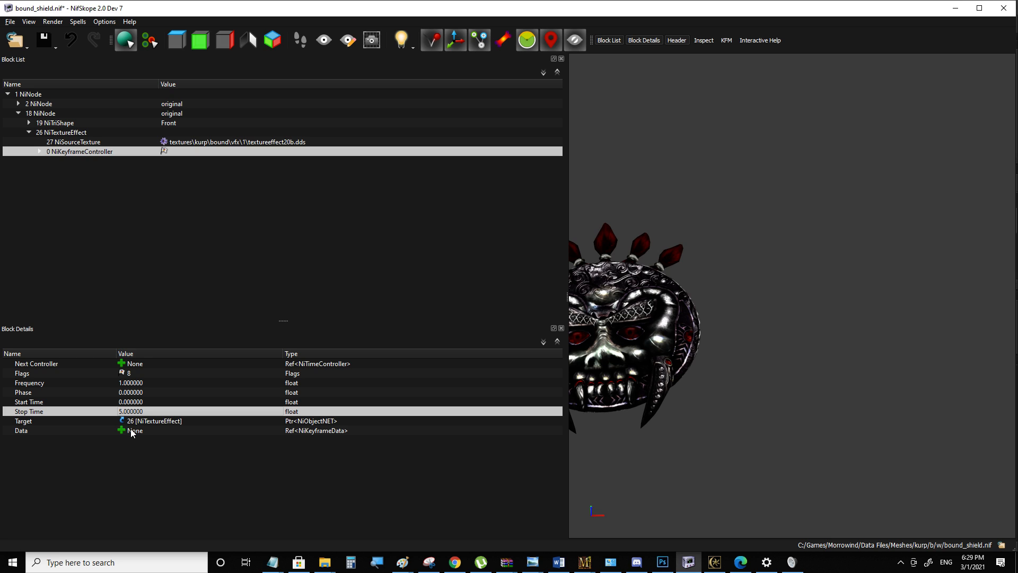
Attach a new NiKeyframeData block as the NiKeyframeController's data
left_click(127, 432)
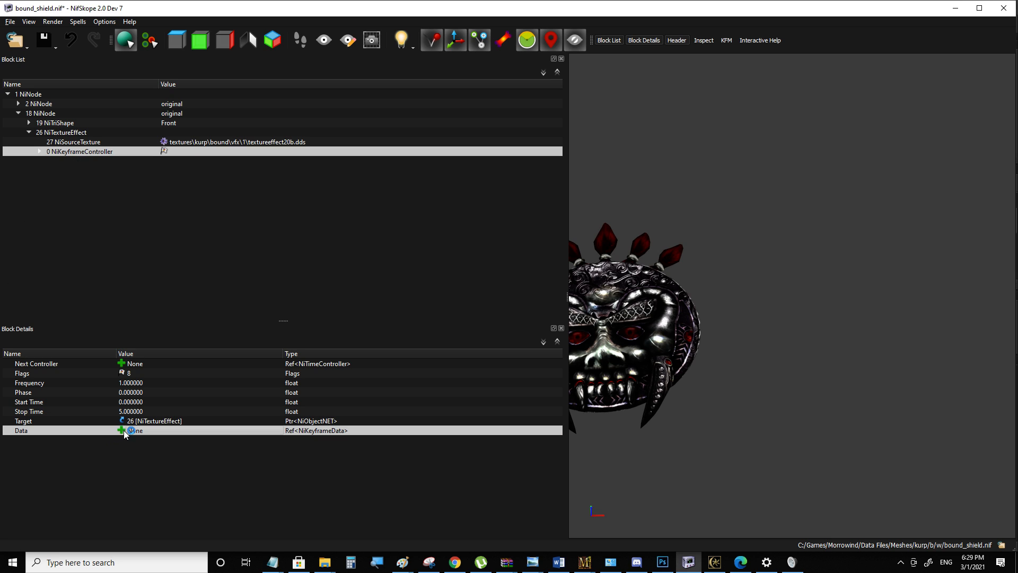
left_click(122, 431)
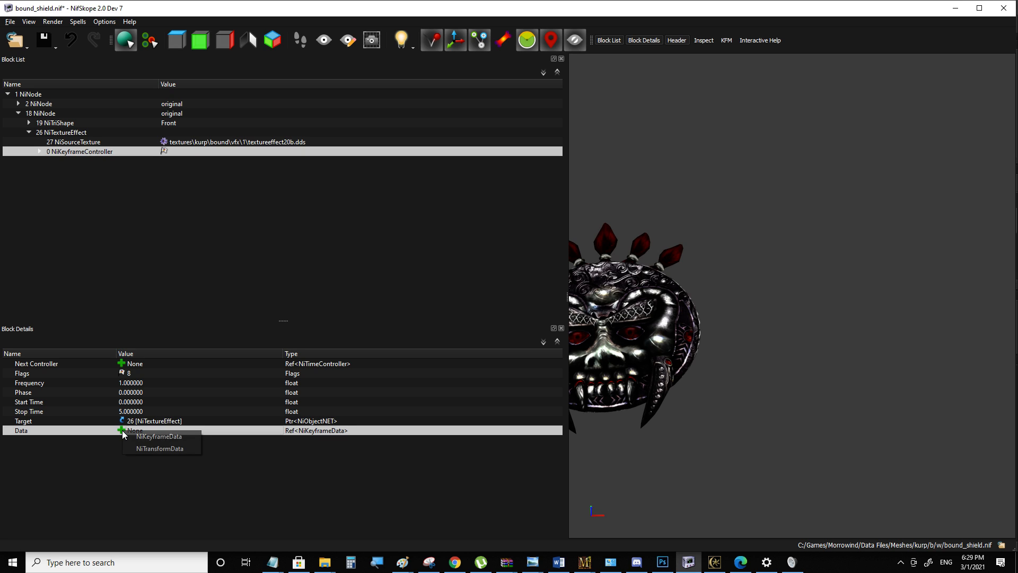
left_click(156, 438)
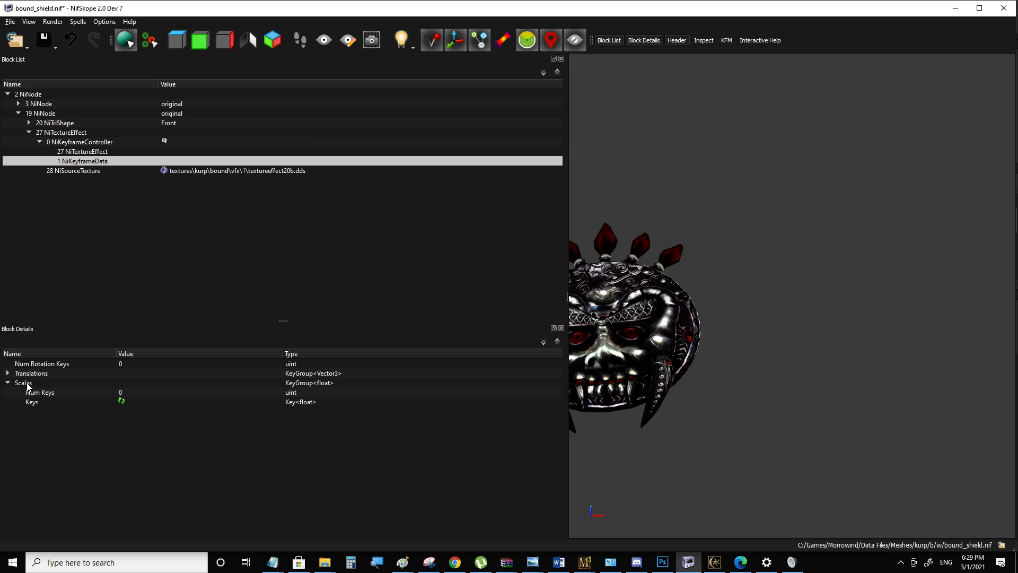
Set the NiKeyframeData's number of rotation keys to 3 and its rotation type to LINEAR_KEY
left_click(8, 383)
double_click(123, 364)
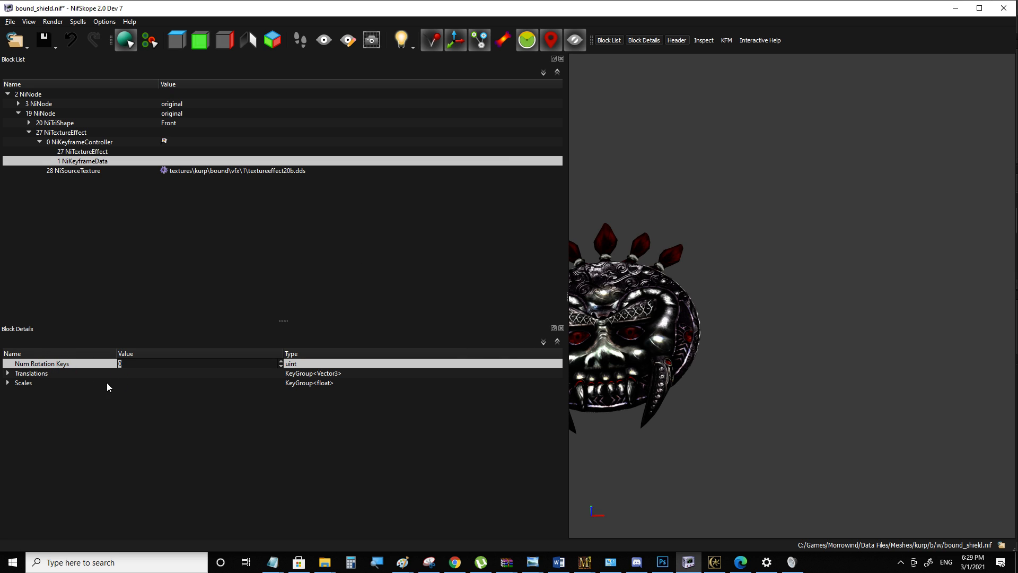
type("3")
left_click(133, 377)
double_click(131, 372)
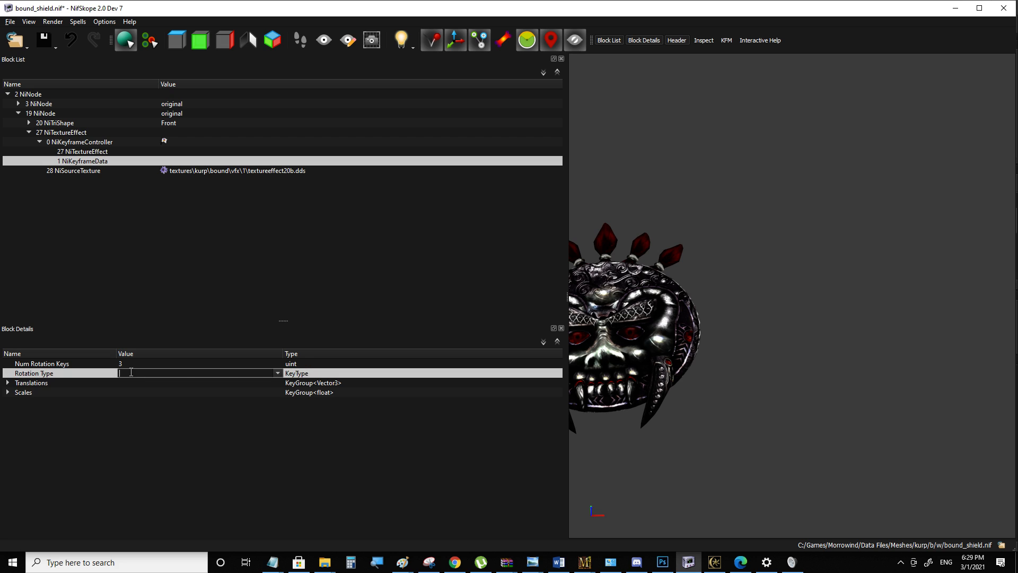
left_click(278, 374)
left_click(165, 379)
left_click(116, 393)
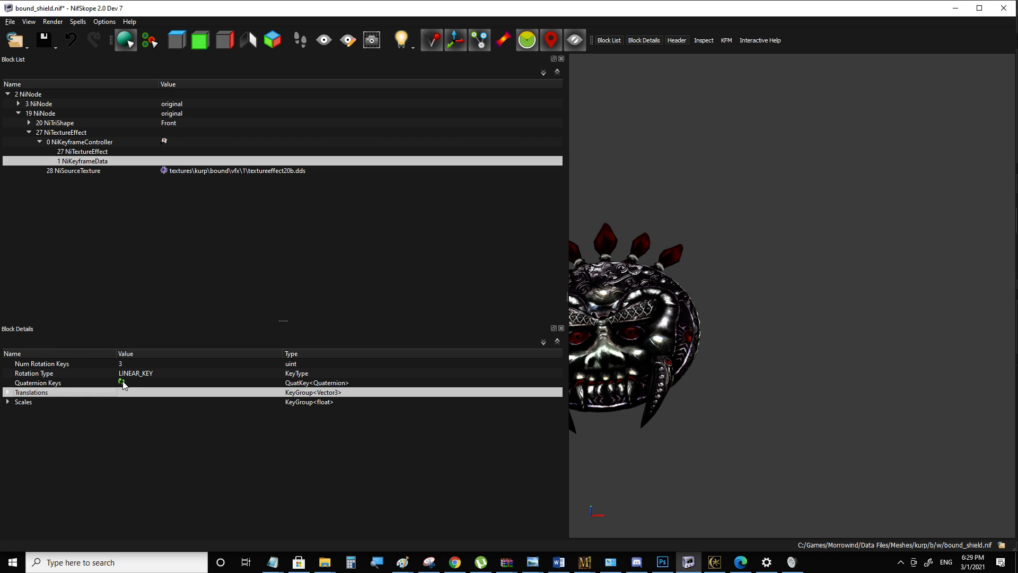
Update the Quaternion Keys array so it holds its three entries and save bound_shield.nif
left_click(123, 381)
left_click(8, 383)
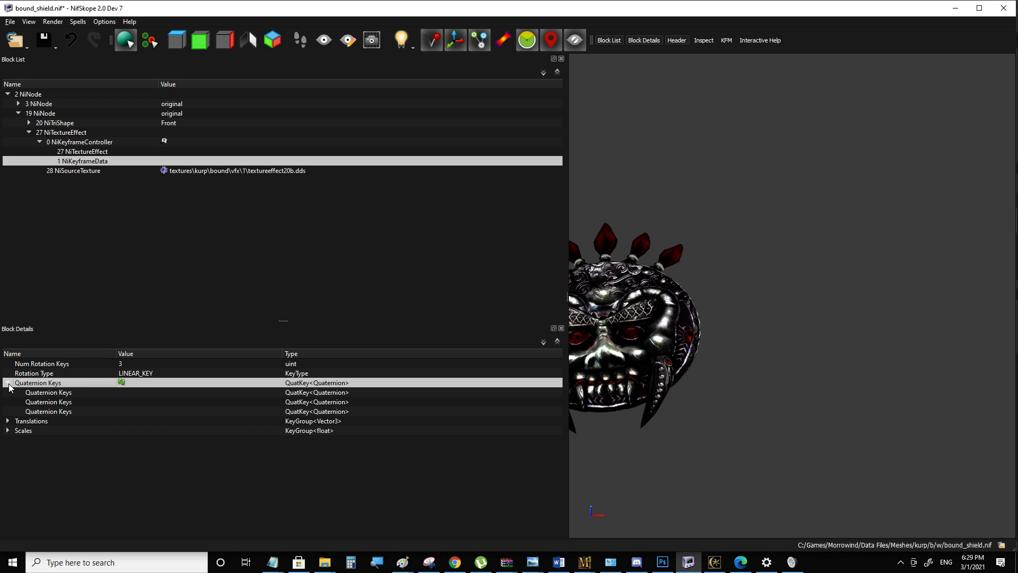
left_click(51, 411)
left_click(46, 402)
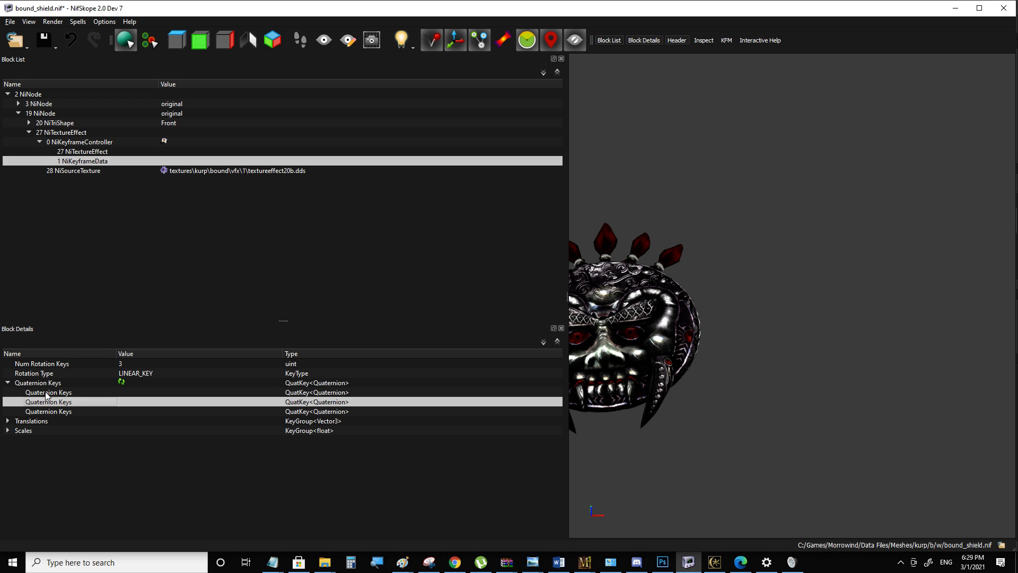
left_click(46, 393)
left_click(45, 400)
key("ctrl+s")
left_click(65, 151)
left_click(68, 161)
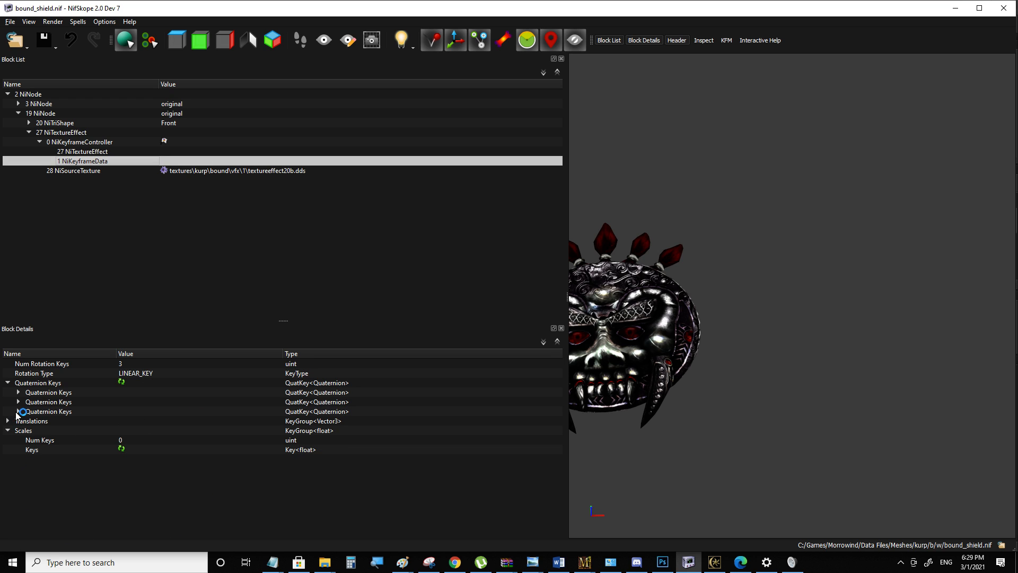
Set the second quaternion key's time to 2.5 and the third quaternion key's time to 5
left_click(19, 411)
left_click(18, 402)
left_click(19, 392)
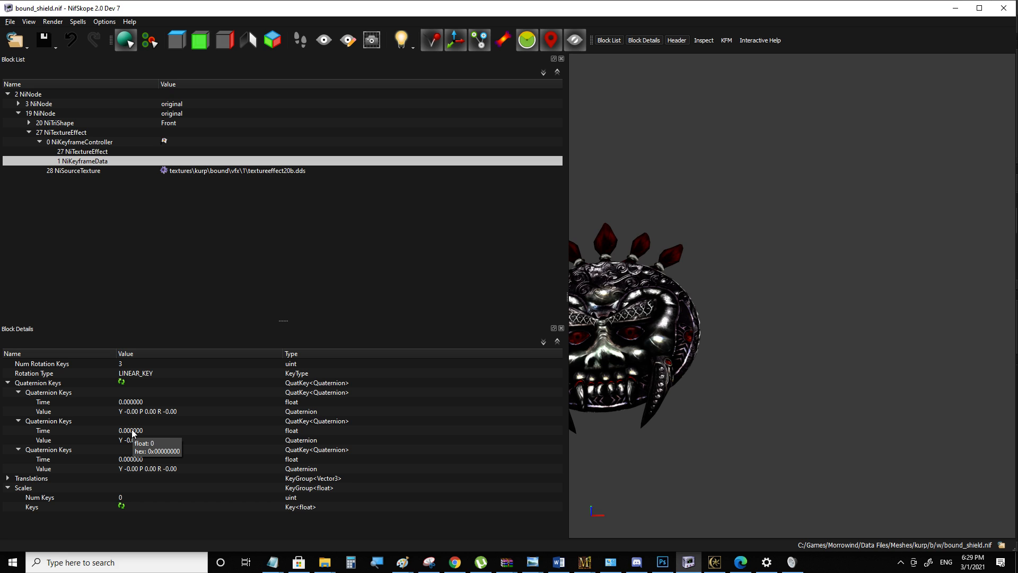
left_click(83, 143)
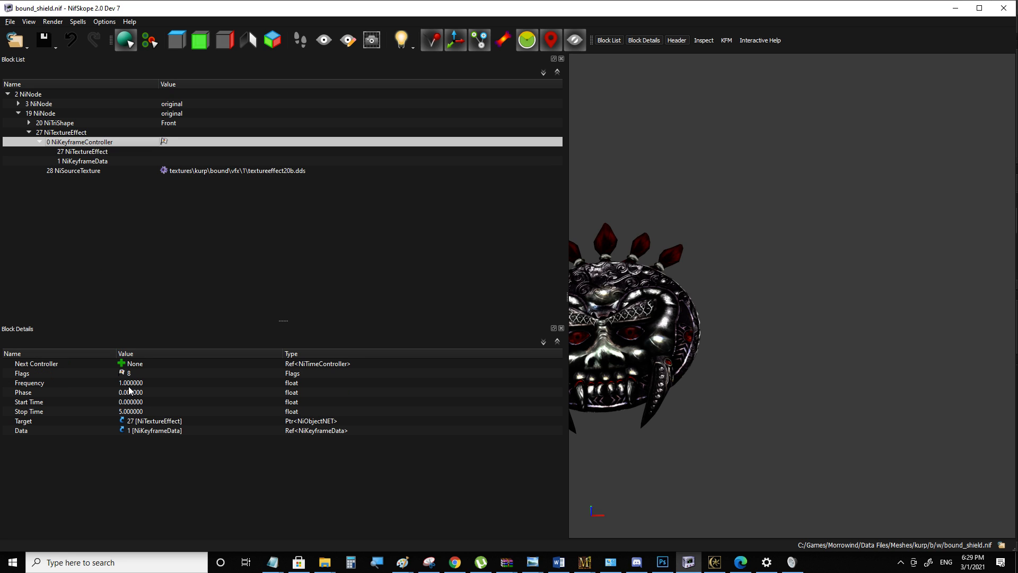
left_click(86, 160)
double_click(137, 431)
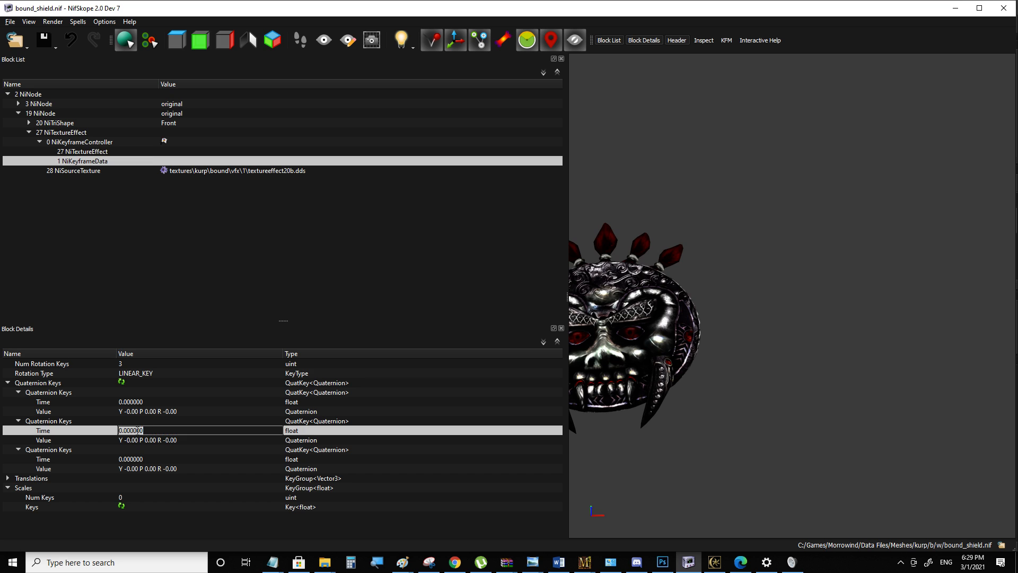
double_click(131, 460)
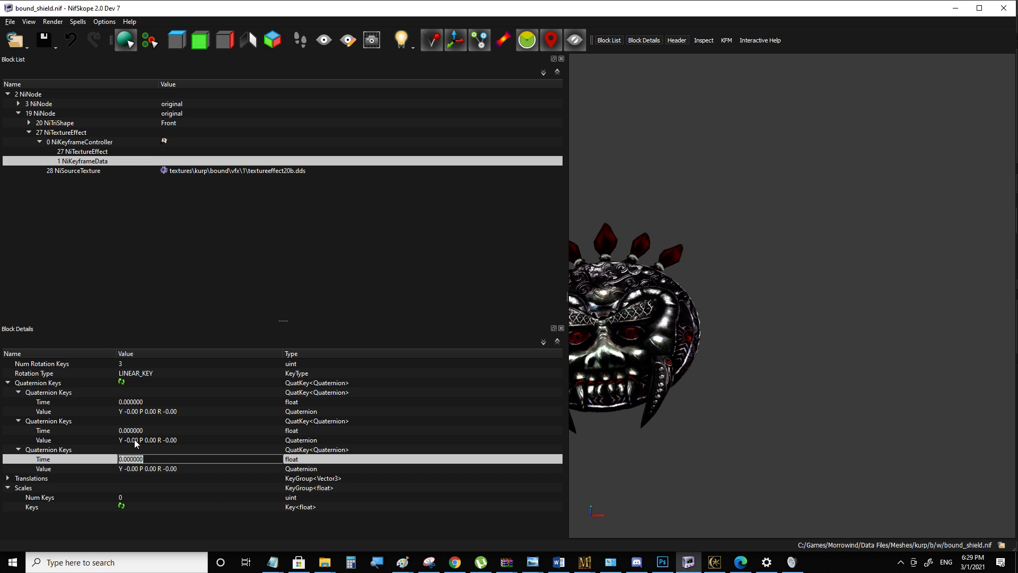
type("5")
double_click(136, 428)
type("2.5")
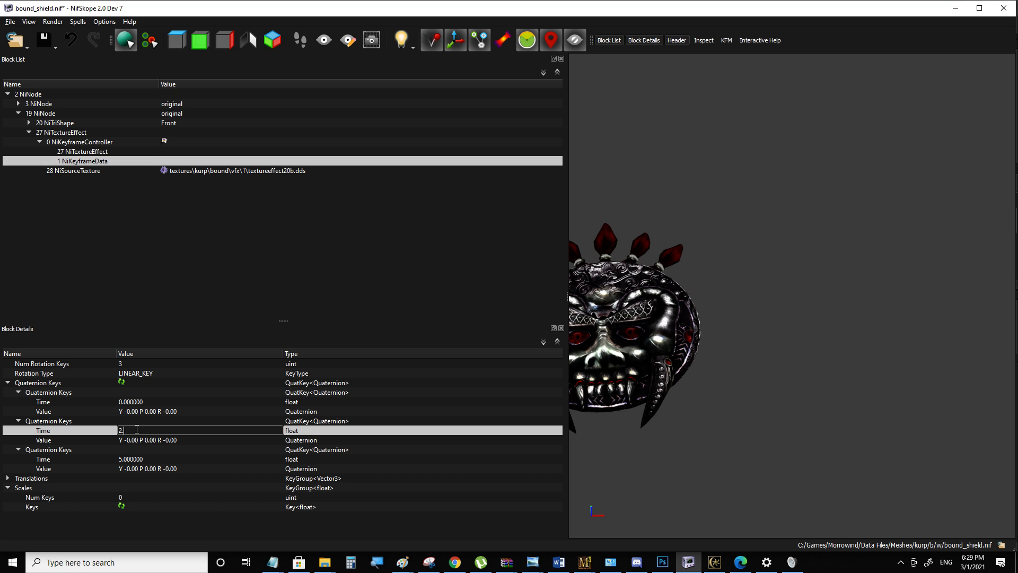
key("Return")
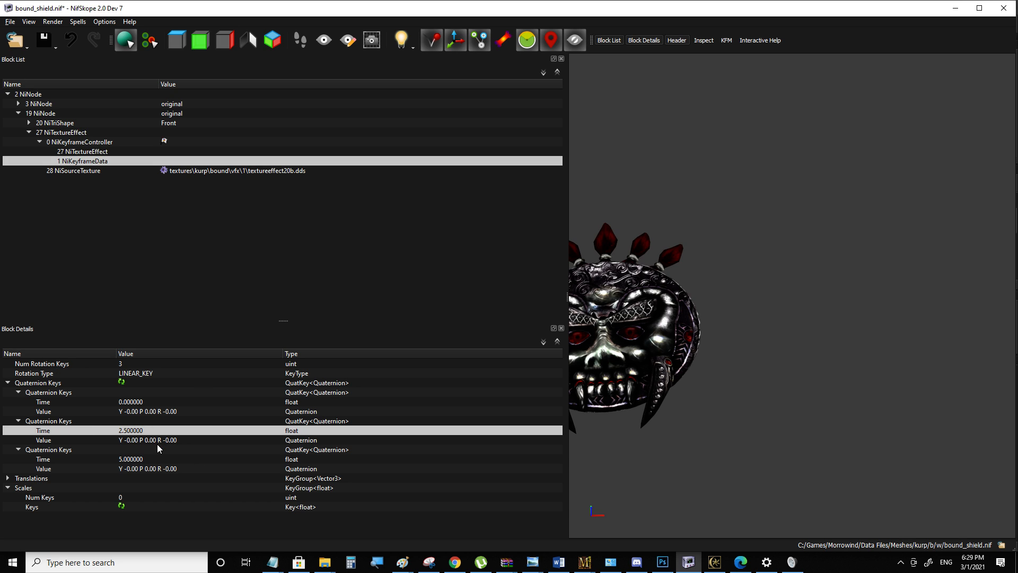
Set the second quaternion key's R rotation to 180 and enter the R rotation of the third key at time 5
double_click(189, 442)
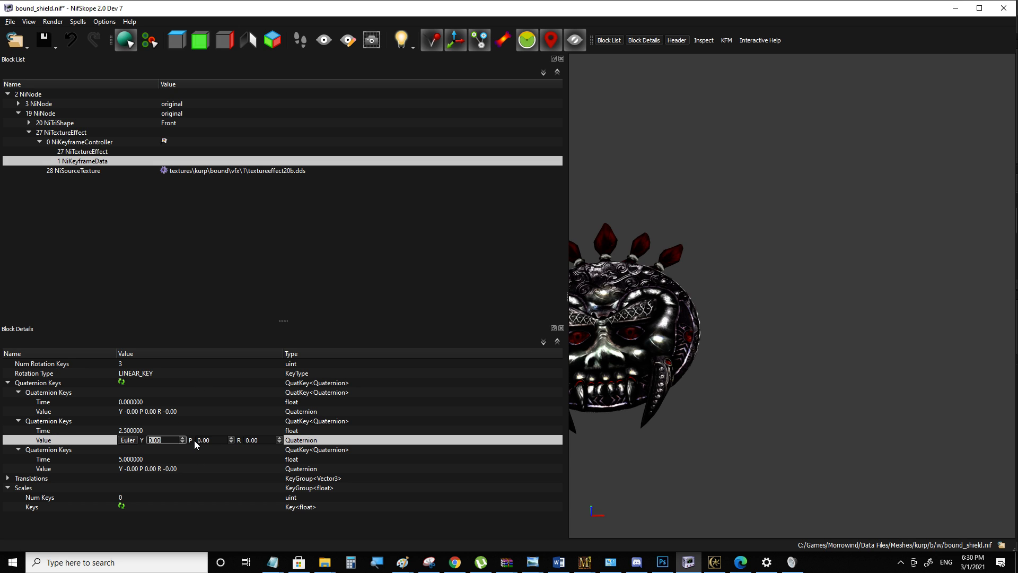
left_click(176, 413)
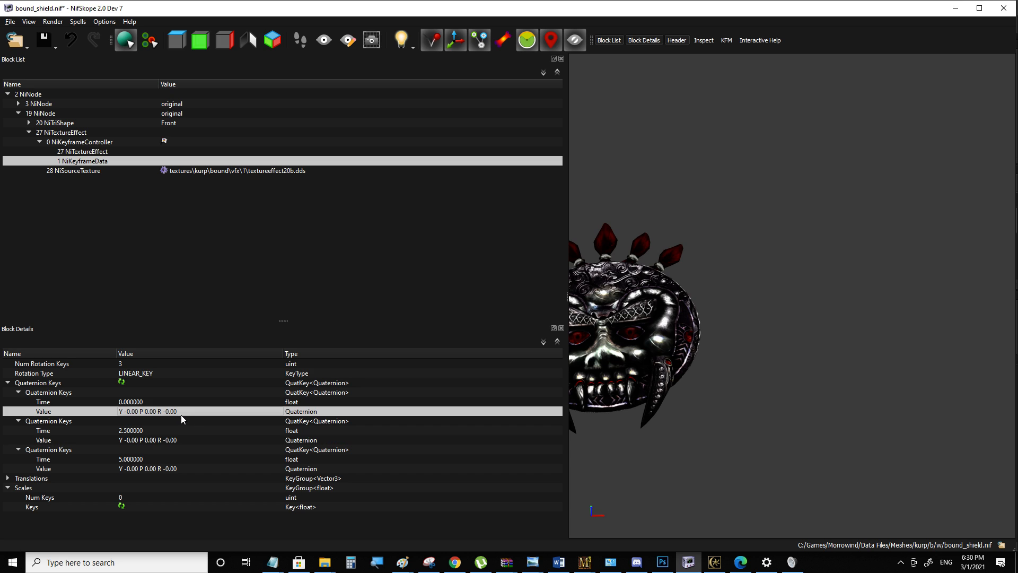
double_click(147, 441)
left_click(247, 440)
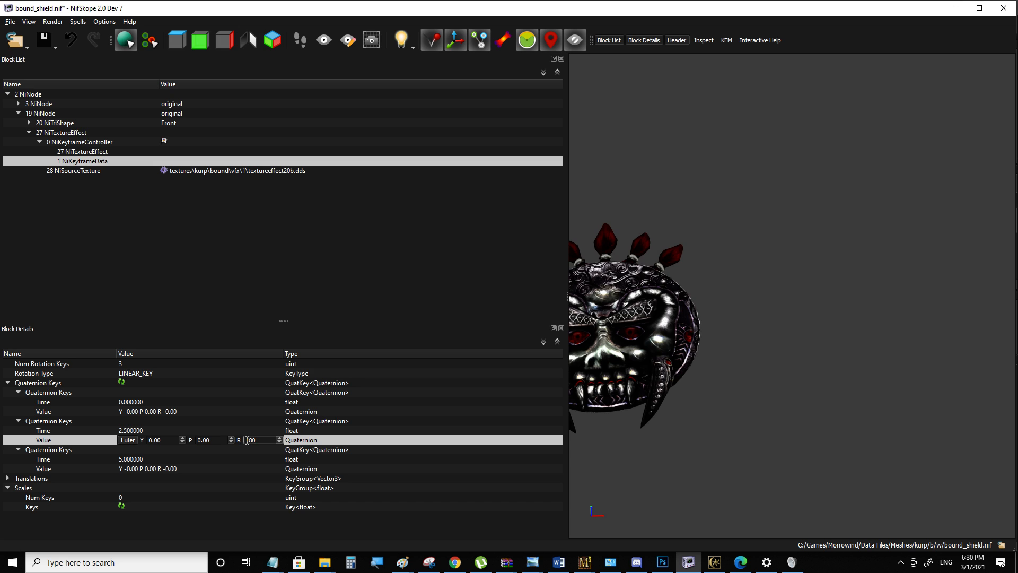
key("Return")
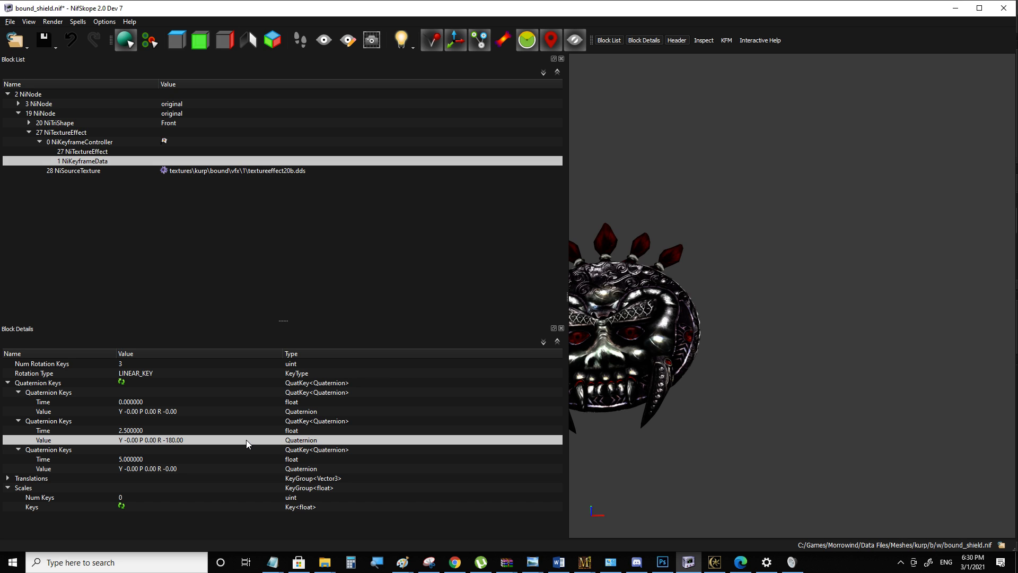
double_click(233, 467)
left_click(252, 468)
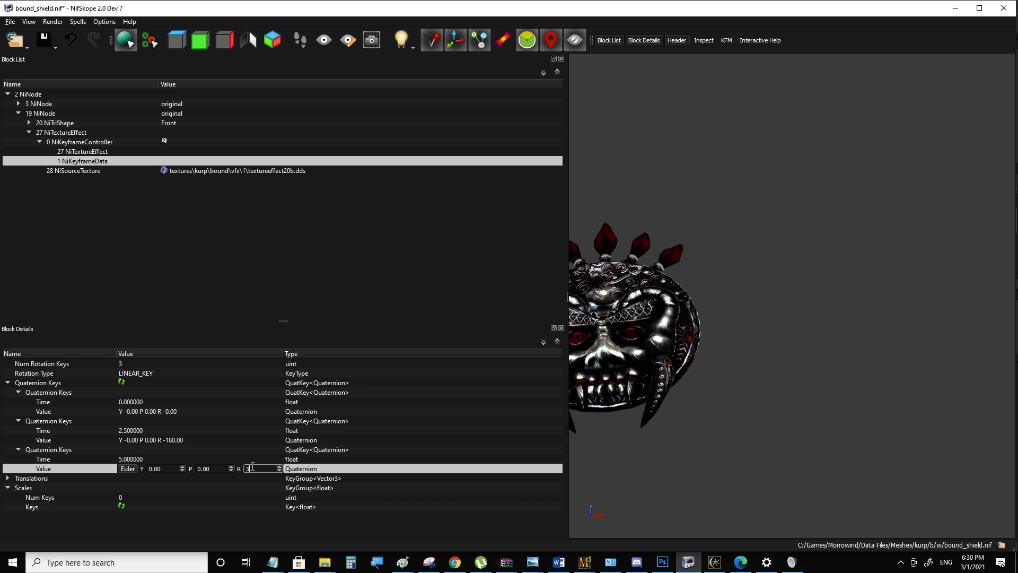
left_click(214, 450)
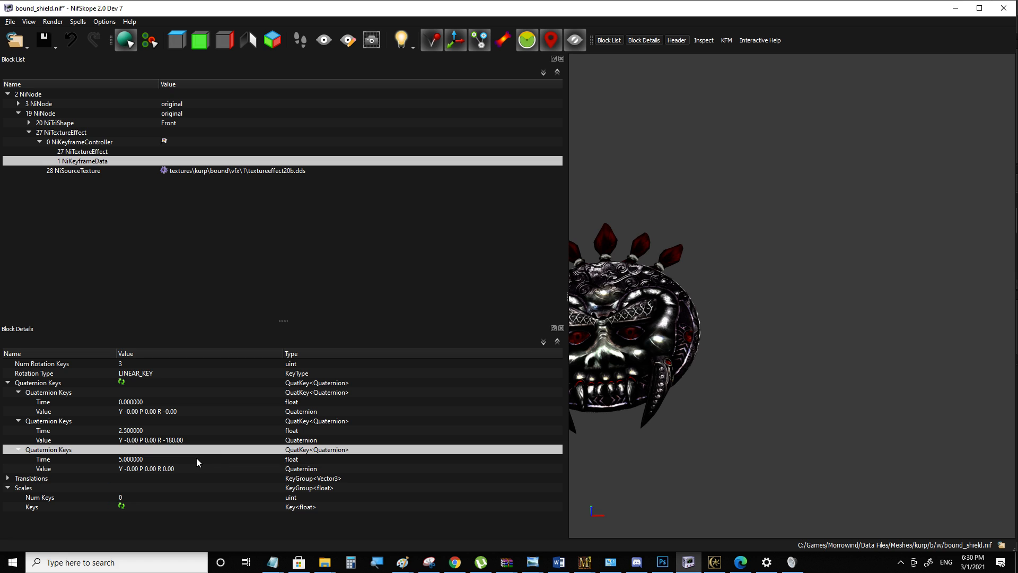
Save bound_shield.nif and switch to Morrowind to check the shield's reflection in the game
left_click(80, 142)
left_click(77, 151)
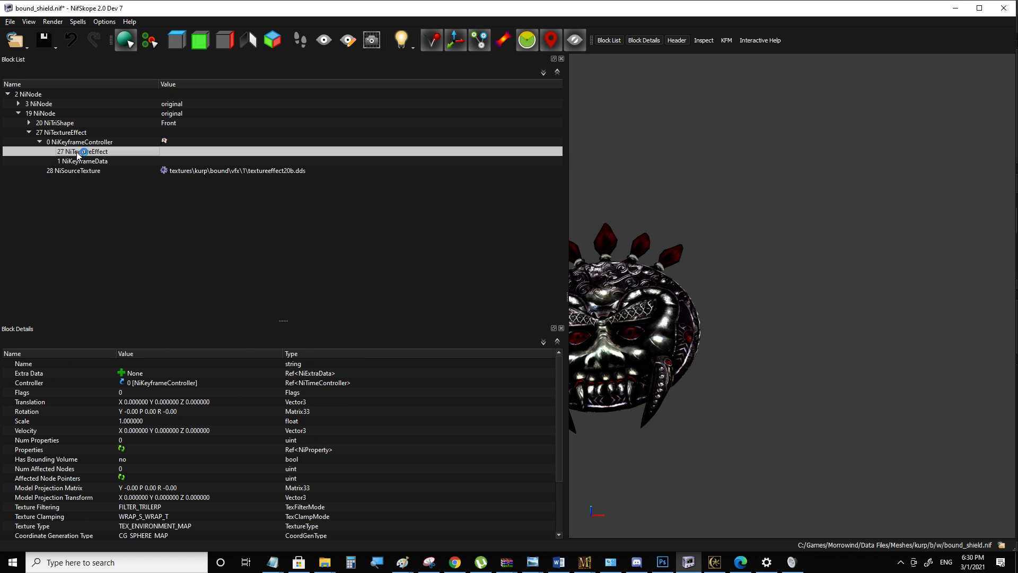
left_click(10, 22)
left_click(37, 110)
left_click(726, 561)
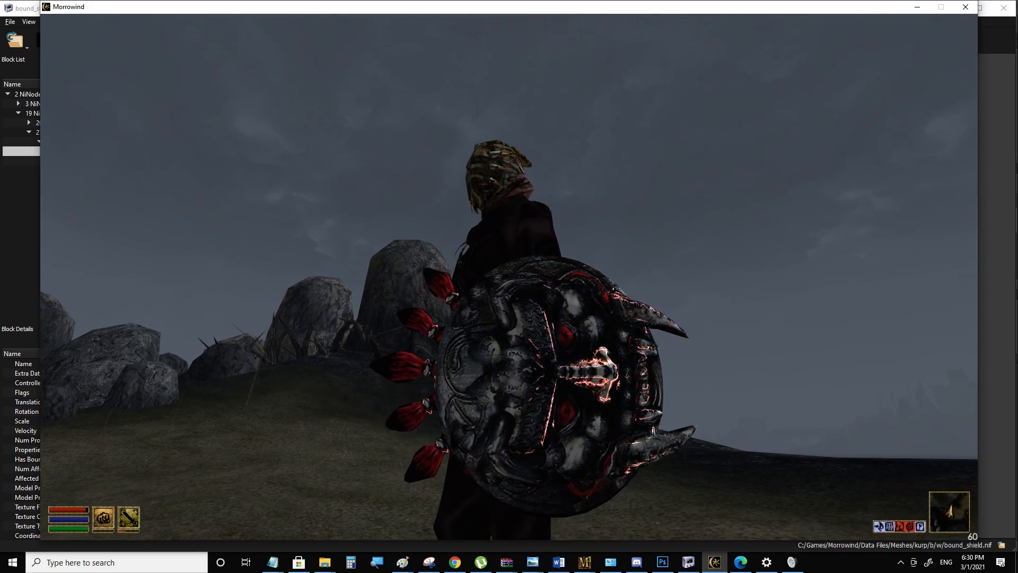
key("alt+Tab")
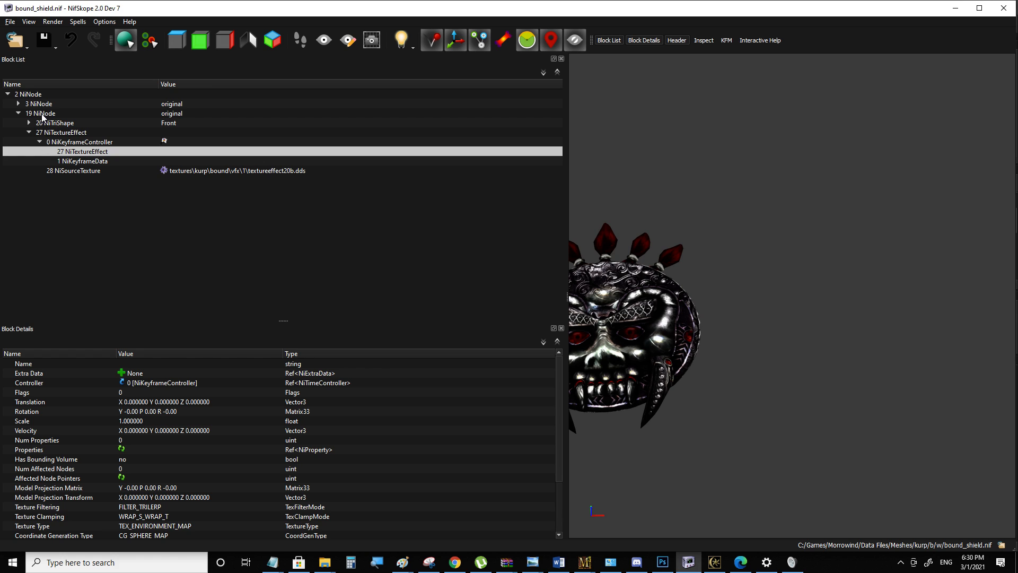
Paste a copy of the NiNode branch at block 19 under the root NiNode and check the saved shield in Morrowind
left_click(42, 115)
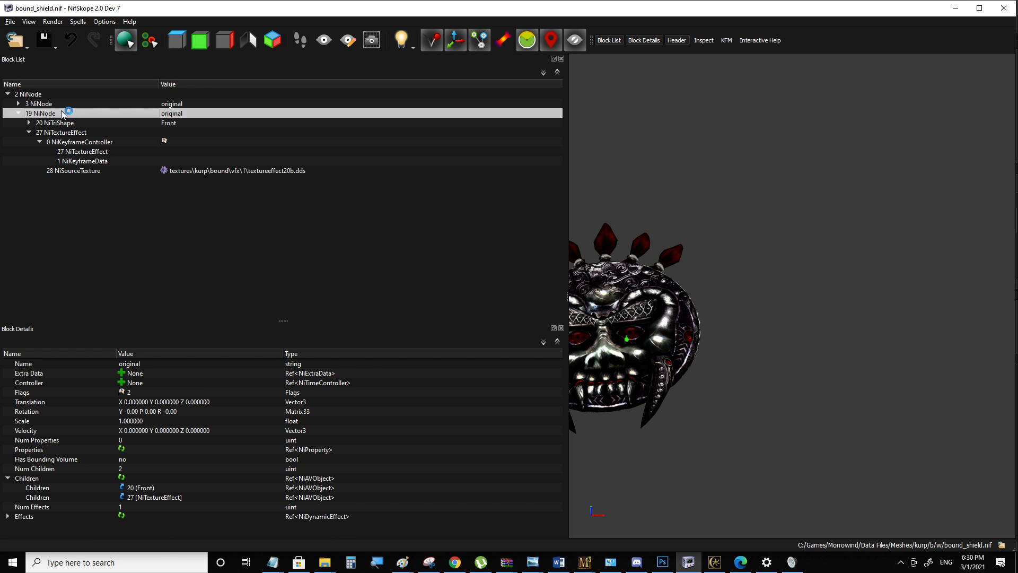
left_click(41, 94)
key("ctrl+v")
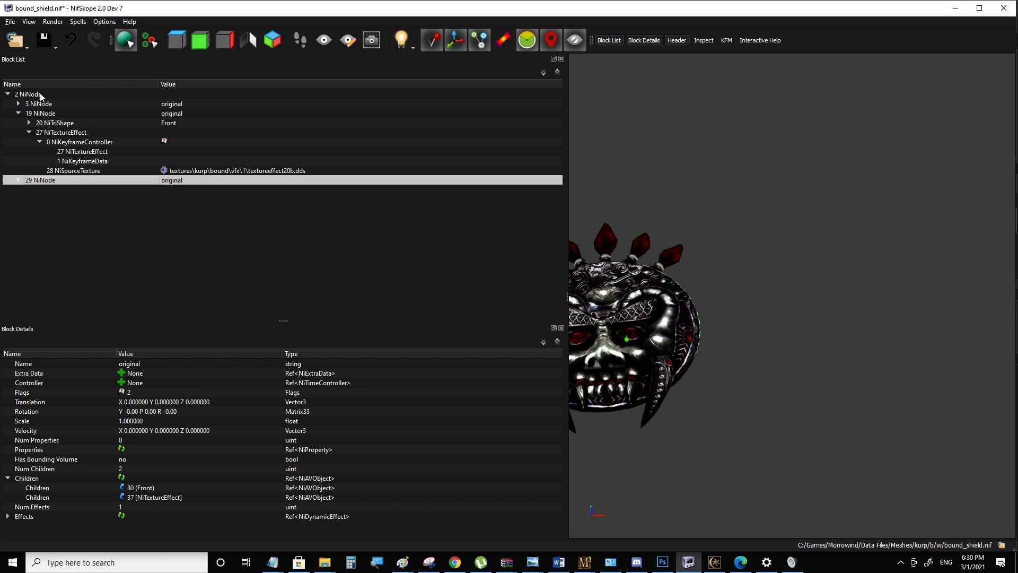
key("ctrl+s")
key("alt+Tab")
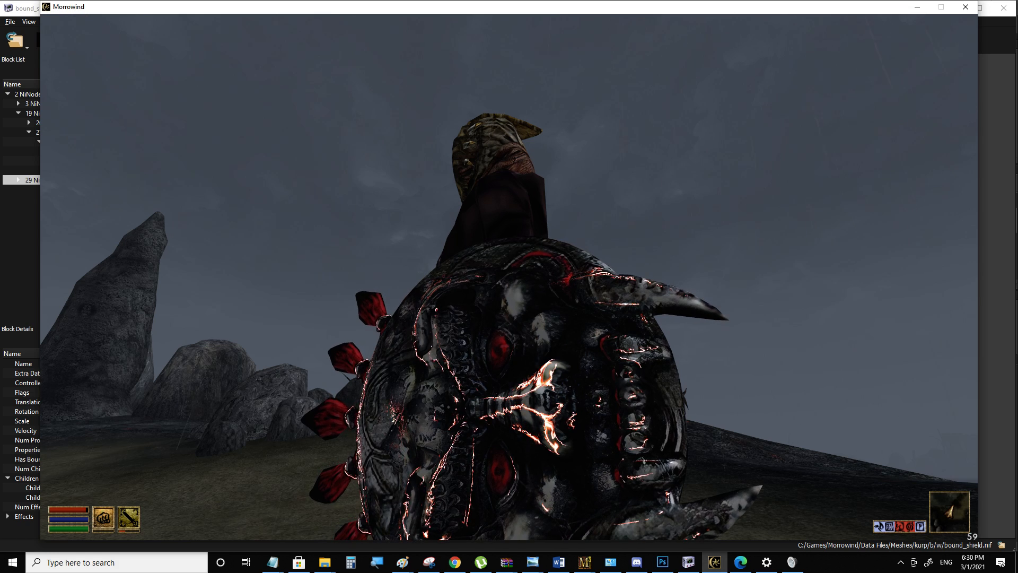
key("alt+Tab")
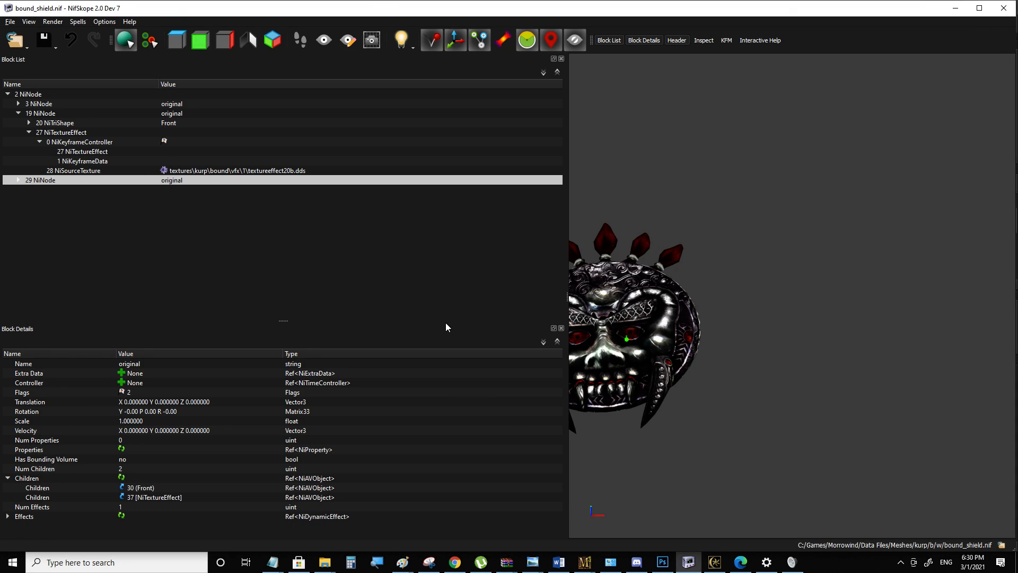
left_click(19, 114)
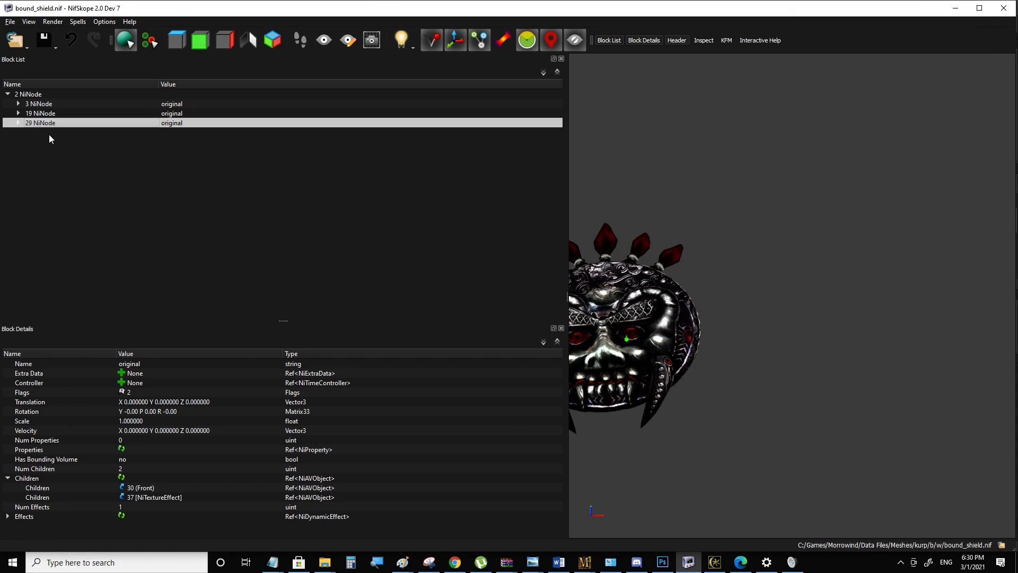
right_click(37, 96)
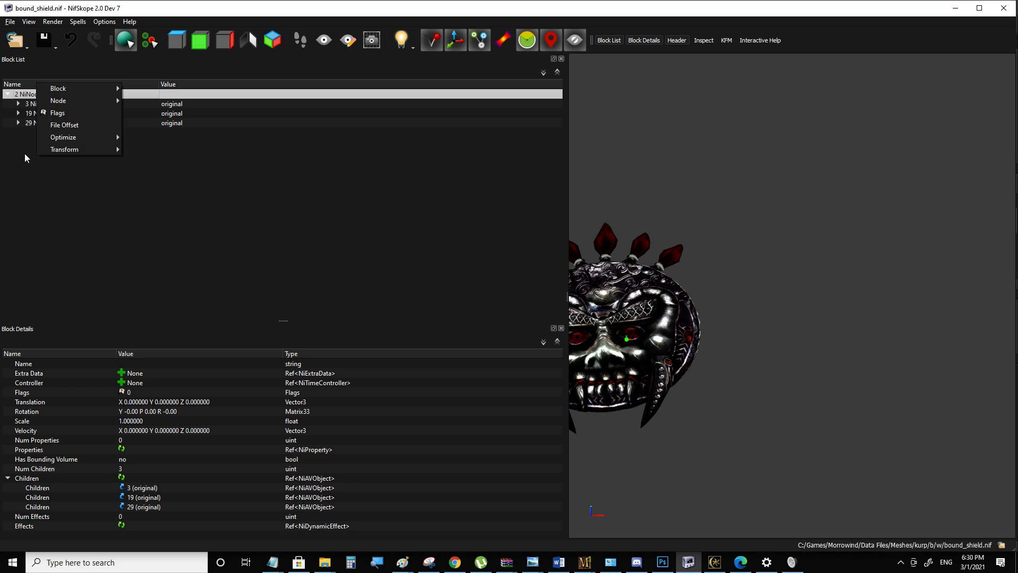
left_click(25, 157)
right_click(41, 96)
left_click(22, 157)
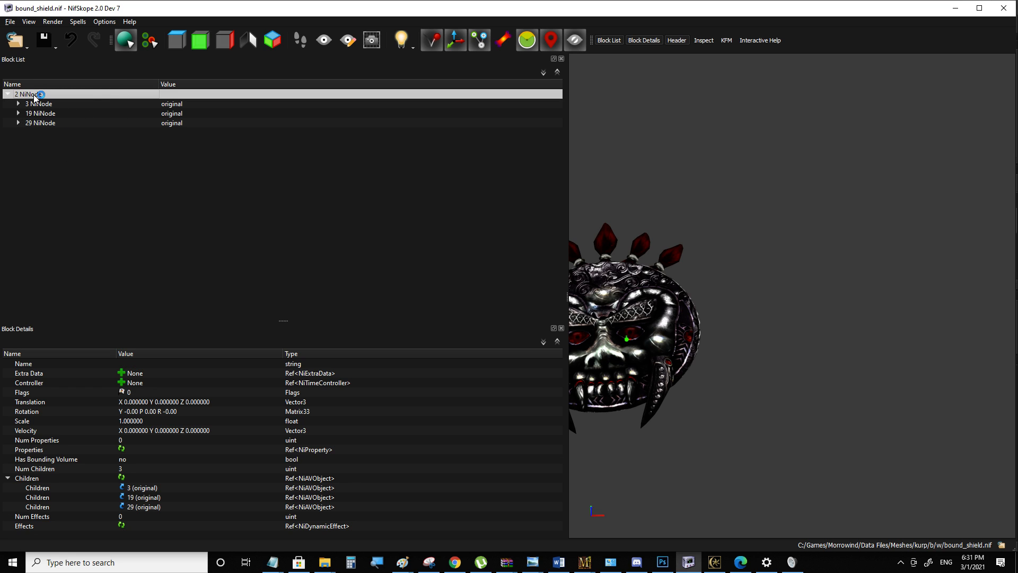
right_click(33, 98)
key("Escape")
Convert the root NiNode (block 2) to a NiBSAnimationNode
right_click(40, 101)
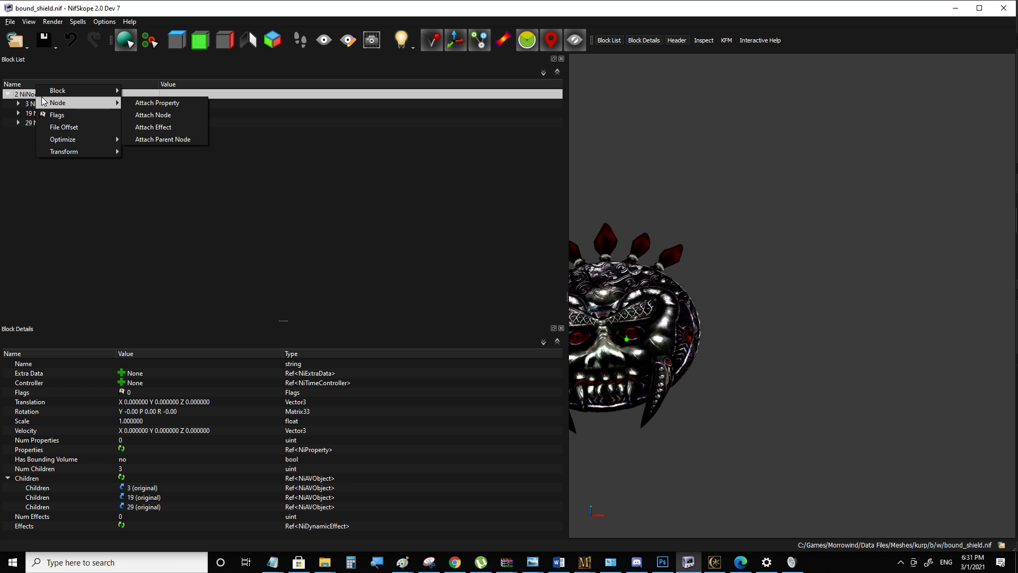
mouse_move(60, 103)
left_click(174, 127)
mouse_move(77, 94)
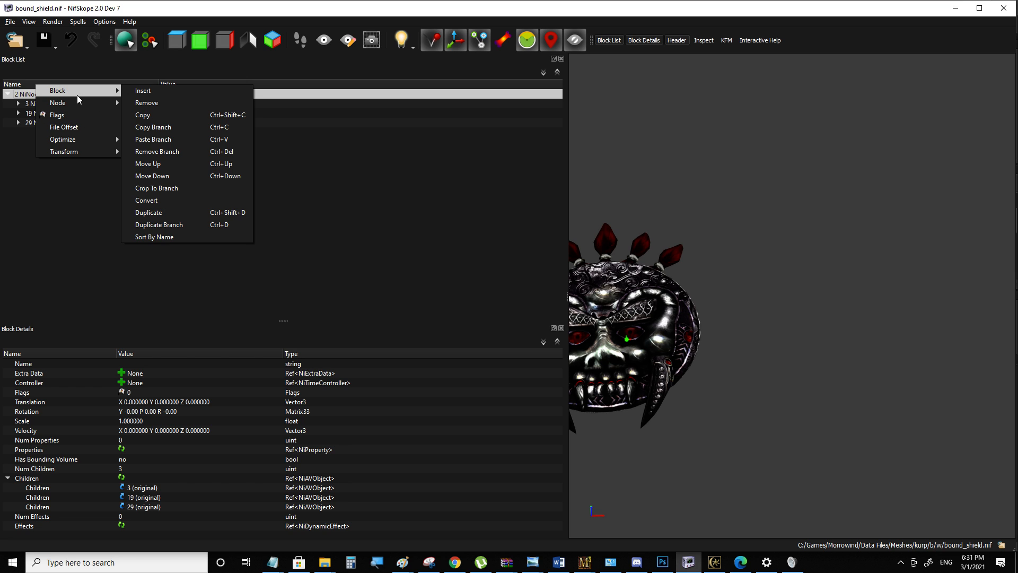
left_click(190, 200)
mouse_move(221, 232)
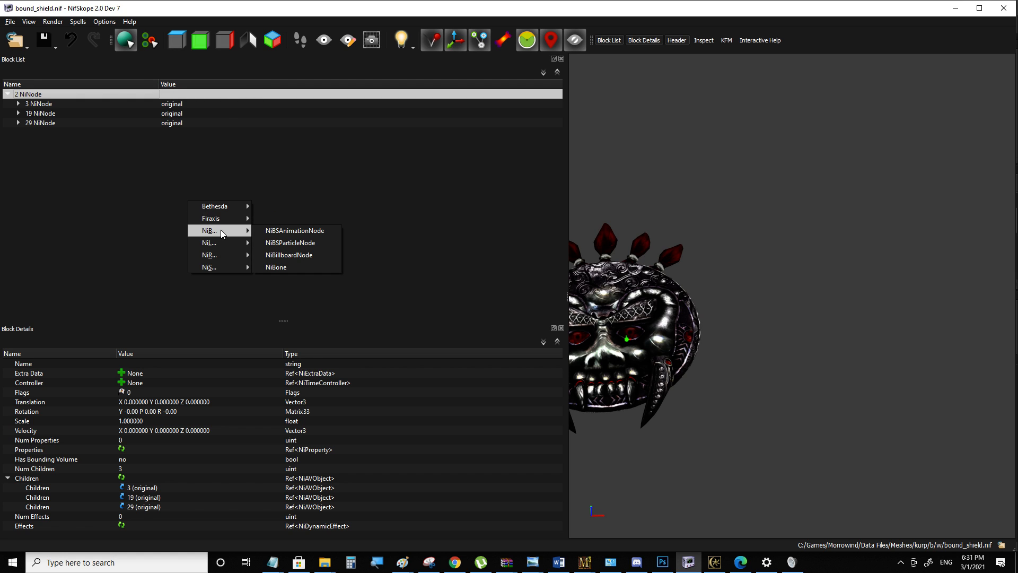
left_click(310, 230)
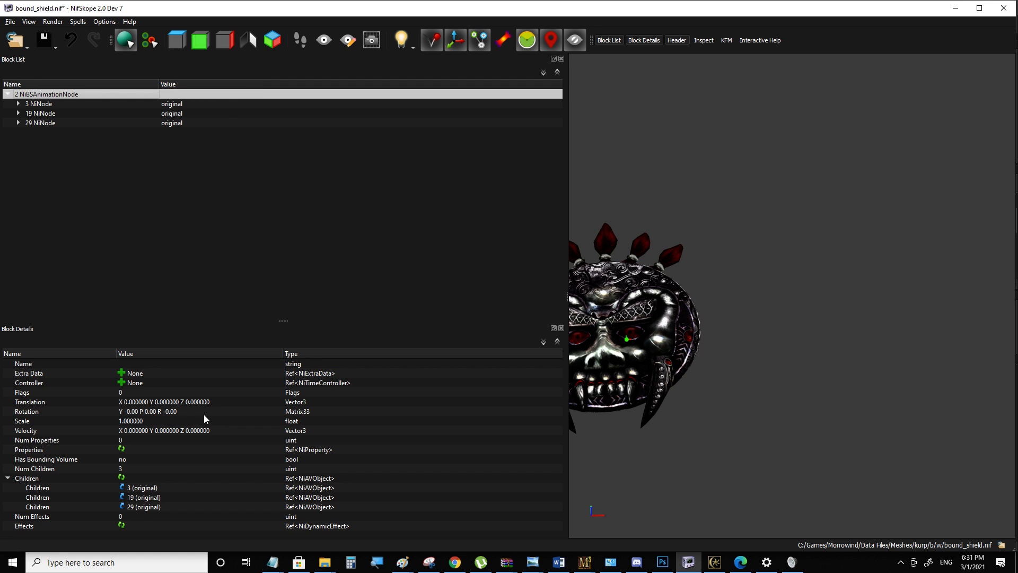
Set the root NiBSAnimationNode's flags to 32 and check the saved shield in Morrowind
double_click(133, 393)
type("32")
left_click(133, 405)
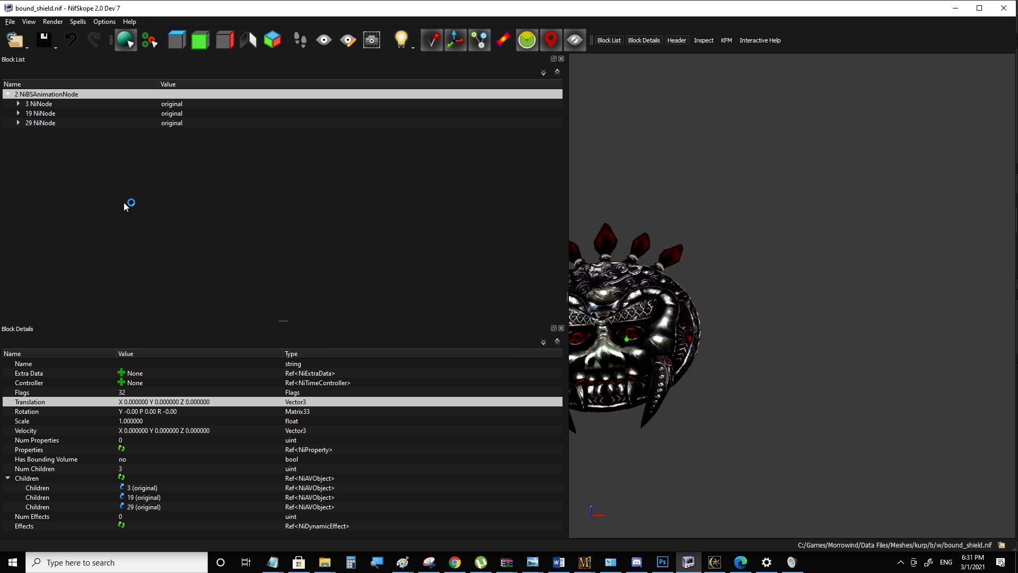
key("f")
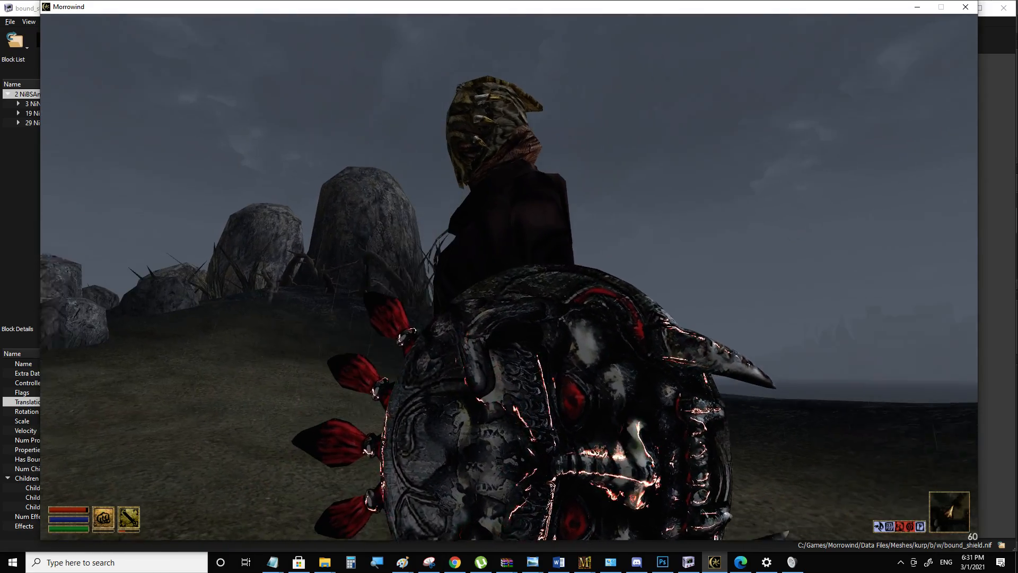
key("alt+Tab")
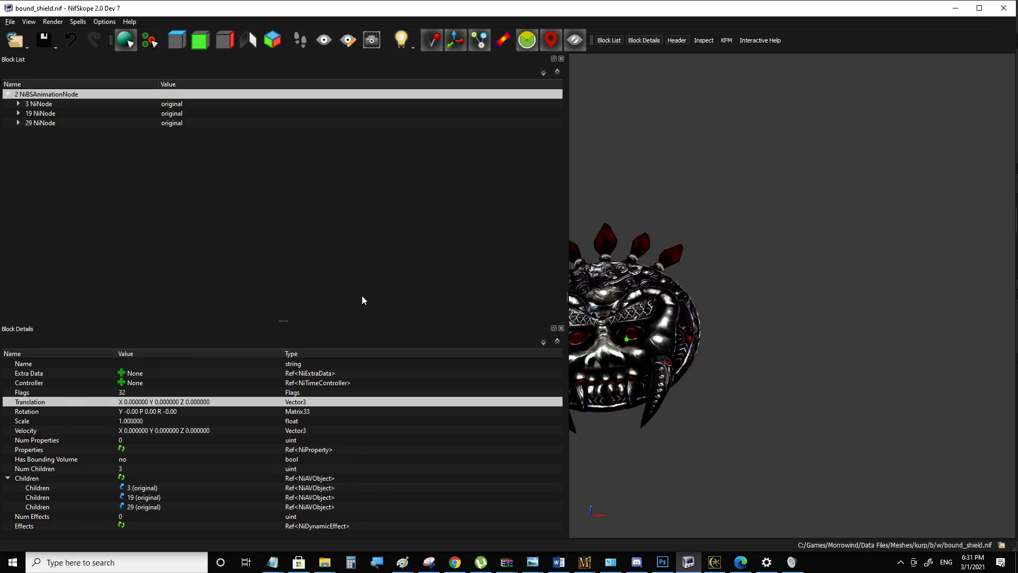
Set the bump map source texture of the Front NiTriShape under NiNode 29 to TX_A_shield_daedric.dds and switch to Morrowind to check the shield
double_click(36, 124)
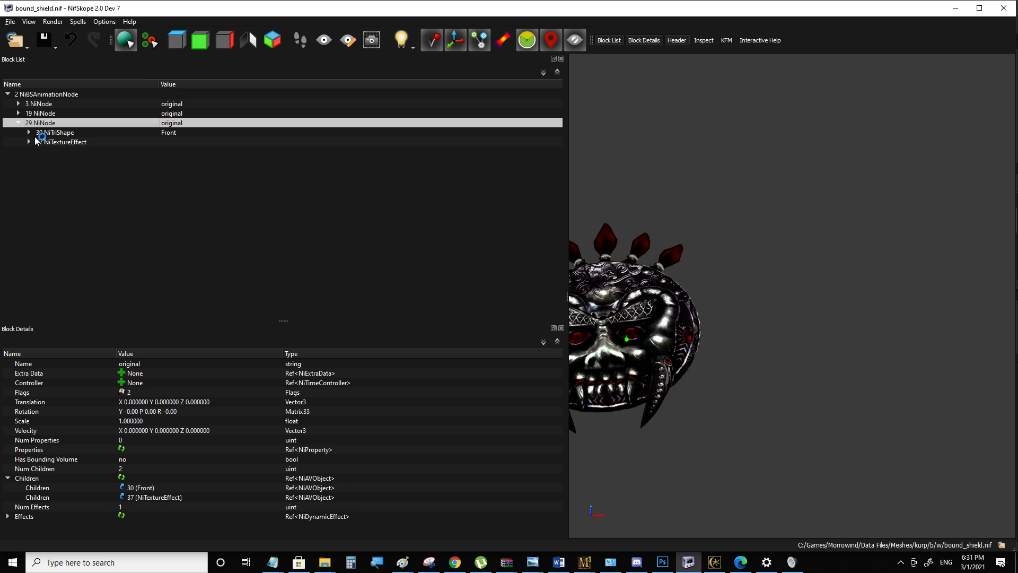
left_click(29, 132)
left_click(55, 151)
left_click(39, 152)
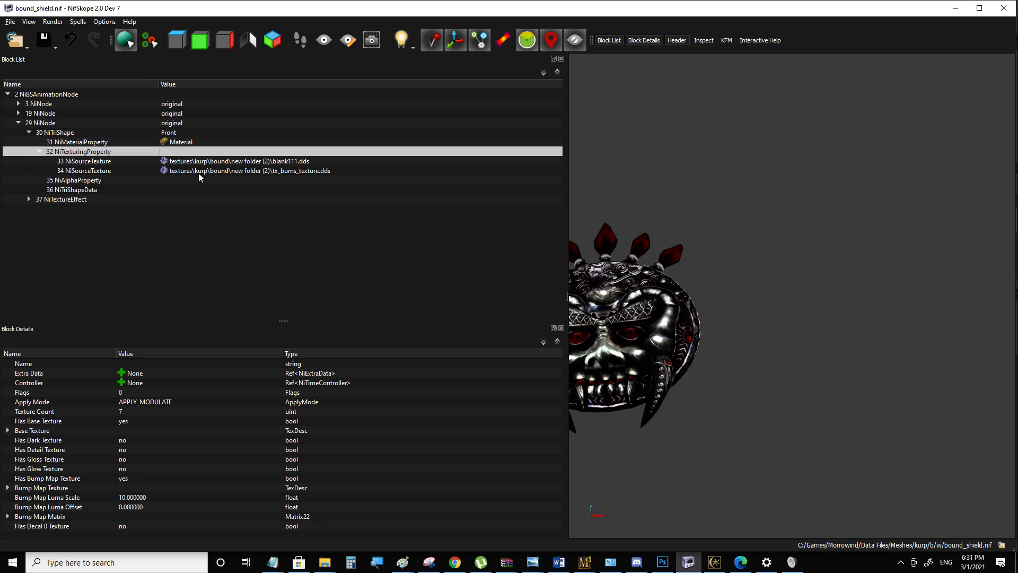
double_click(22, 488)
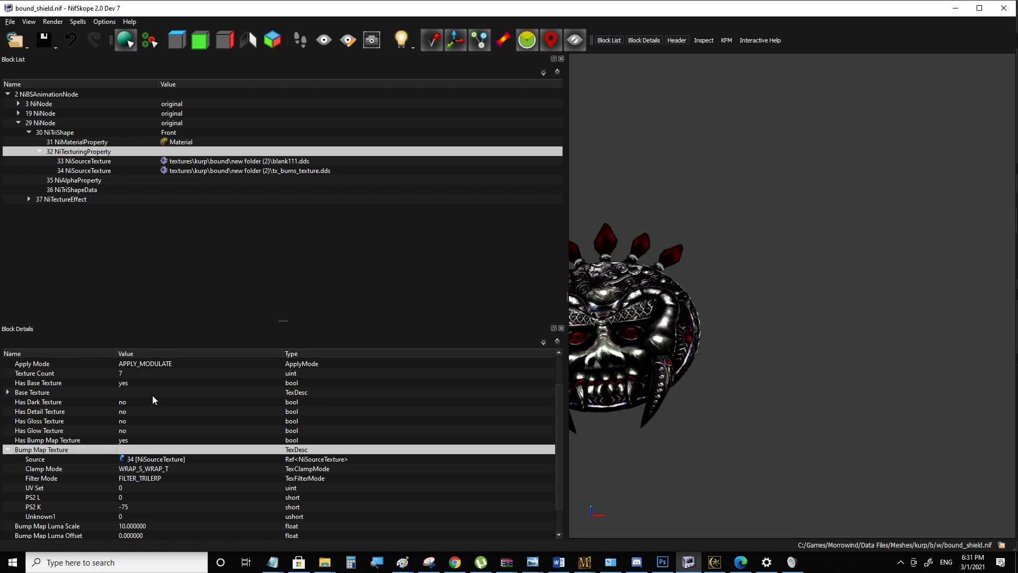
left_click(179, 171)
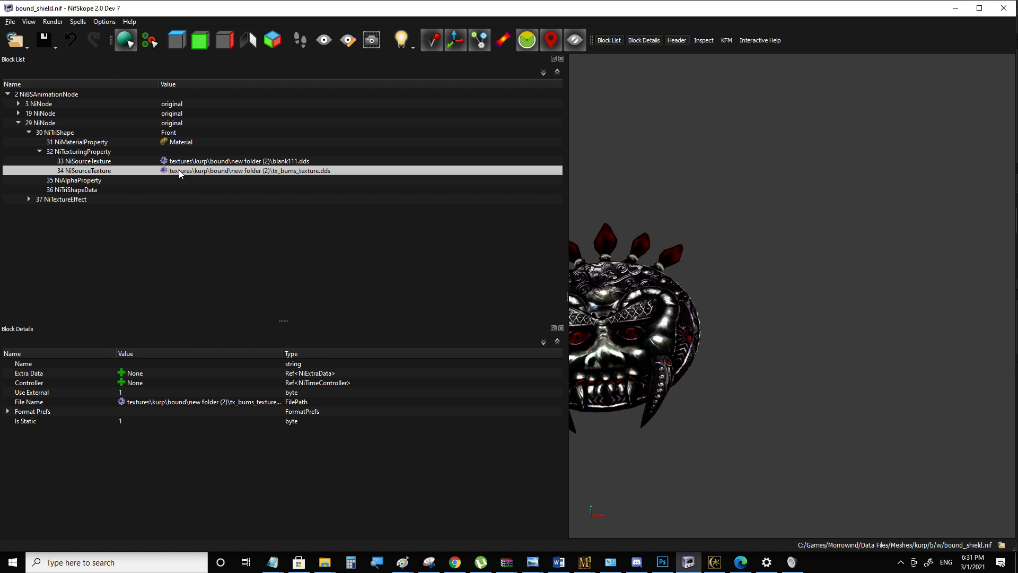
double_click(165, 171)
left_click(192, 113)
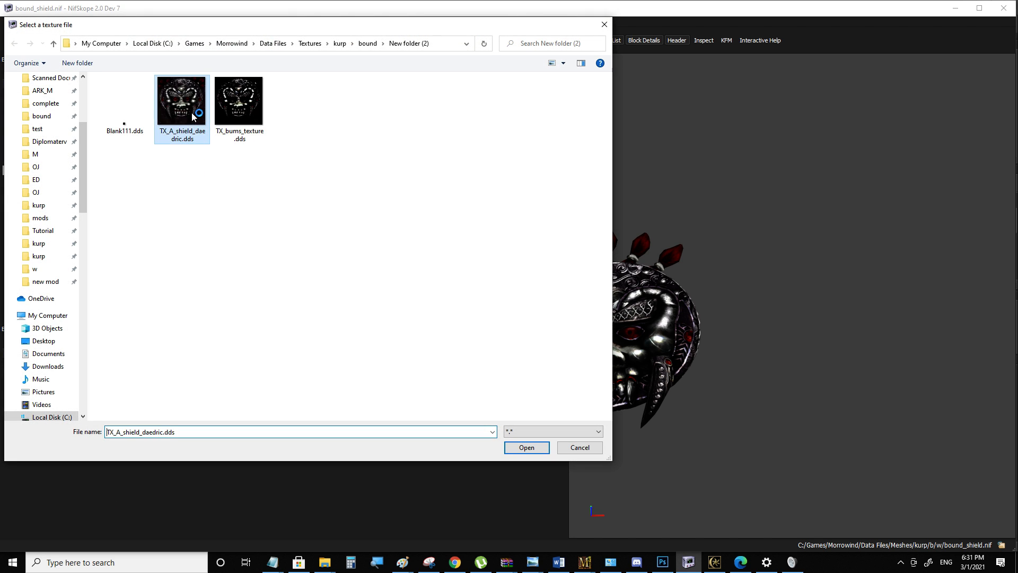
left_click(535, 448)
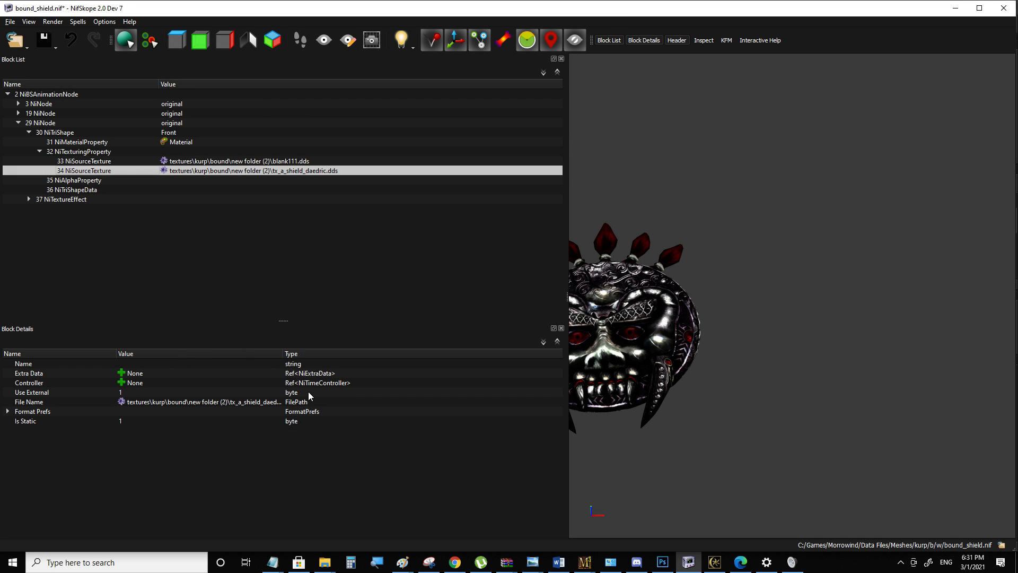
left_click(715, 562)
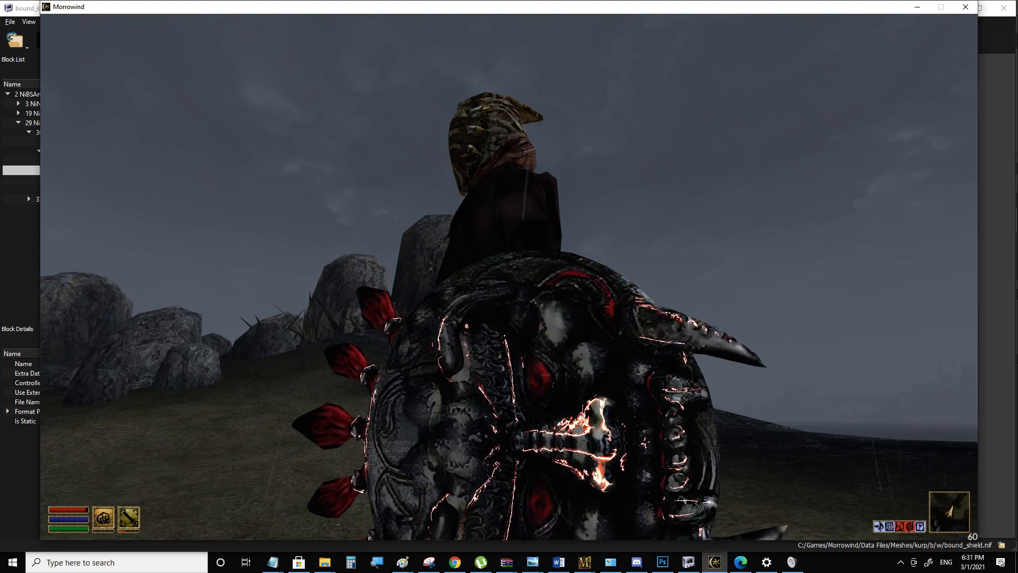